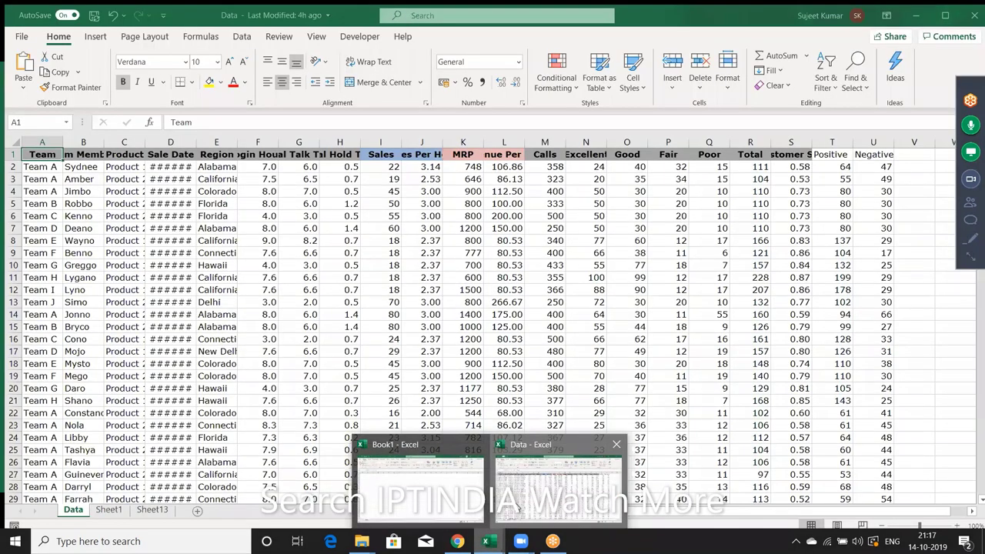
Bring the 'Data - Excel' workbook window to the front from the taskbar.
left_click(519, 509)
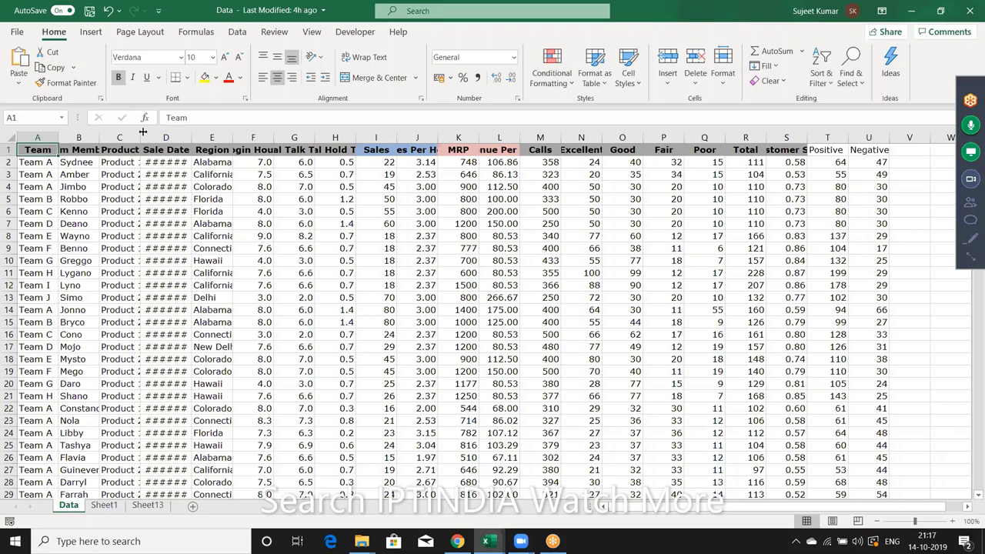
Widen column C and AutoFit column B, then browse the table headers and select cell A1.
left_click_drag(143, 137, 150, 137)
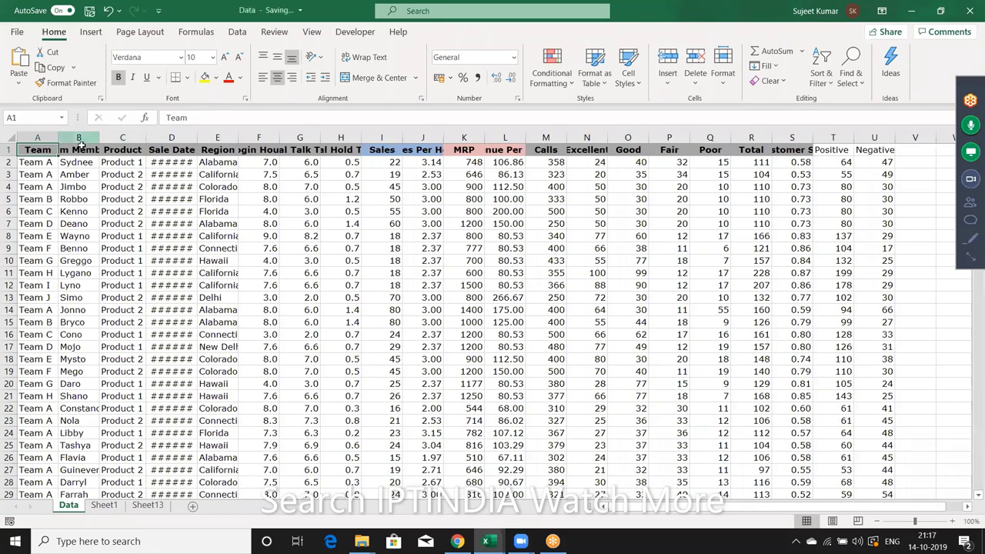
double_click(100, 137)
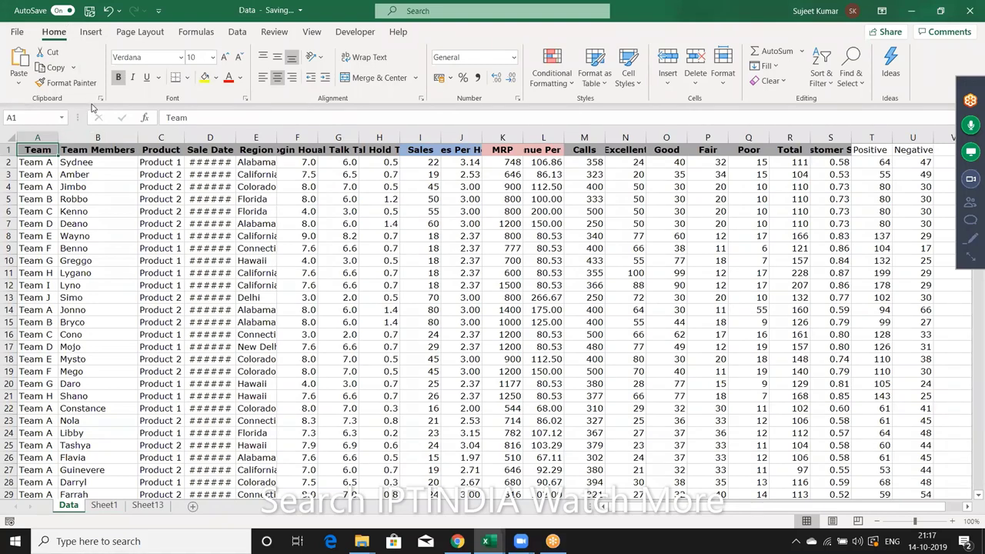
key("Right")
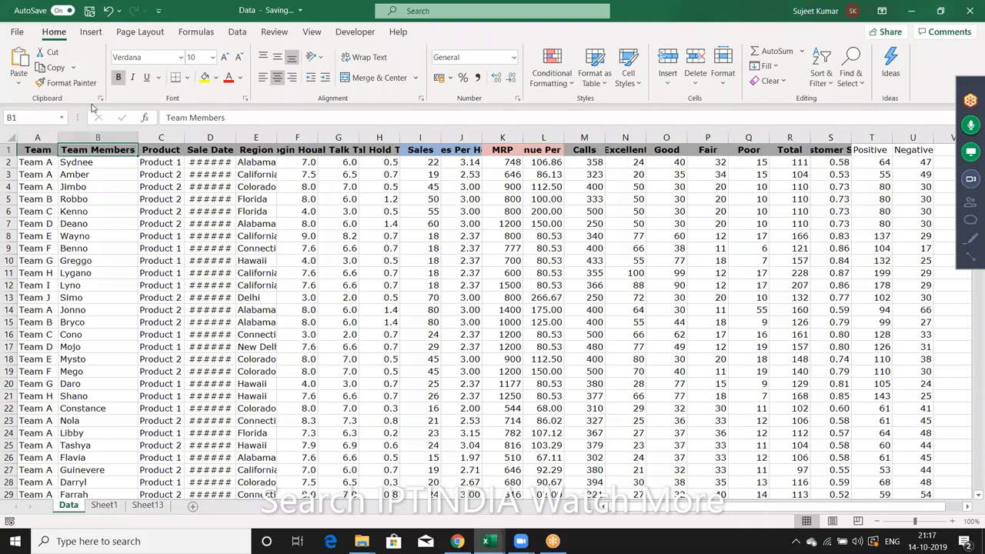
key("Down")
key("Right")
key("Right")
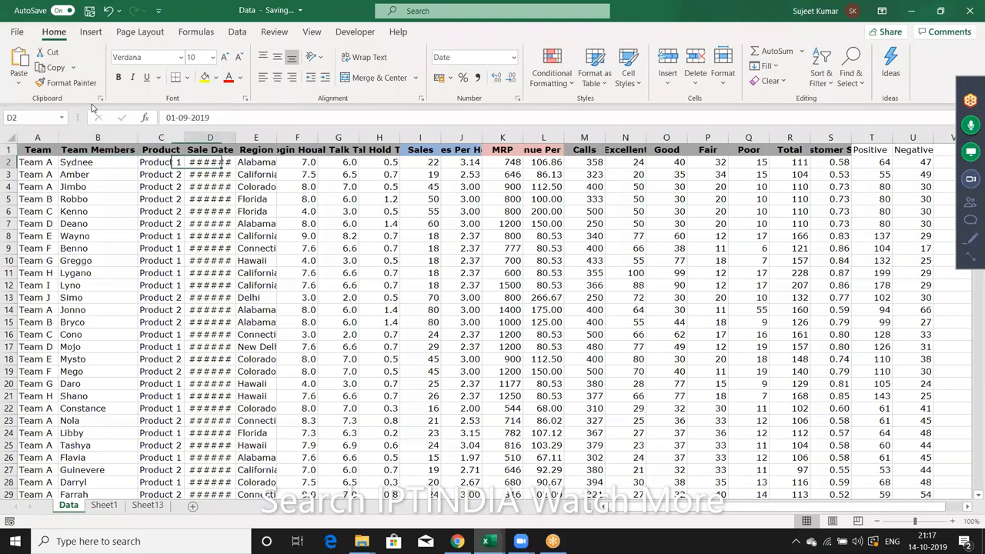
key("Right")
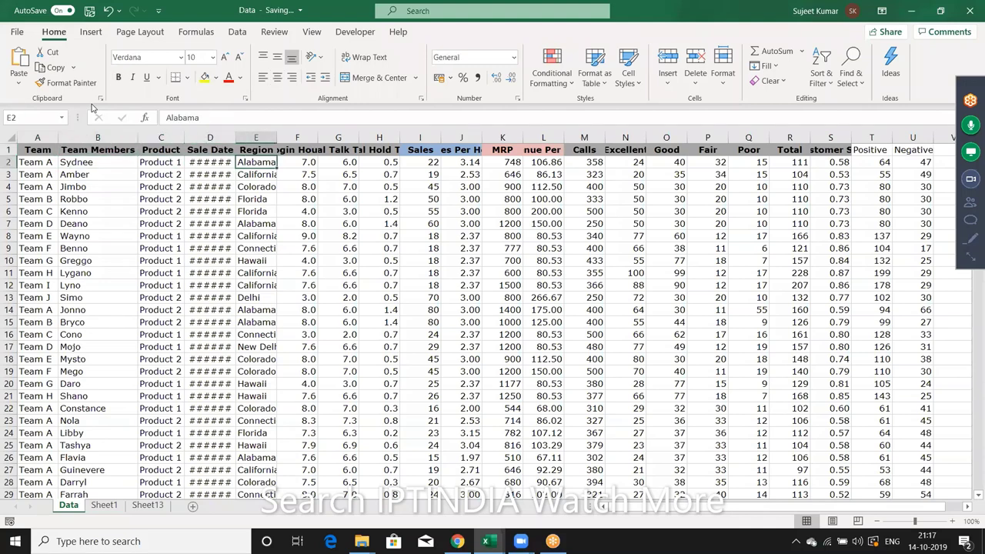
key("Up")
key("Right")
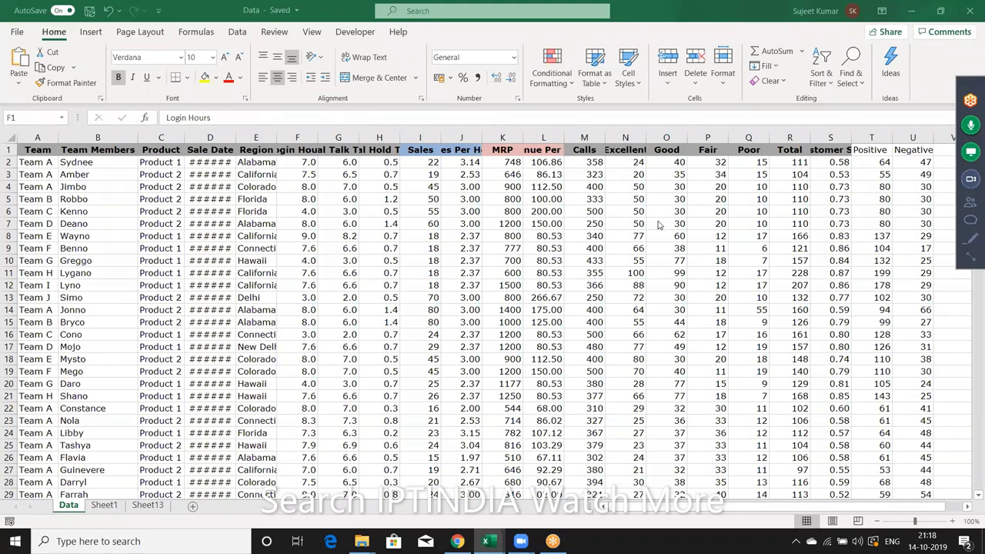
left_click(310, 147)
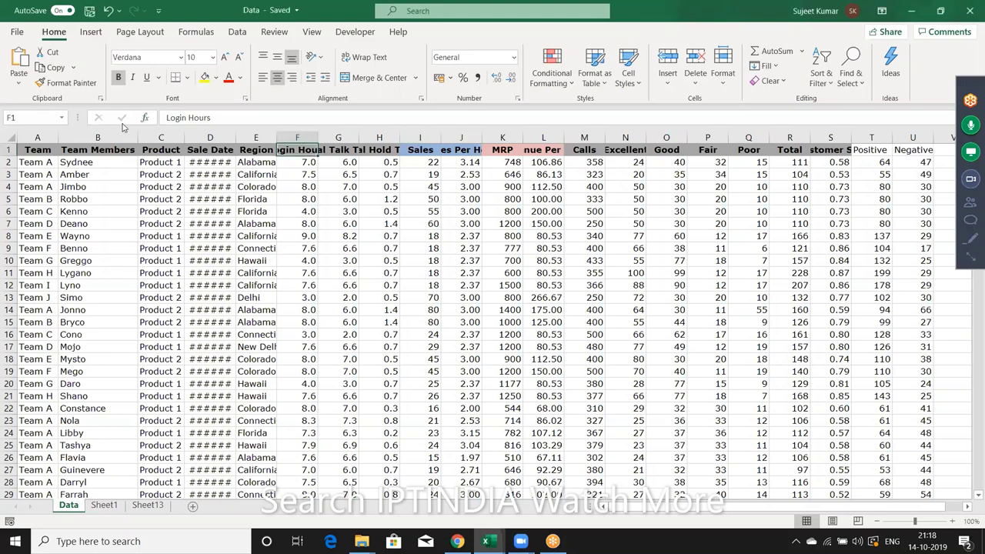
left_click(34, 152)
Insert a PivotTable from the sales data on a new worksheet.
left_click(91, 34)
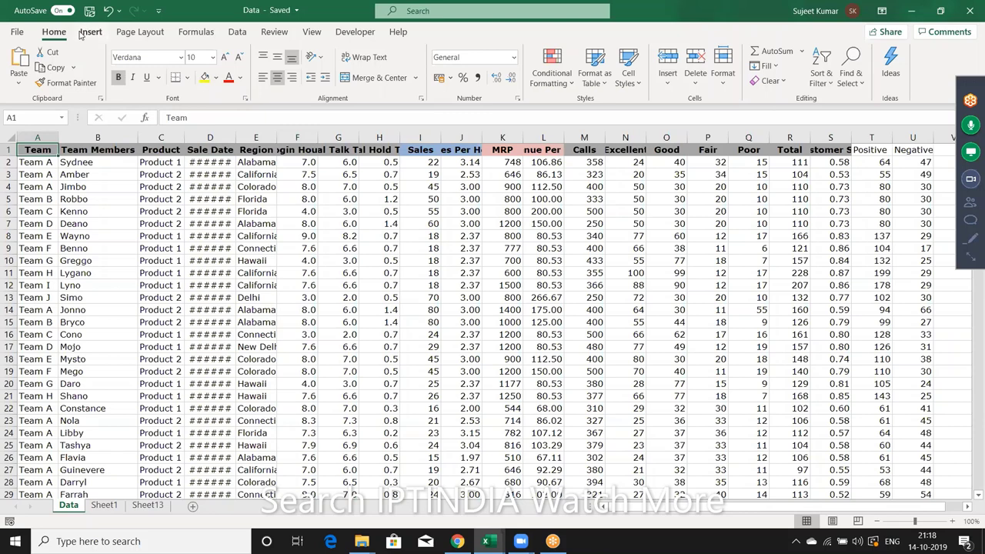
left_click(38, 64)
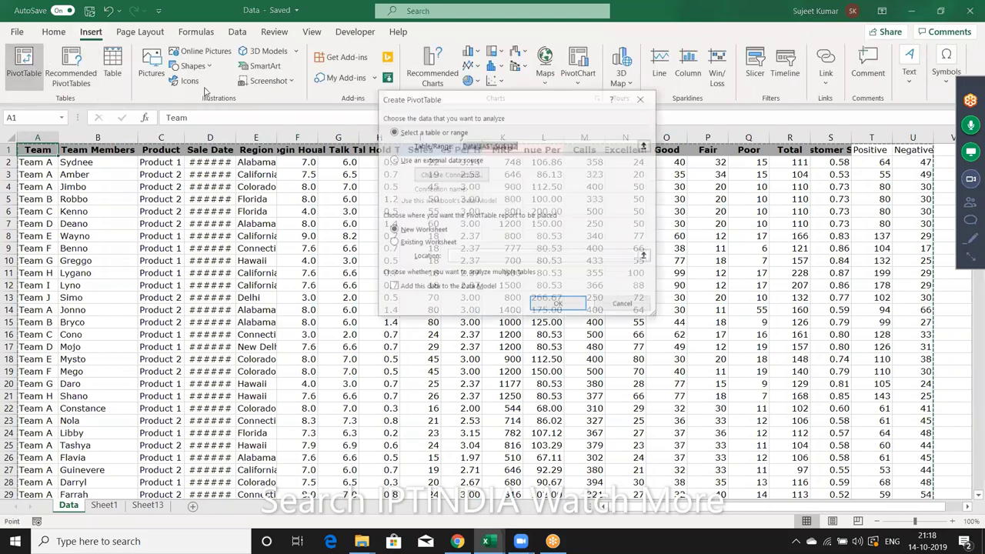
left_click(569, 308)
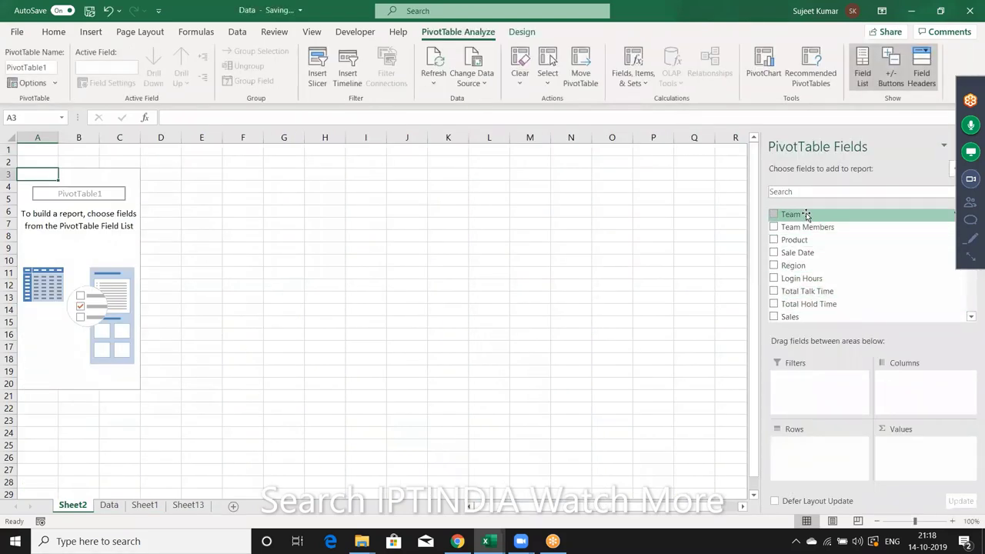
Put Team in Rows, Sum of Sales in Values, and Region in Filters.
left_click_drag(805, 214, 810, 446)
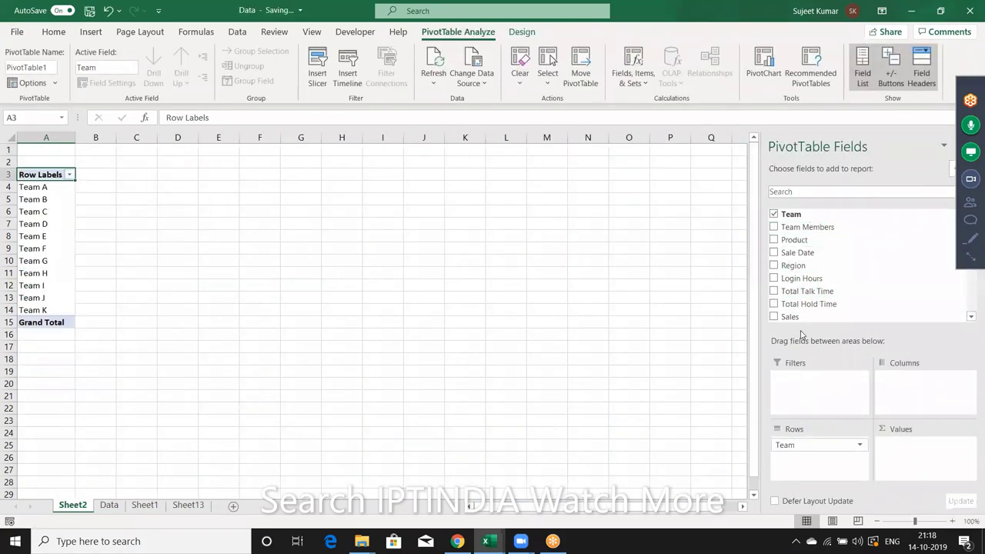
left_click_drag(792, 316, 912, 465)
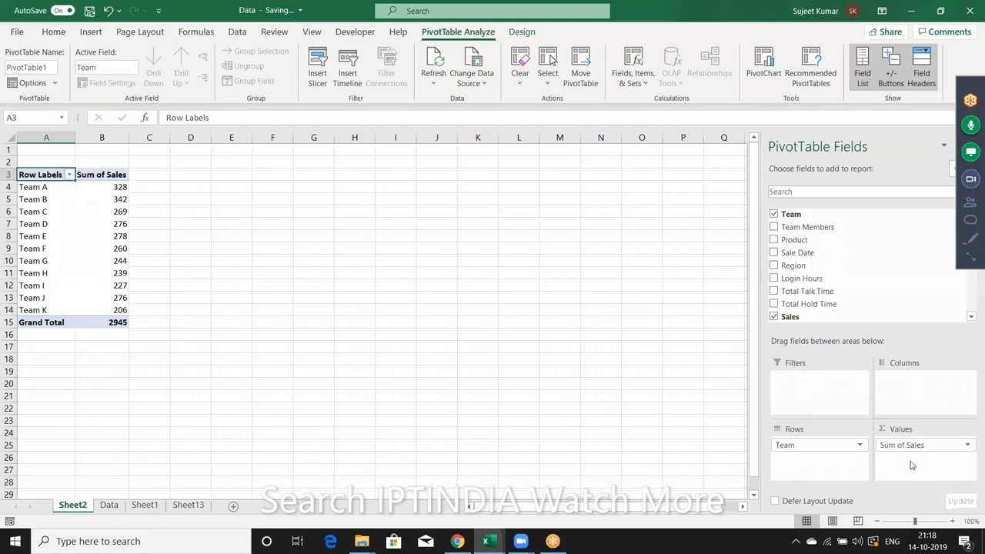
left_click(971, 317)
left_click(971, 317)
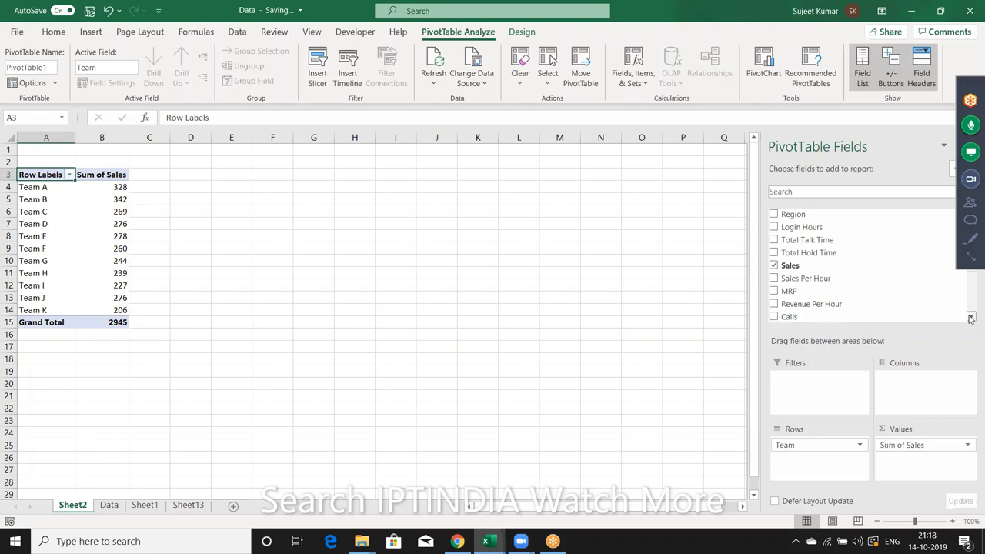
left_click(970, 317)
left_click(971, 317)
left_click(971, 317)
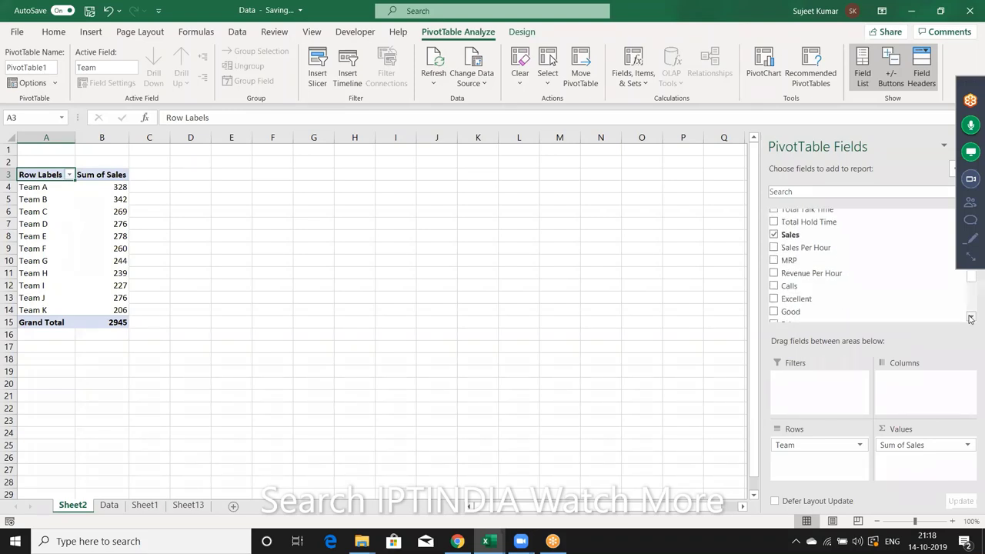
left_click_drag(971, 276, 957, 227)
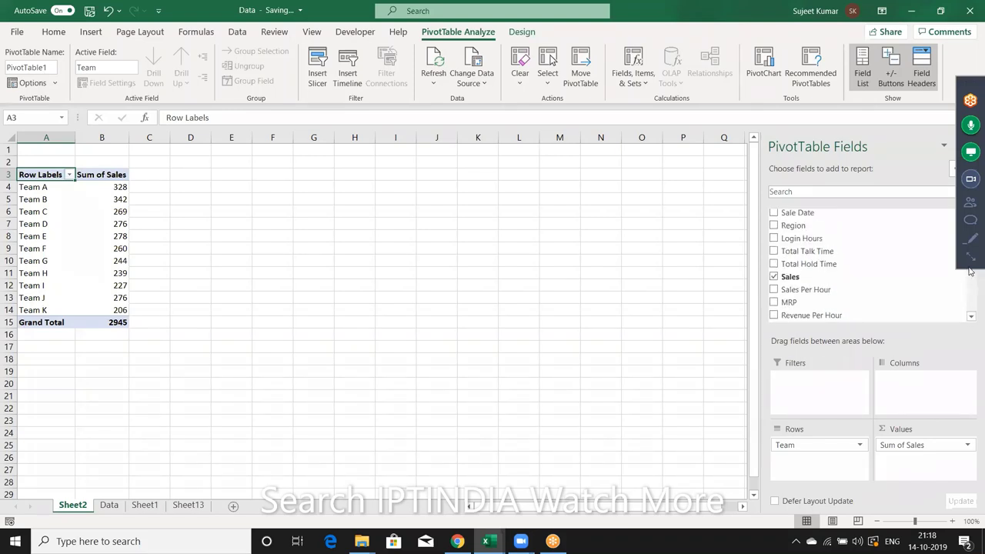
mouse_move(792, 265)
left_mouse_down()
mouse_move(841, 388)
mouse_move(816, 386)
left_mouse_up()
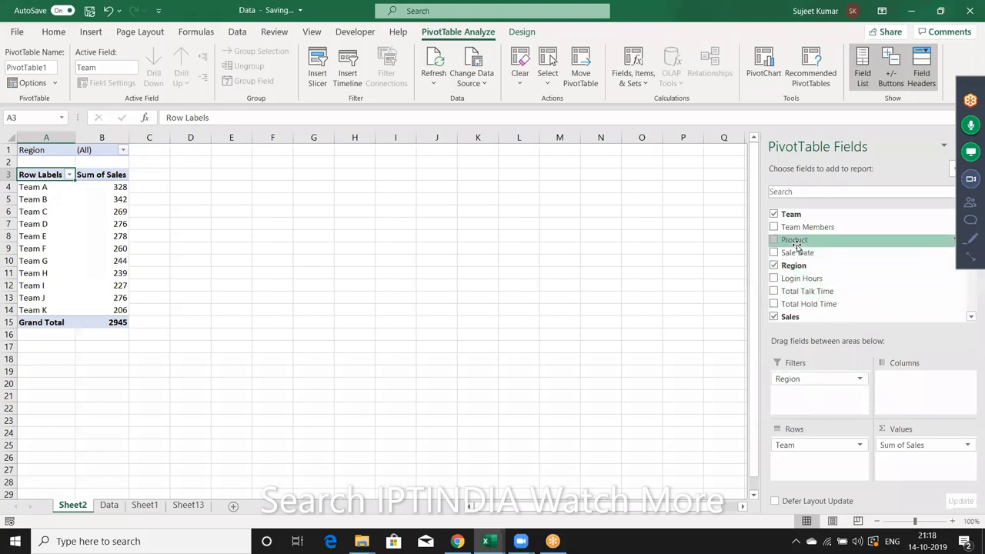
Add Team Members as a second report filter and filter Region to Alabama.
left_click_drag(807, 227, 828, 395)
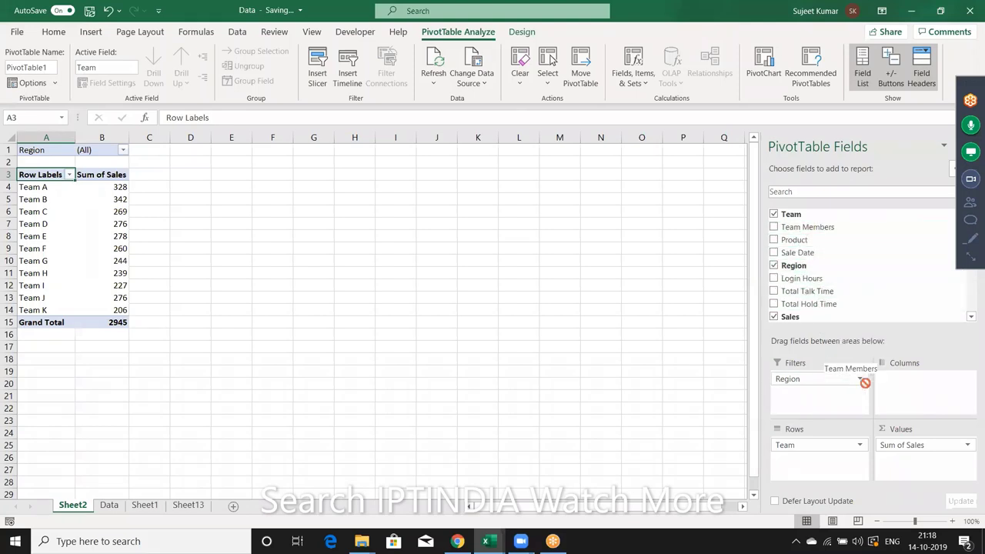
left_click_drag(401, 248, 129, 151)
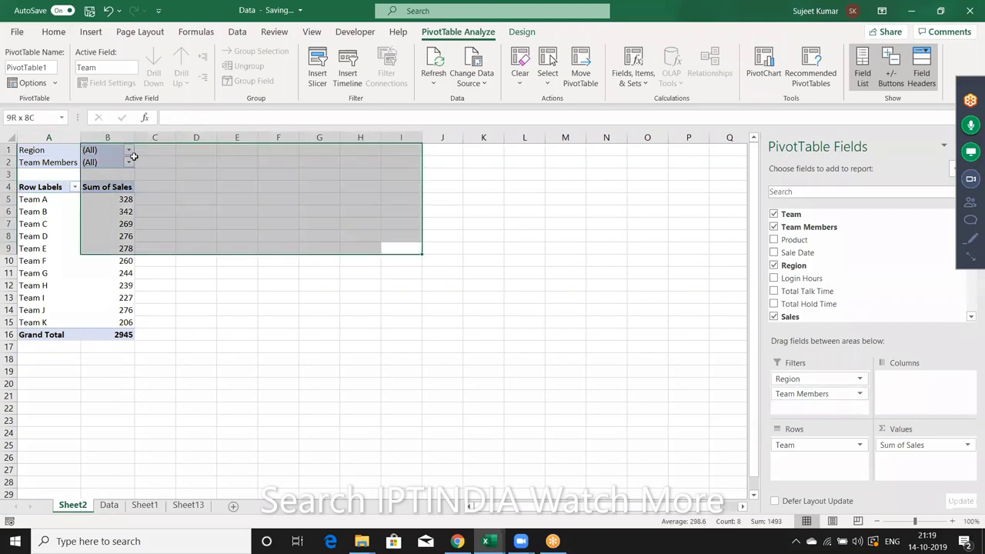
left_click(129, 151)
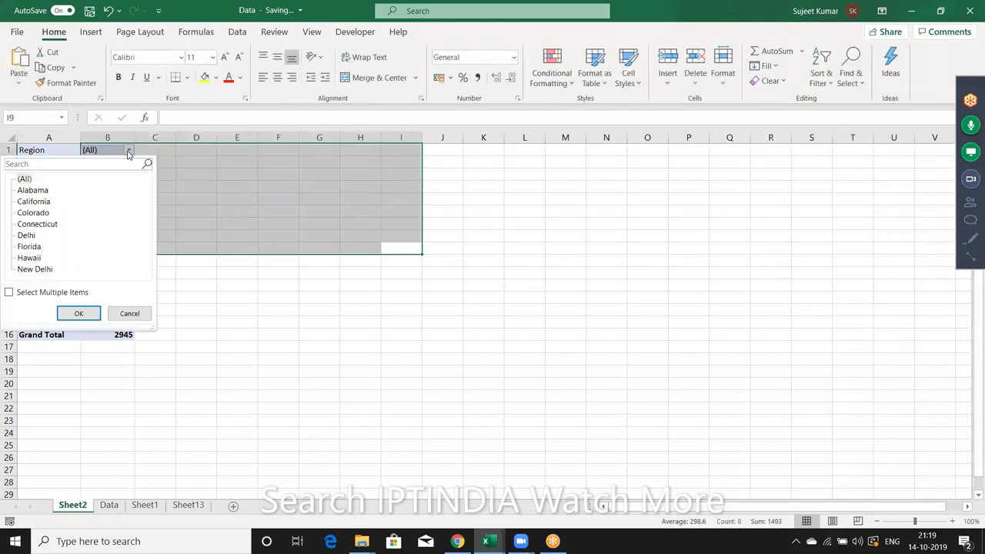
left_click(38, 192)
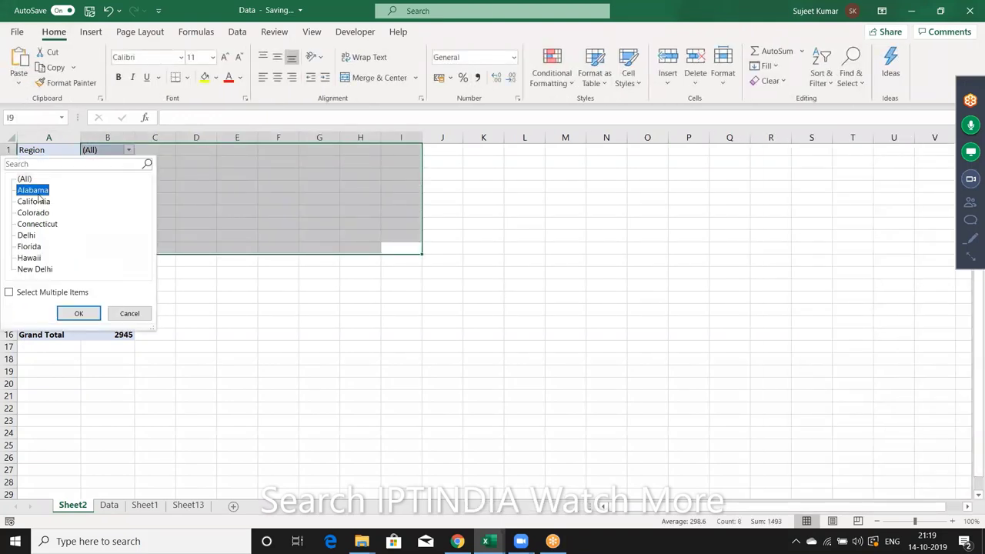
left_click(85, 311)
left_click(136, 187)
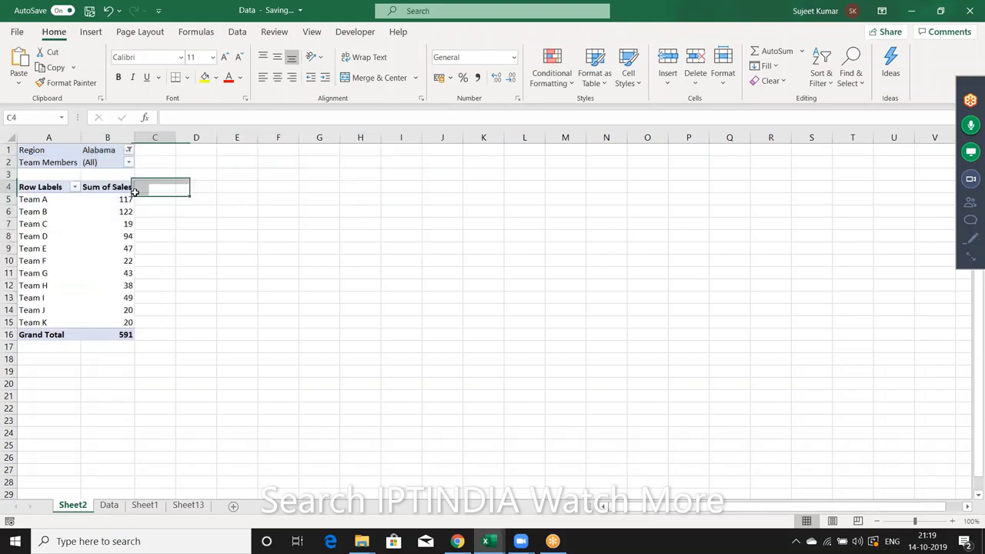
Filter the pivot to team member April.
left_click(130, 163)
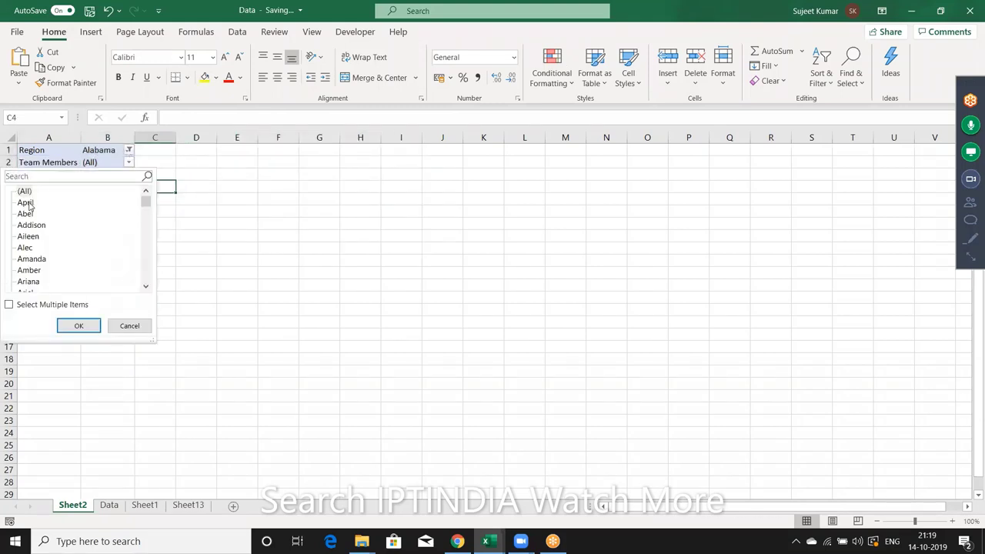
left_click(78, 326)
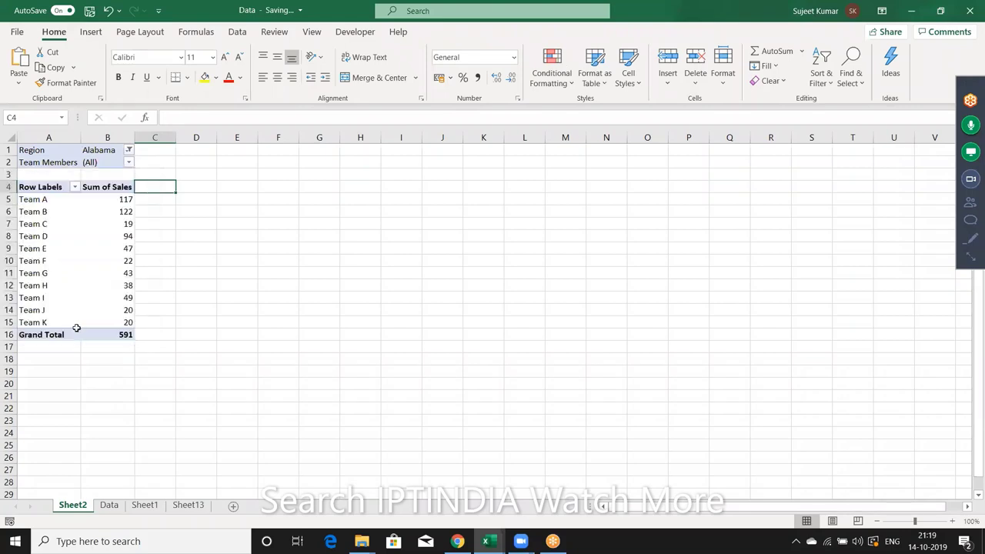
left_click(149, 236)
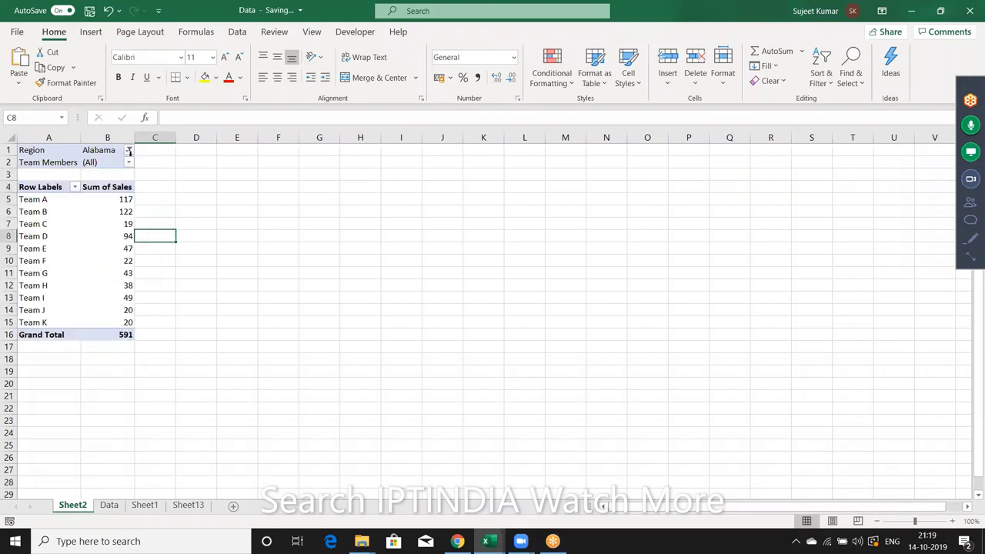
left_click(129, 164)
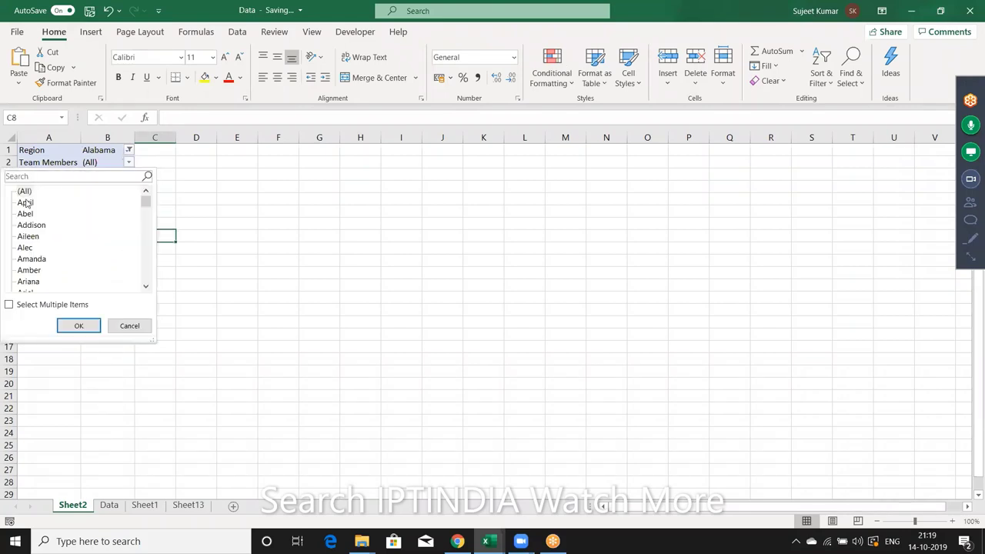
left_click(27, 203)
left_click(71, 325)
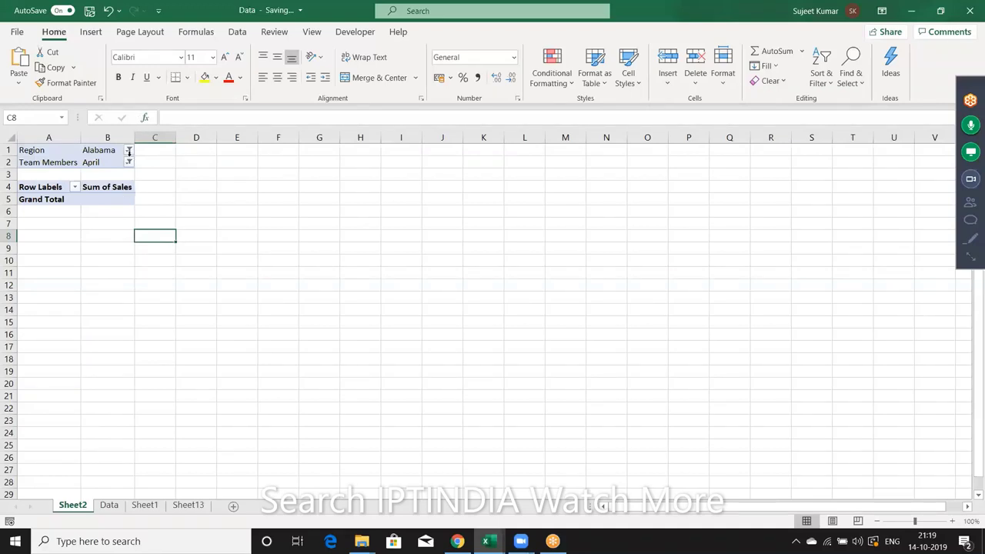
Reset both the Team Members and Region filters to (All).
left_click(129, 163)
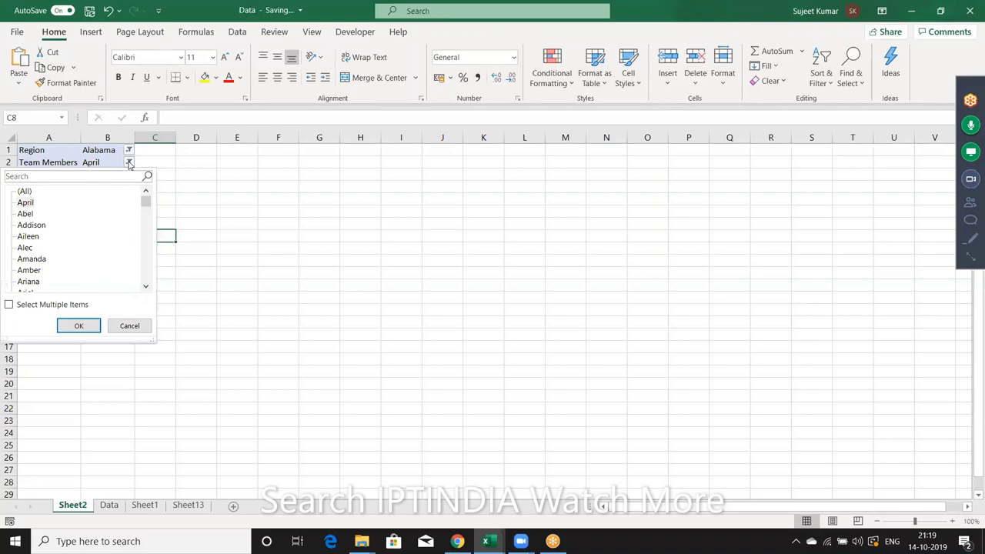
left_click(24, 191)
left_click(79, 325)
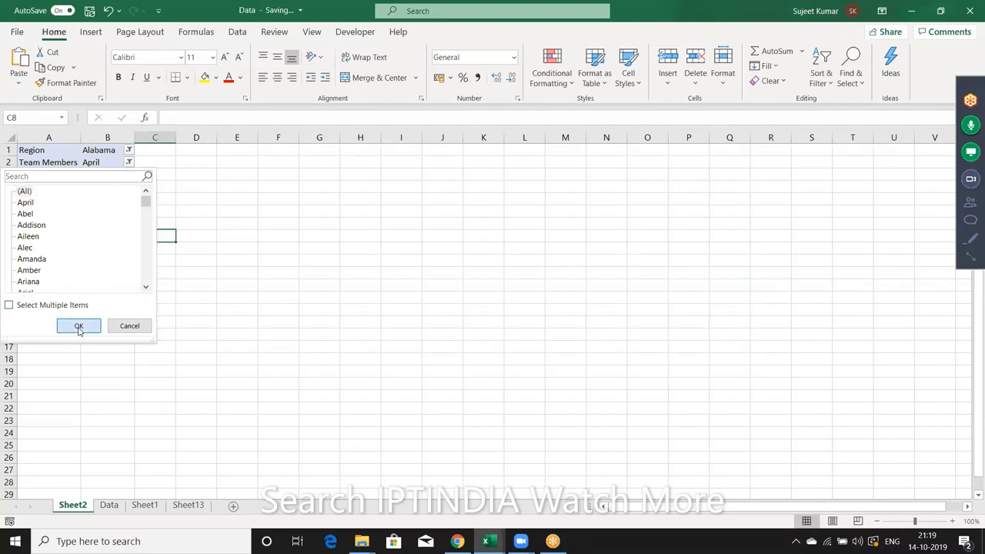
left_click(128, 150)
left_click(24, 179)
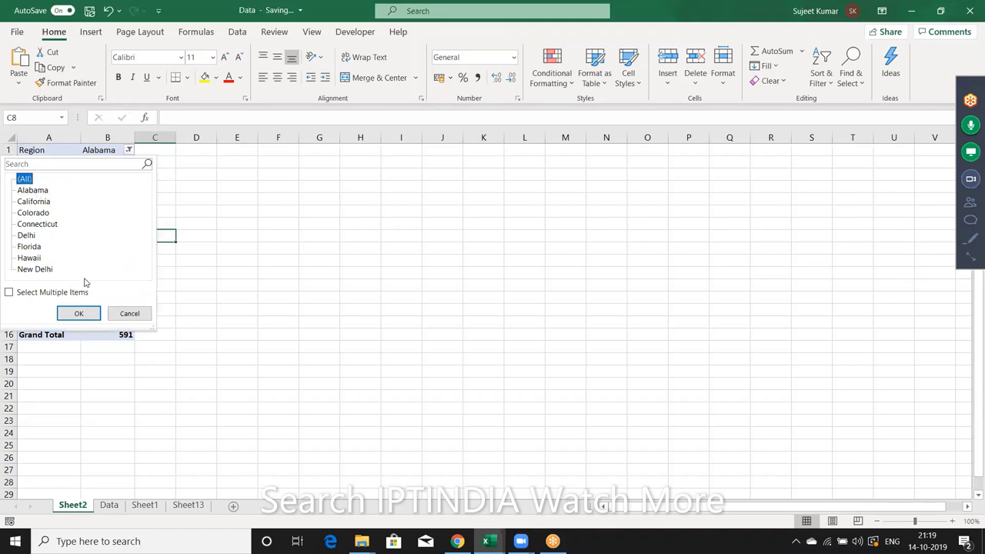
left_click(78, 314)
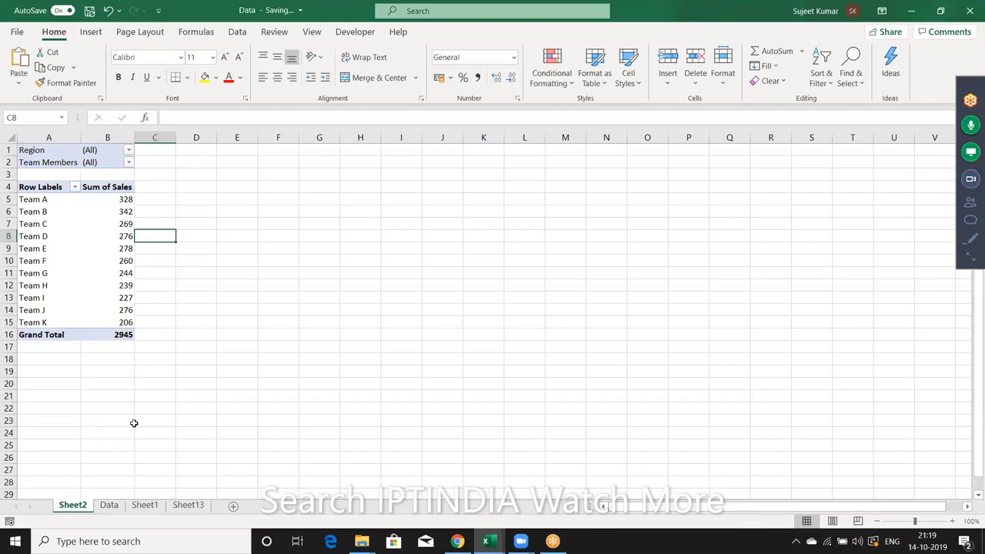
Insert a second PivotTable from the Data sheet at Sheet2!$F$4 on the existing worksheet.
left_click(109, 507)
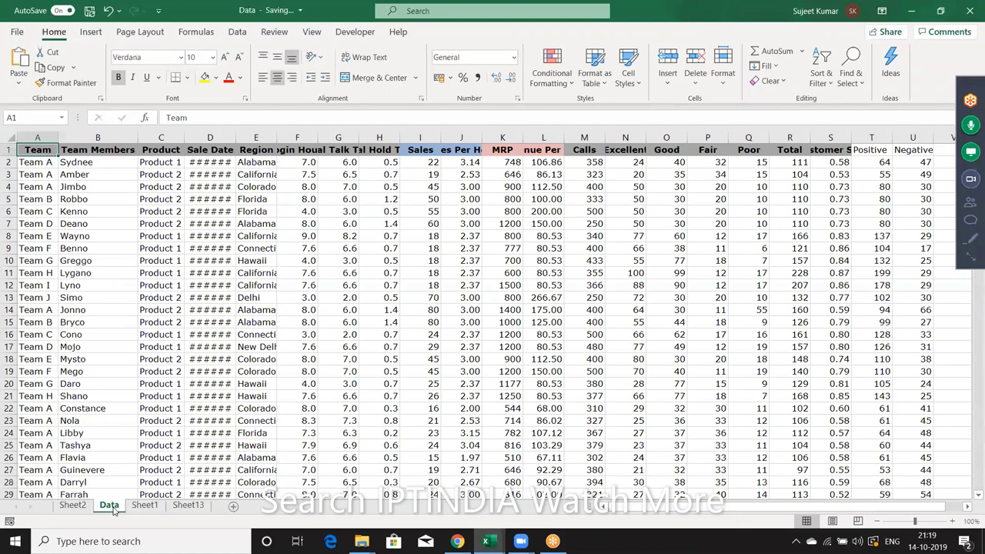
left_click(88, 33)
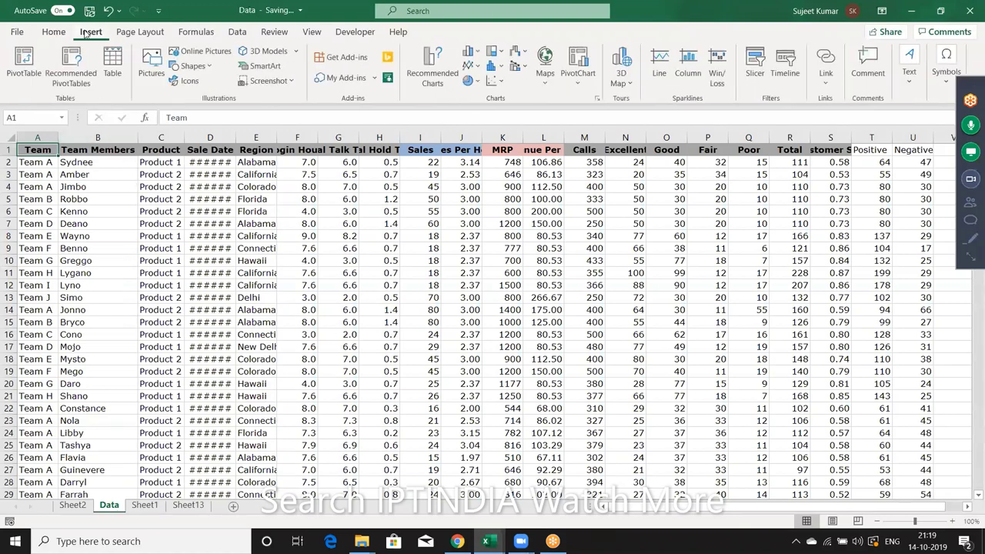
left_click(34, 62)
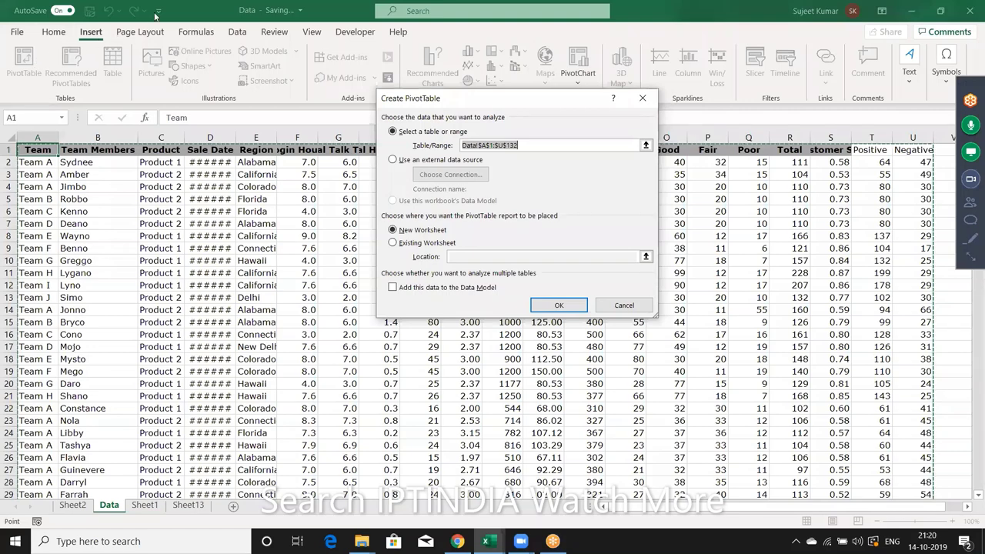
left_click(419, 243)
left_click(458, 257)
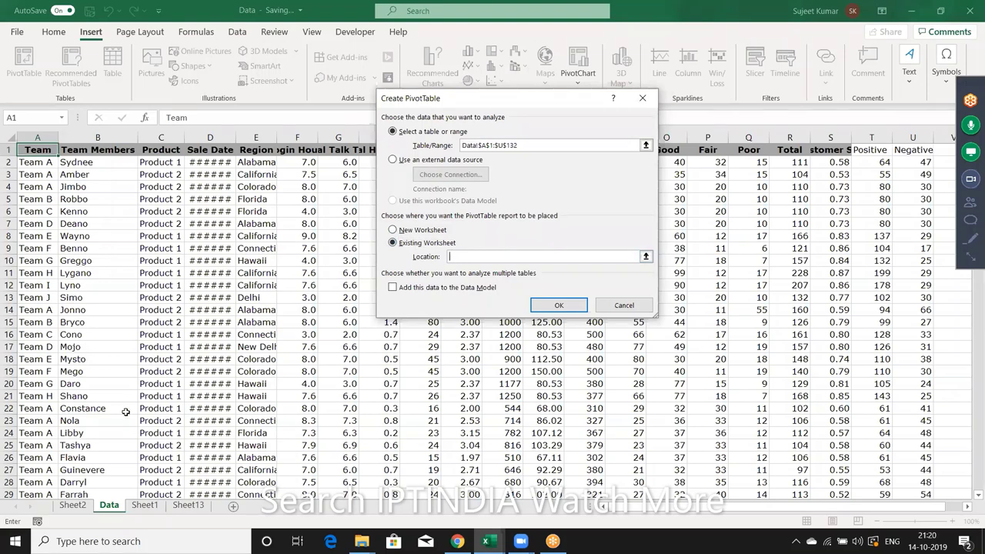
left_click(72, 504)
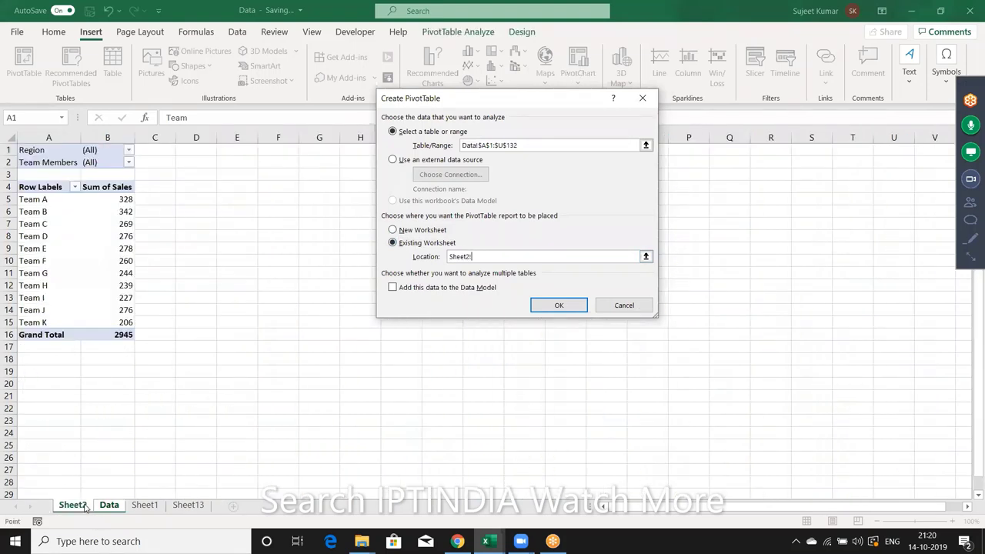
left_click(281, 186)
left_click(539, 305)
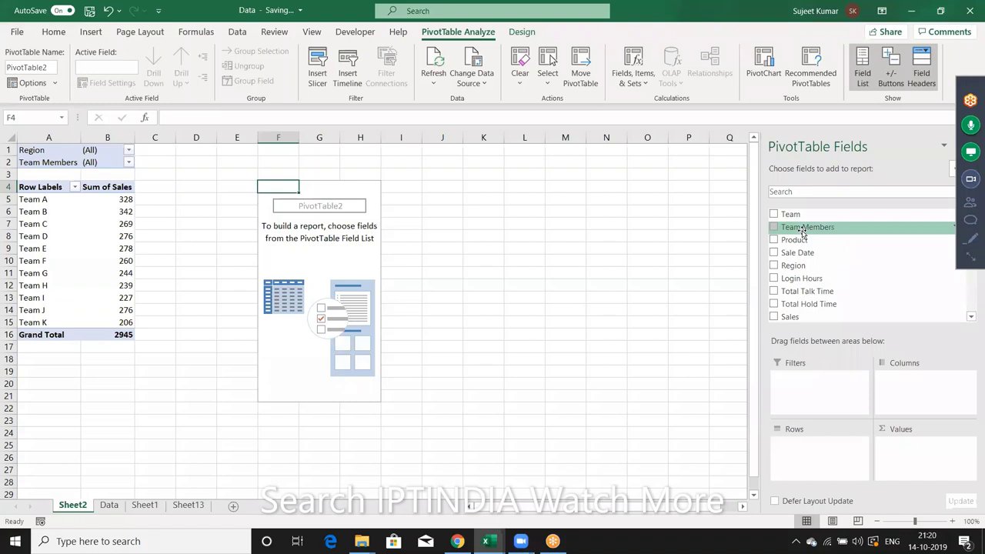
Lay out PivotTable2 as Sum of Sales by Region and Product; pick April in the first pivot's Team Members filter.
left_click_drag(802, 231, 804, 454)
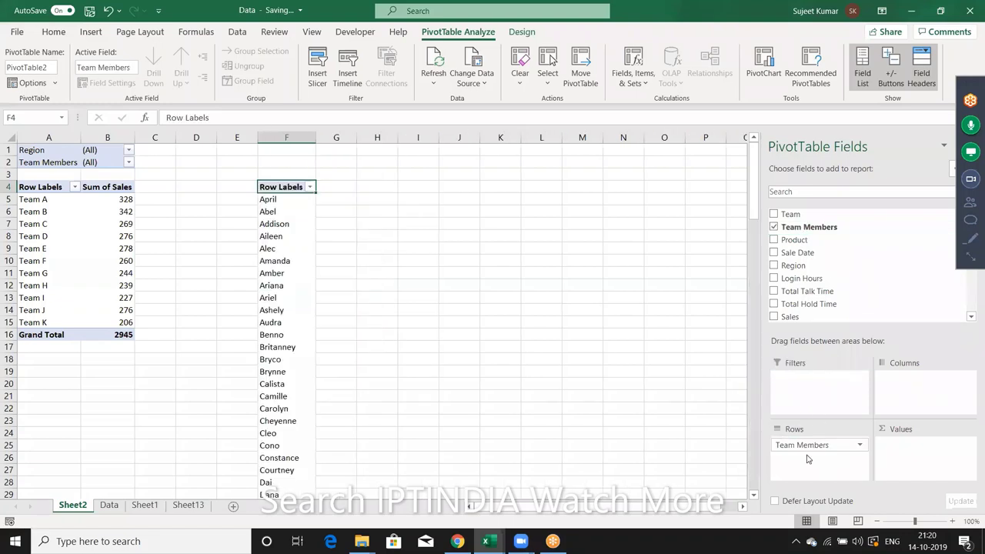
left_click_drag(794, 239, 920, 386)
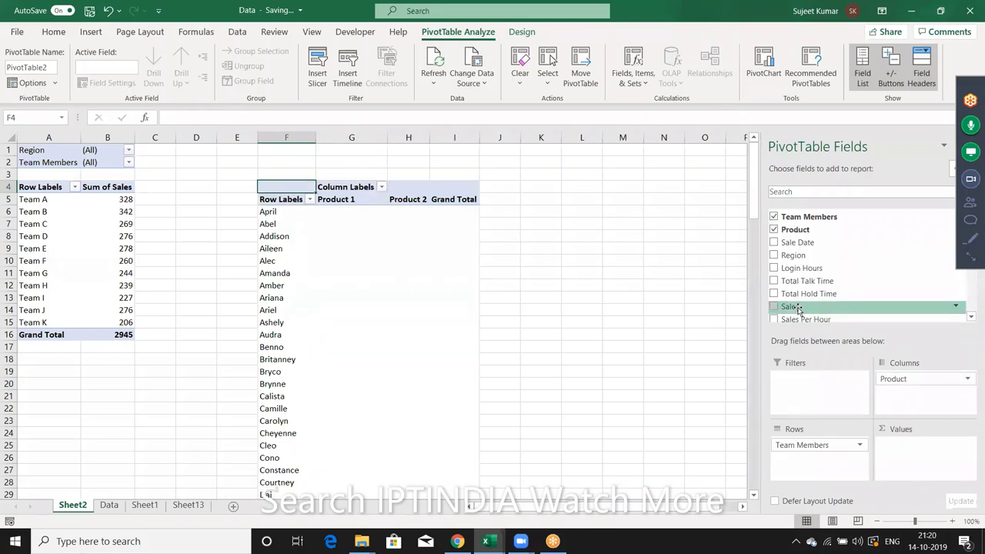
left_click_drag(796, 309, 911, 472)
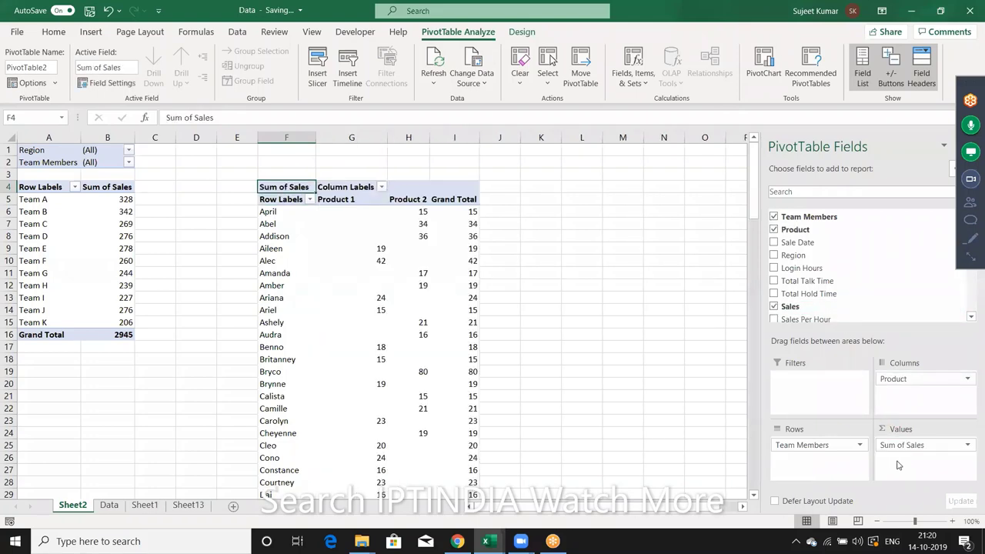
mouse_move(755, 205)
left_mouse_down()
mouse_move(757, 241)
mouse_move(748, 185)
left_mouse_up()
mouse_move(821, 446)
left_mouse_down()
mouse_move(858, 354)
mouse_move(849, 329)
left_mouse_up()
mouse_move(804, 448)
left_mouse_down()
mouse_move(846, 353)
mouse_move(823, 304)
left_mouse_up()
left_click_drag(809, 215, 796, 463)
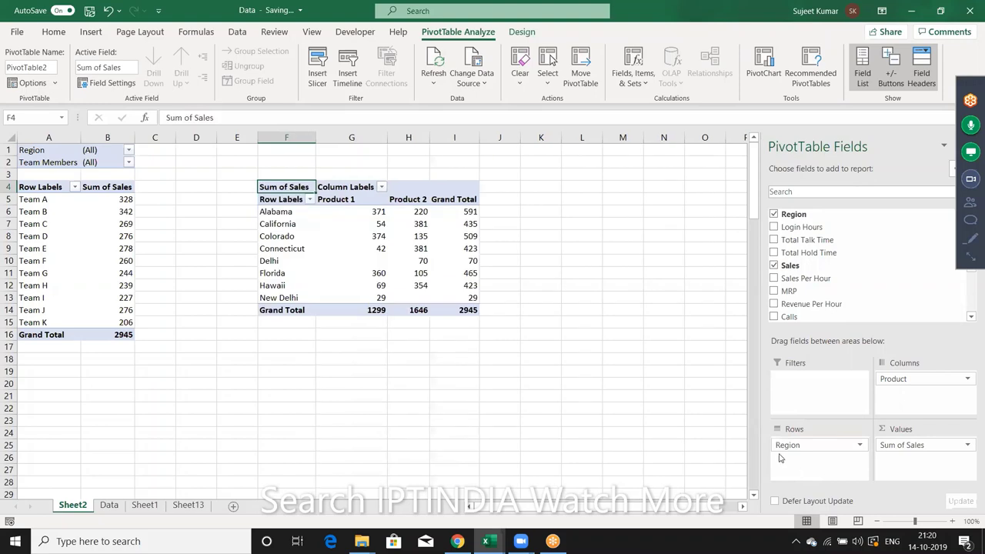
left_click(129, 163)
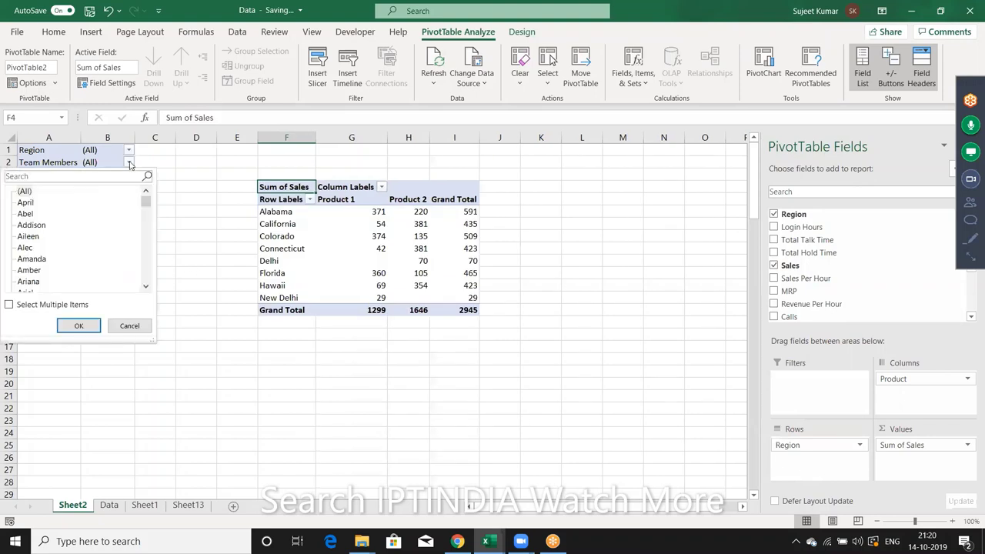
left_click(24, 205)
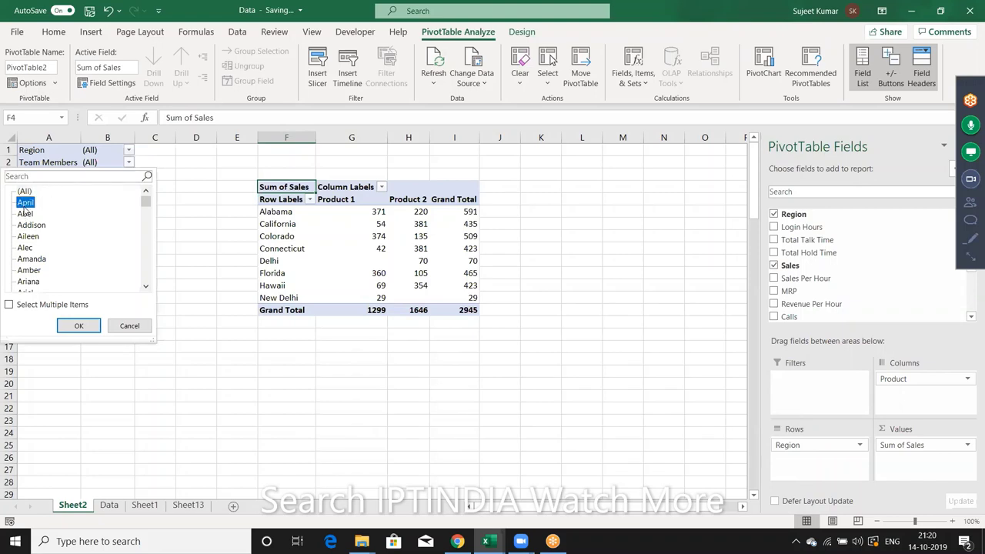
Apply the April Team Members filter on the first pivot, then return it to (All).
left_click(76, 326)
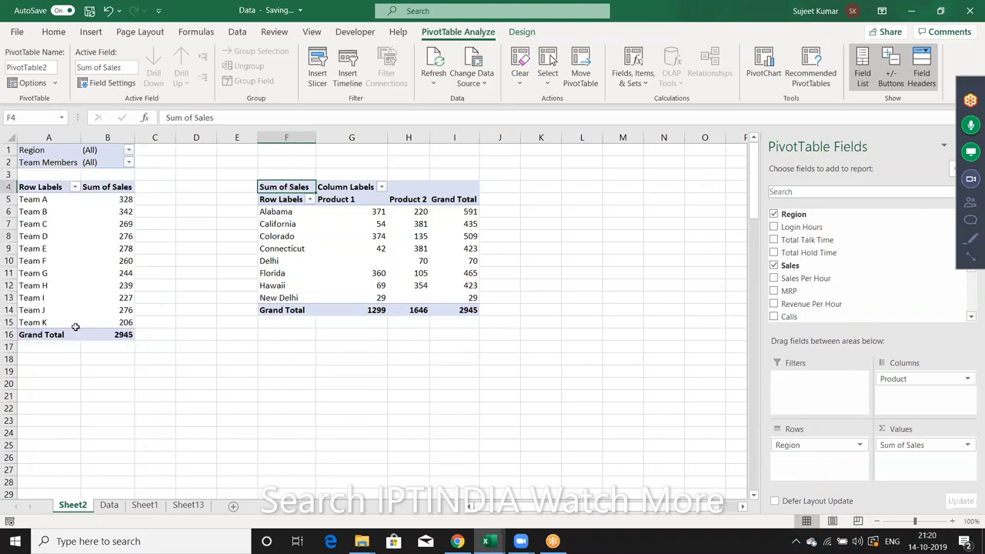
left_click(315, 251)
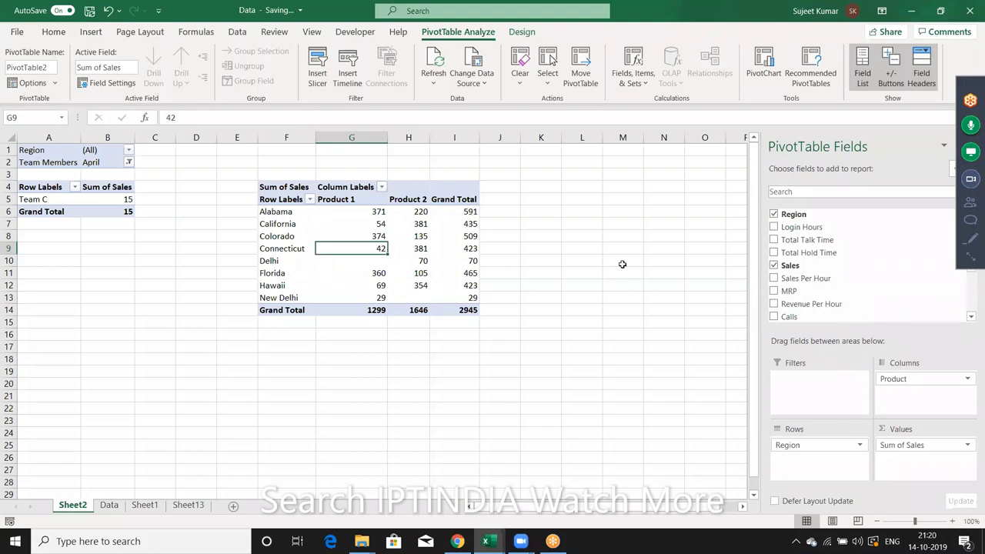
left_click(128, 162)
left_click(25, 193)
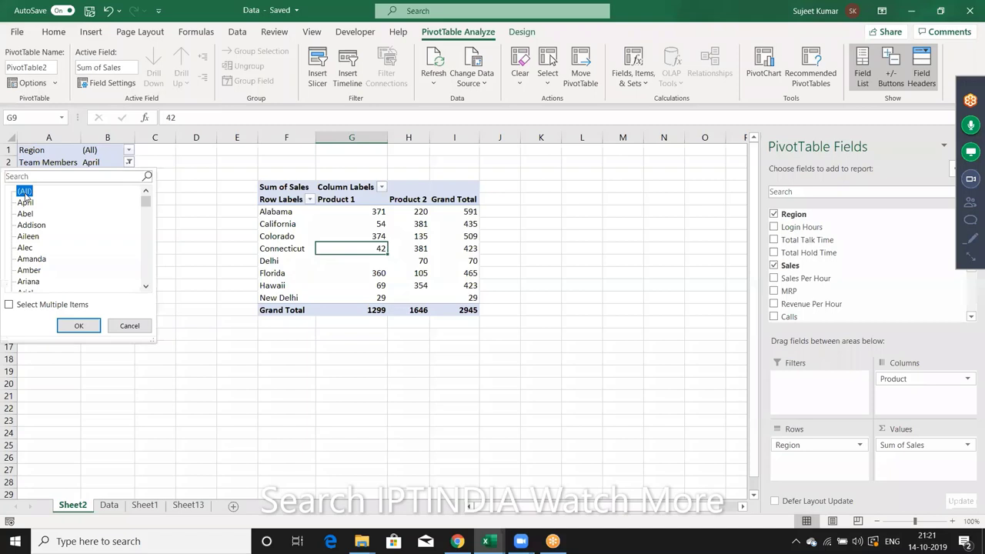
left_click(78, 325)
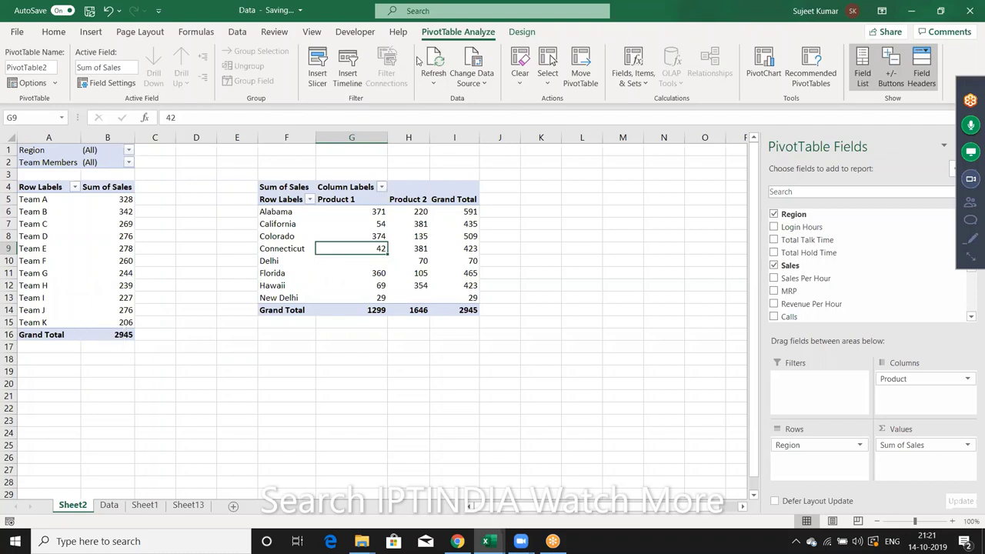
Insert Team, Team Members, Product and Region slicers for PivotTable2.
left_click(317, 66)
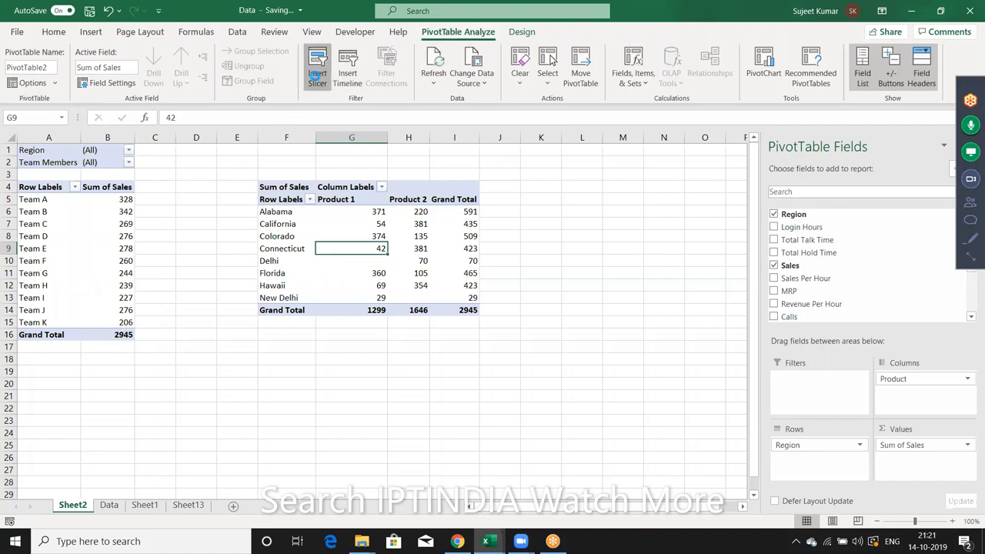
left_click(454, 147)
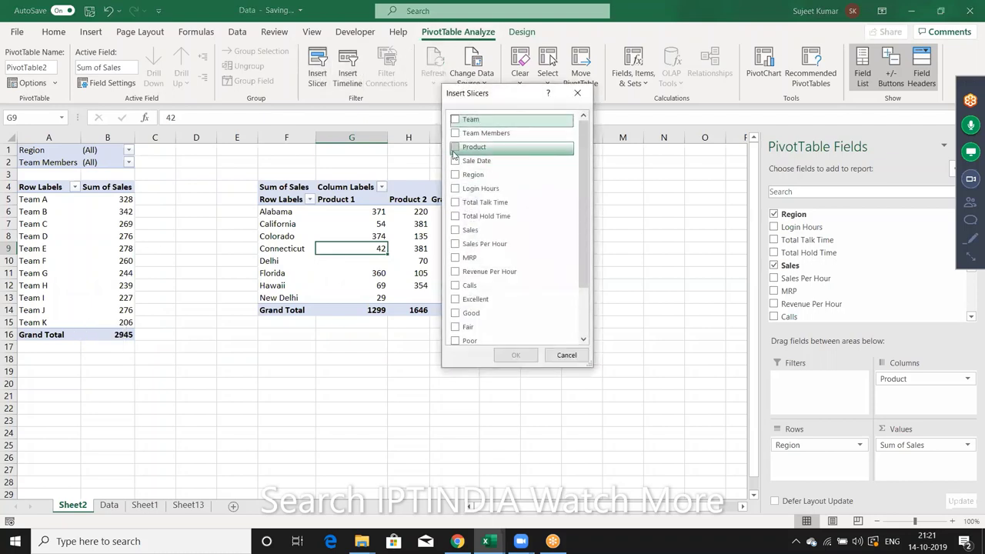
left_click(455, 133)
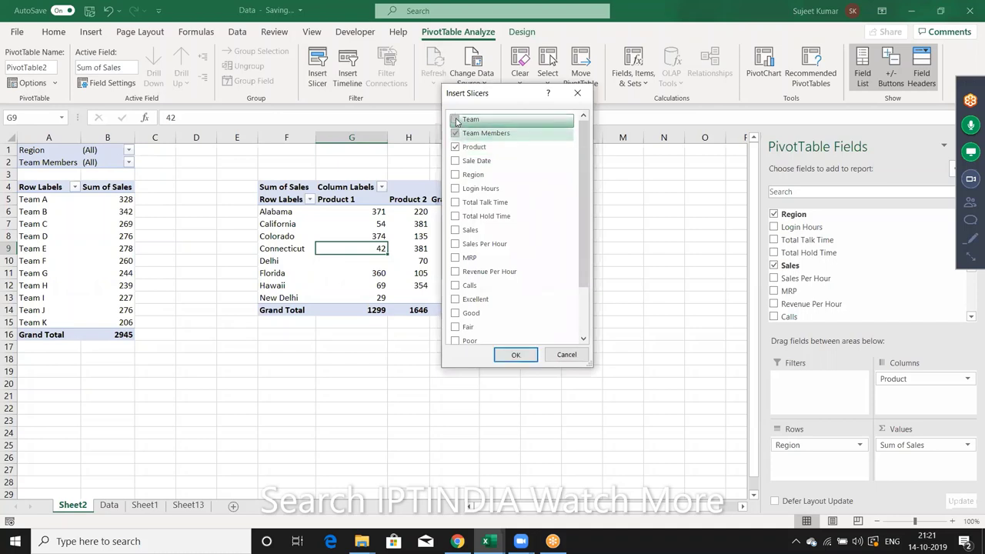
left_click(454, 119)
left_click(456, 175)
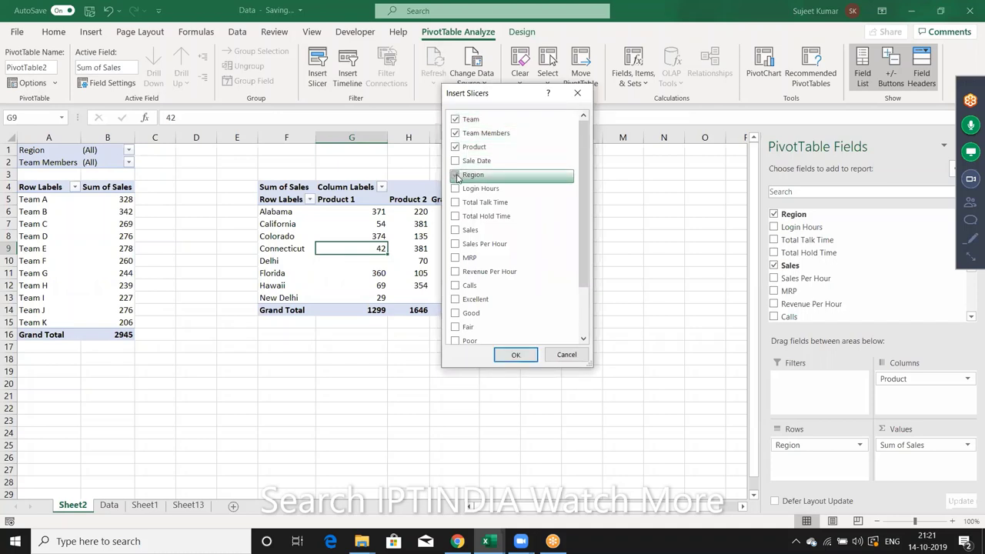
left_click(516, 355)
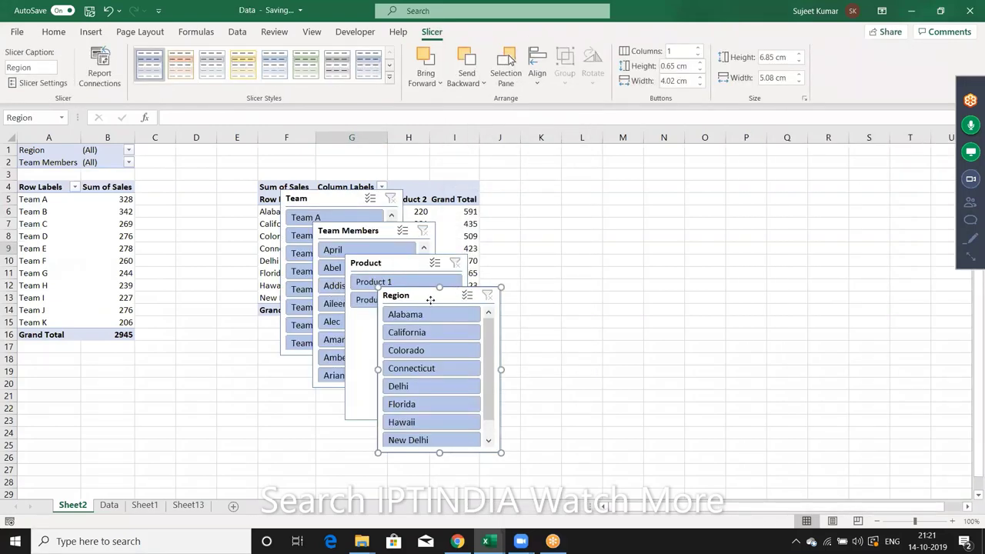
Arrange the four slicers in two columns beside the pivots and filter to Product 1.
left_click_drag(431, 302, 743, 165)
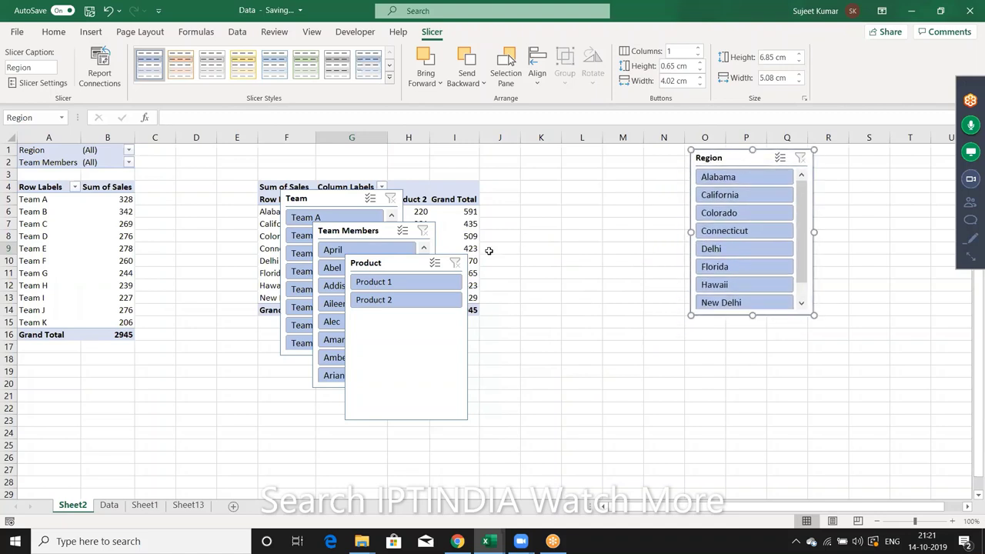
mouse_move(416, 260)
left_mouse_down()
mouse_move(616, 188)
mouse_move(631, 158)
left_mouse_up()
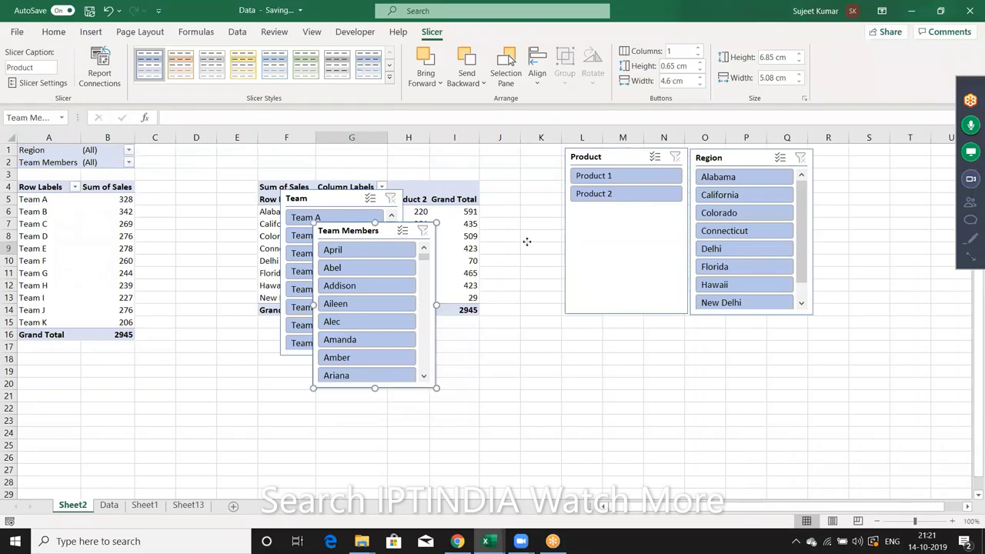
left_click_drag(389, 238, 627, 345)
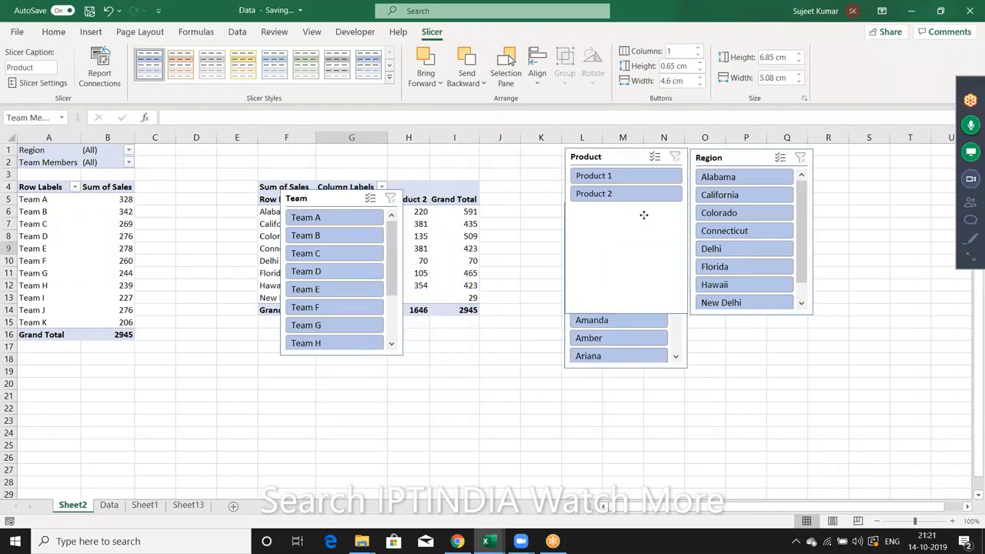
left_click(626, 312)
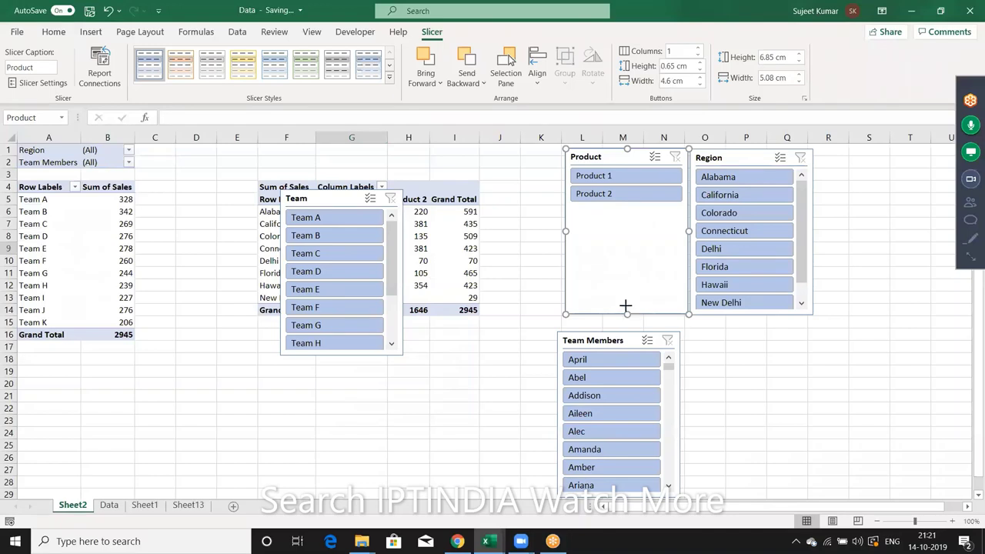
left_click_drag(627, 313, 615, 208)
left_click_drag(599, 344, 605, 221)
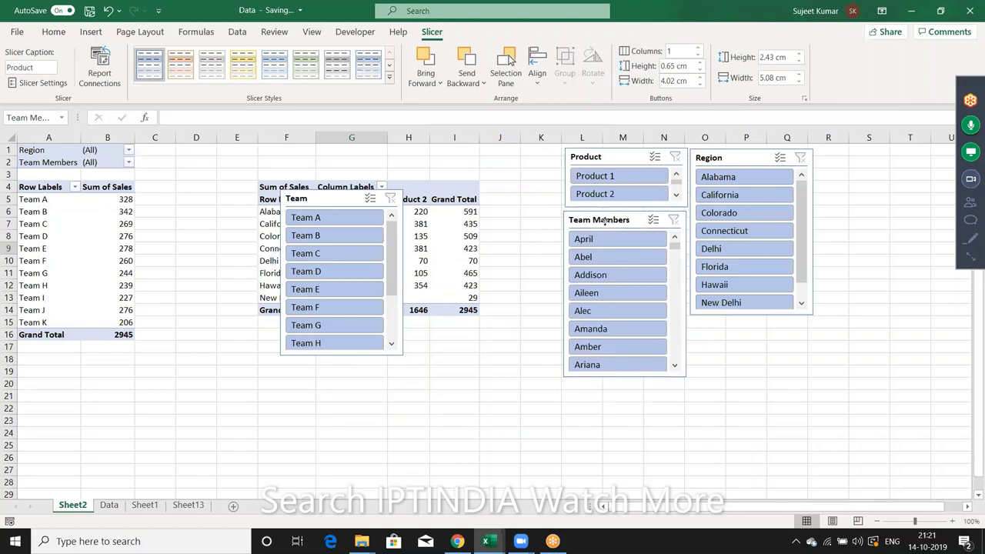
left_click_drag(606, 221, 607, 220)
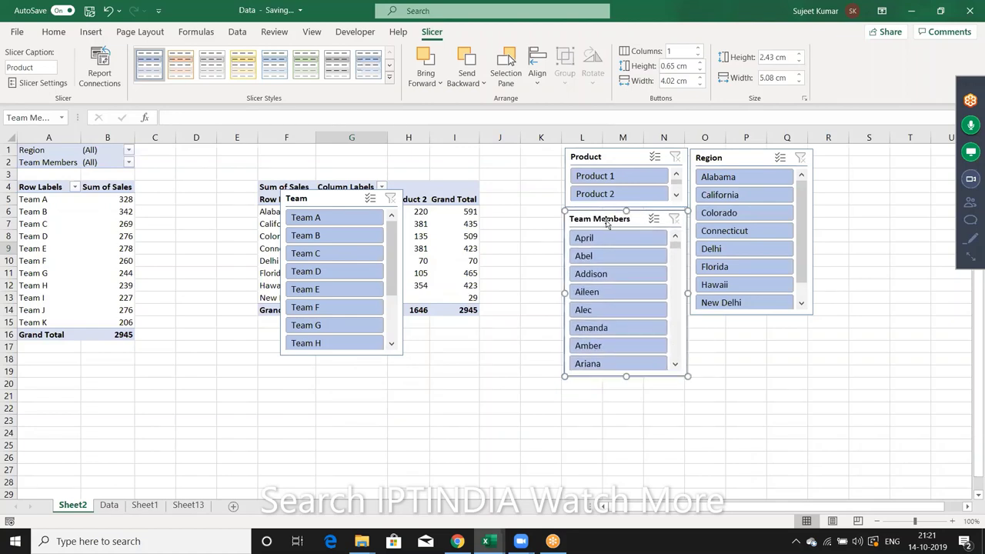
mouse_move(338, 204)
left_mouse_down()
mouse_move(743, 322)
mouse_move(742, 333)
left_mouse_up()
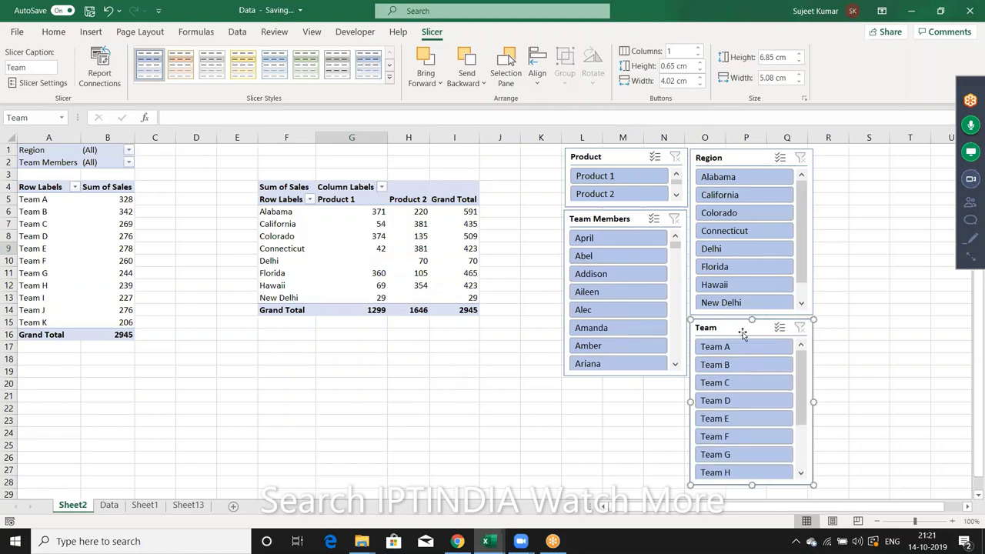
left_click(611, 177)
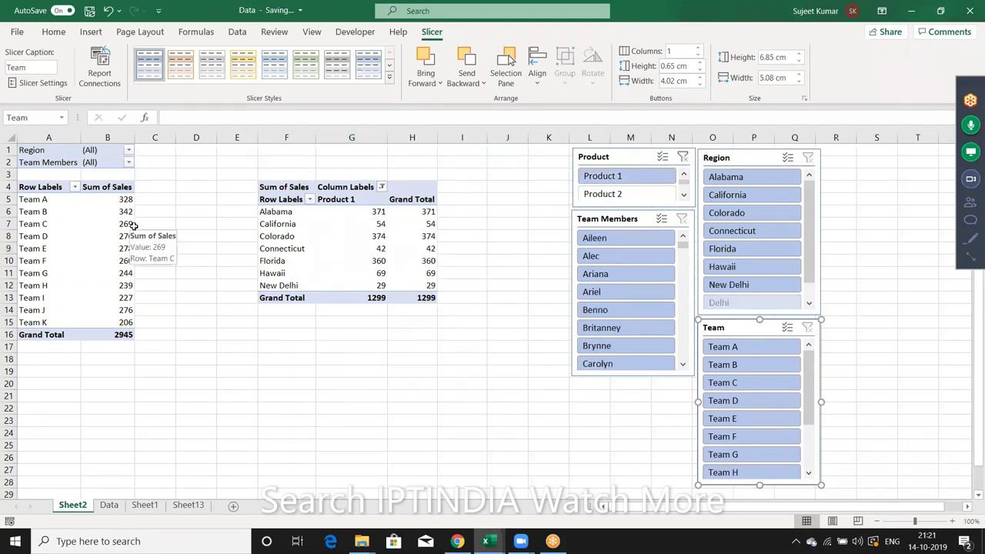
Clear the Product slicer, try the Delhi, Hawaii and Connecticut regions, then clear the Region filter.
left_click(683, 158)
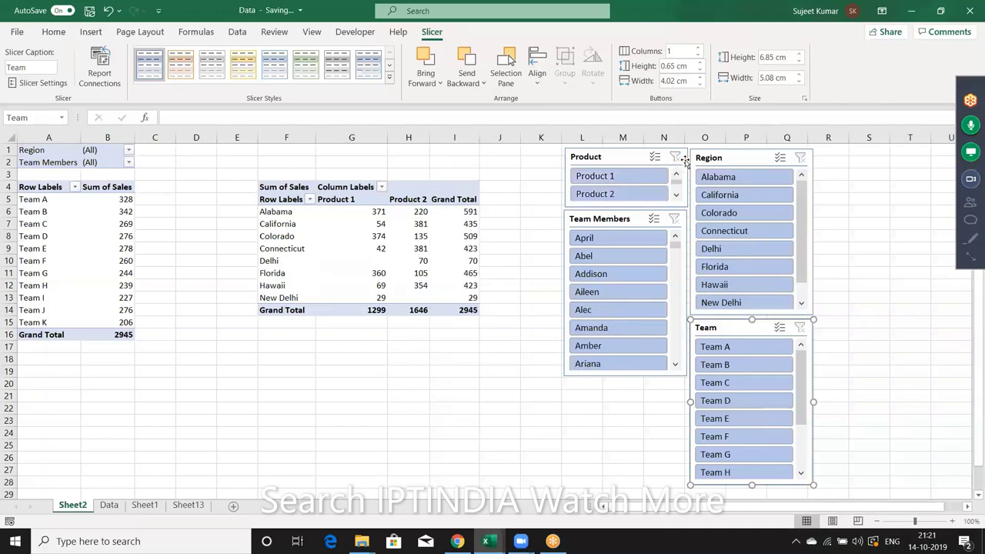
left_click(743, 253)
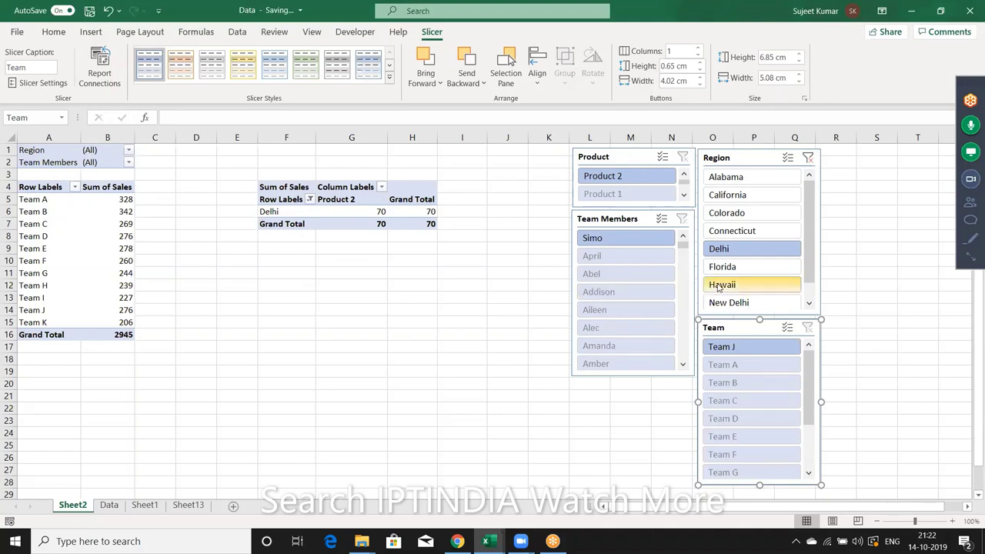
left_click(718, 285)
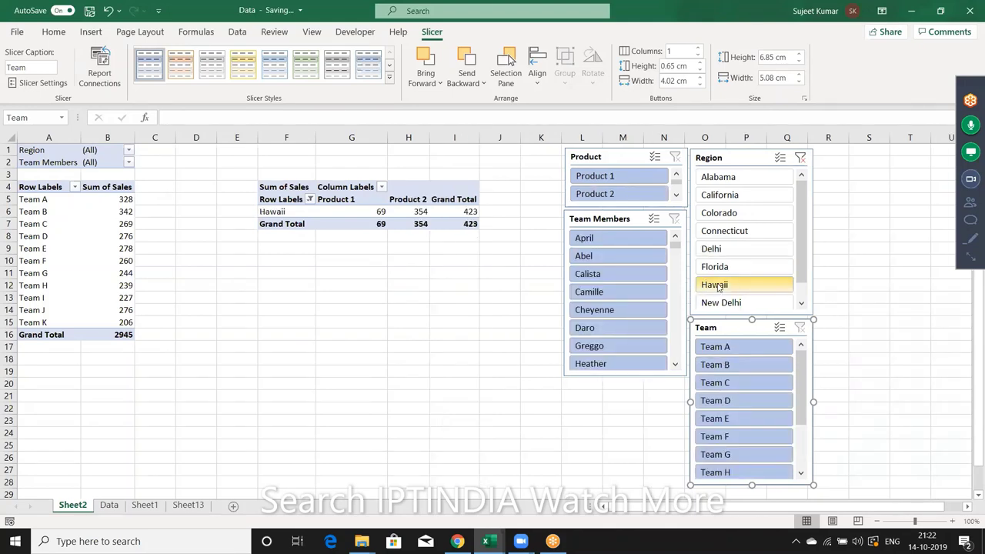
left_click(737, 233)
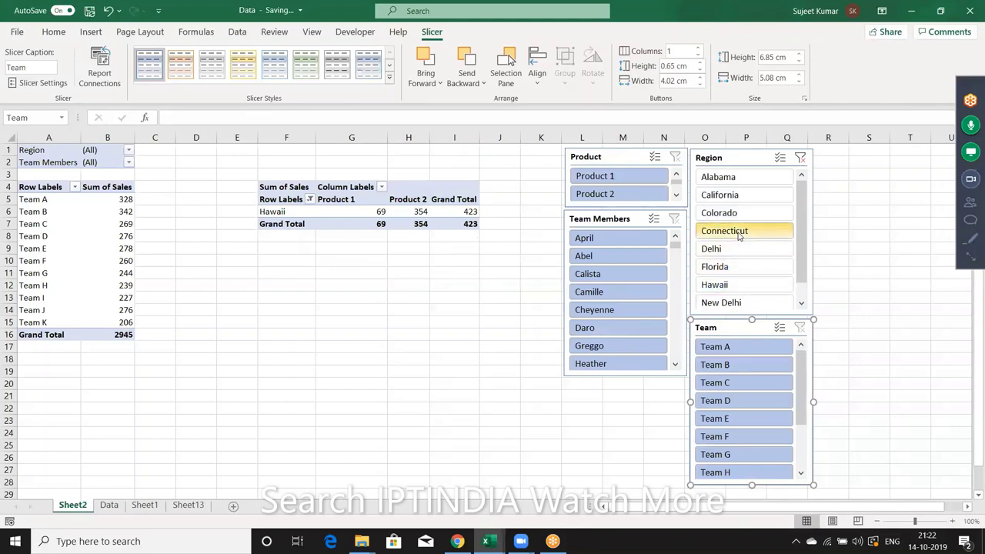
left_click(800, 158)
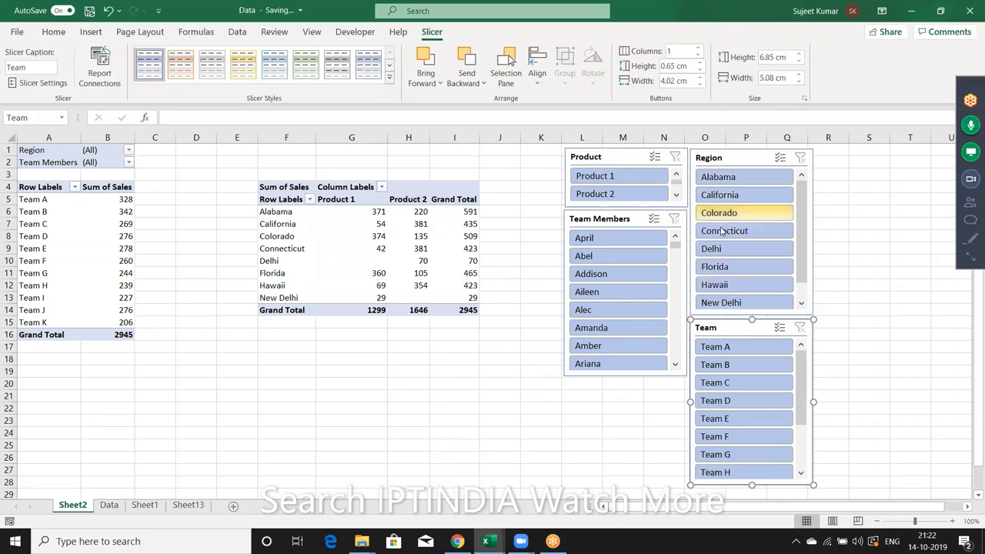
left_click(78, 231)
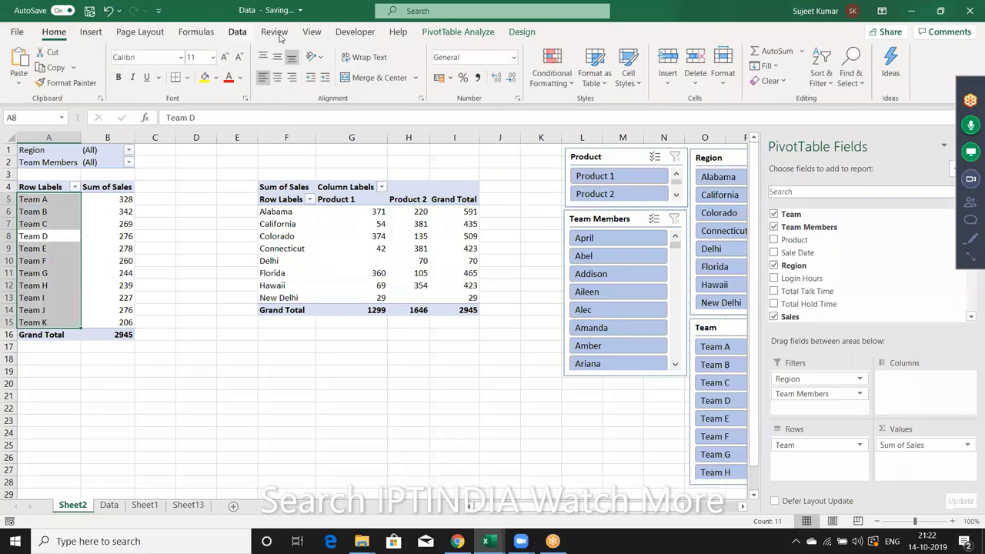
Connect the Region, Team and Team Members slicers to the team sales pivot, then filter to Product 1.
left_click(444, 33)
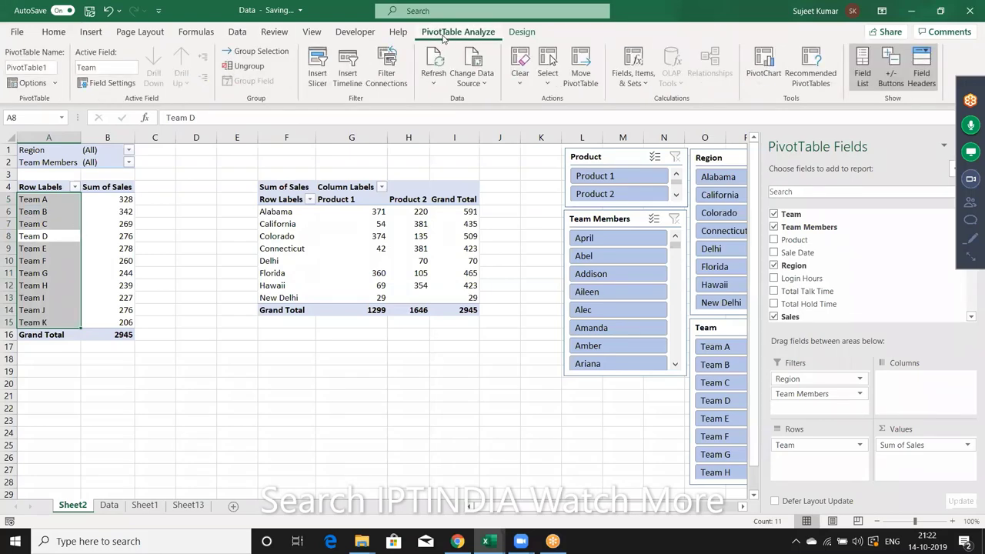
left_click(383, 83)
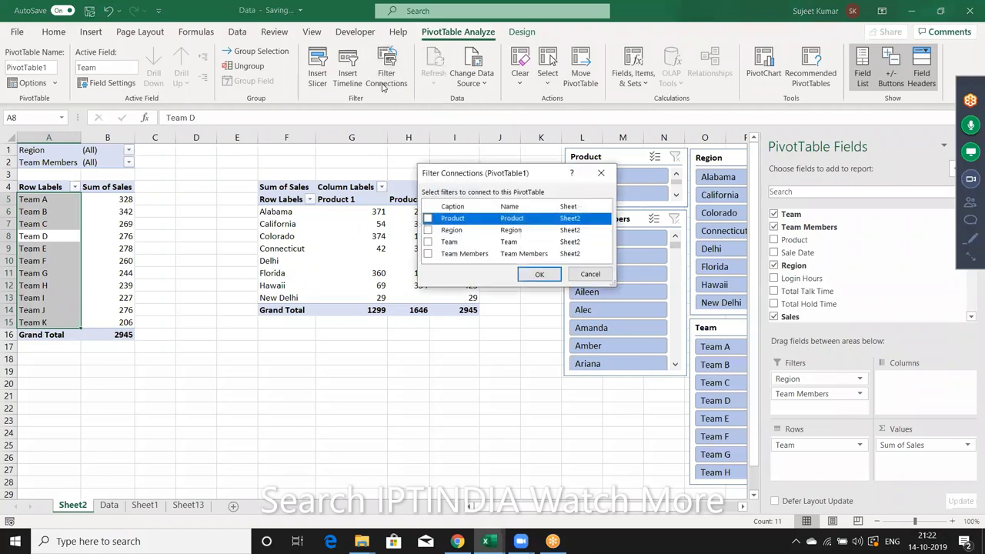
left_click(428, 230)
left_click(428, 242)
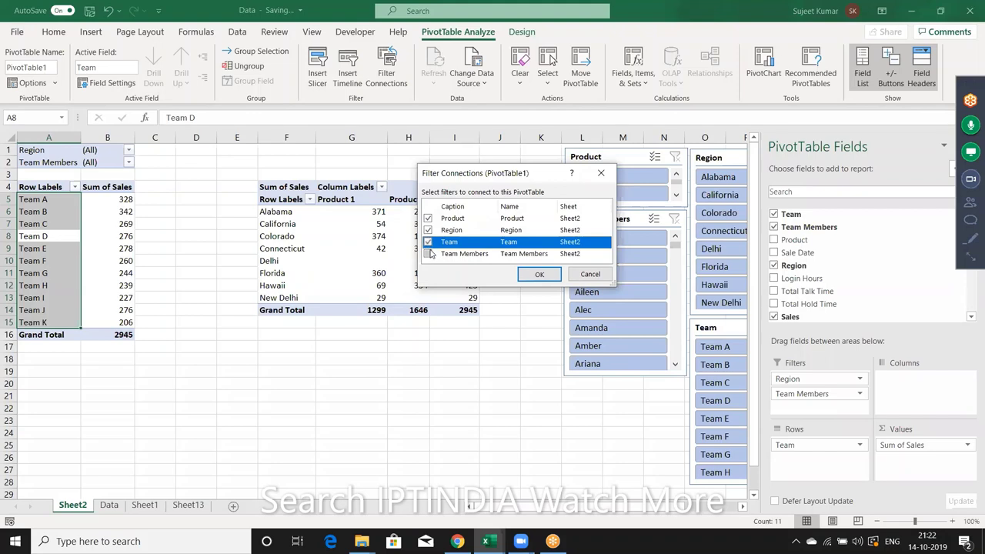
left_click(429, 254)
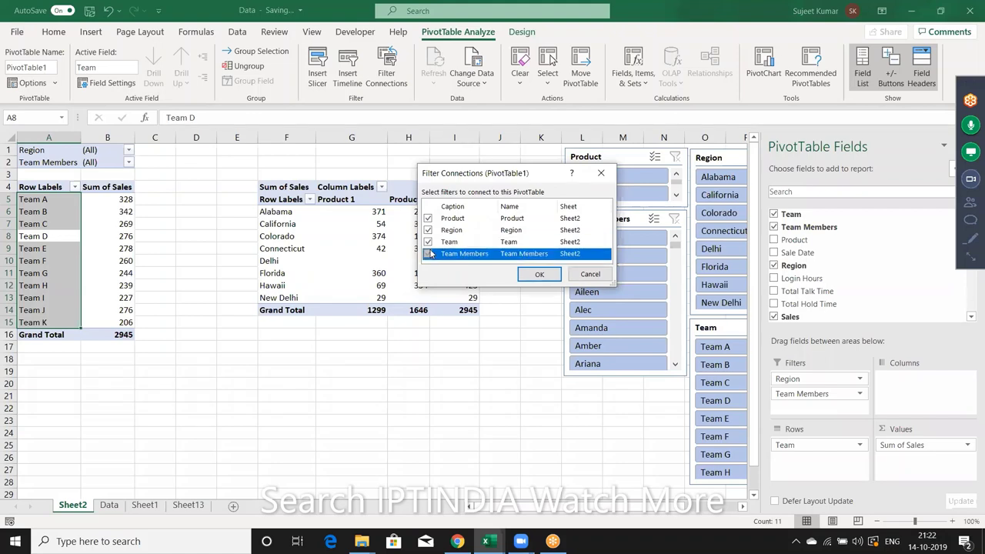
left_click(534, 272)
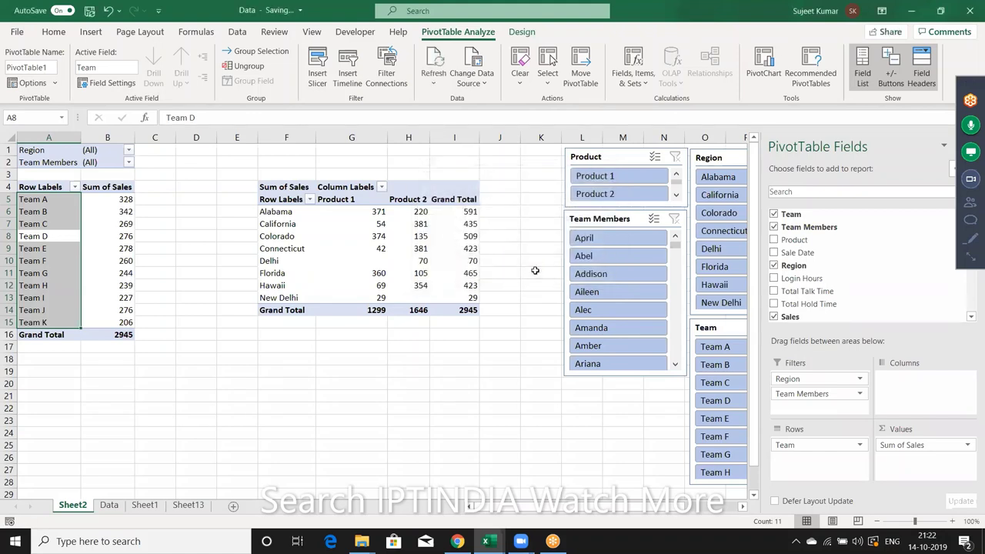
left_click(627, 176)
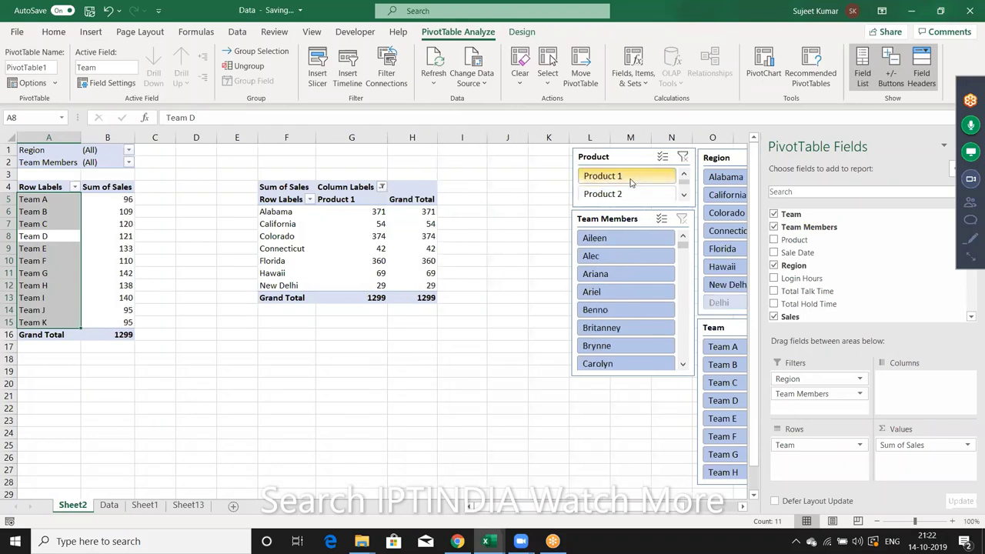
Filter both pivots to Product 2 and Florida, leaving Team B 50 and Team C 55.
left_click(631, 194)
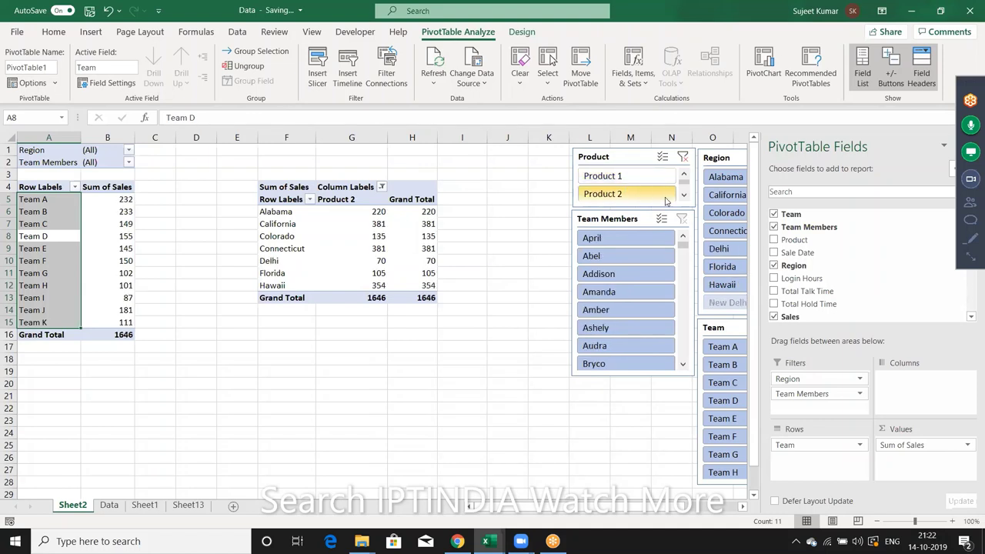
left_click(717, 266)
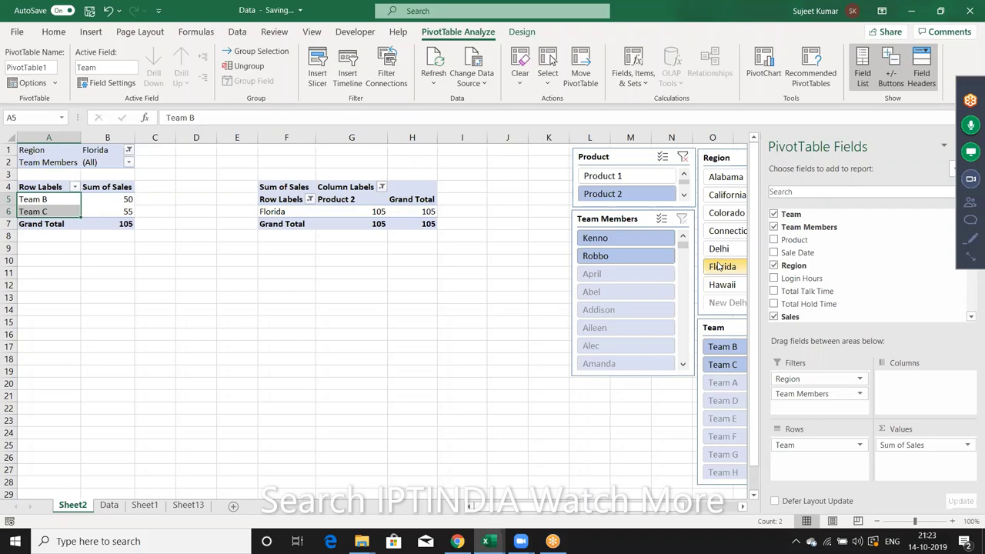
left_click(413, 362)
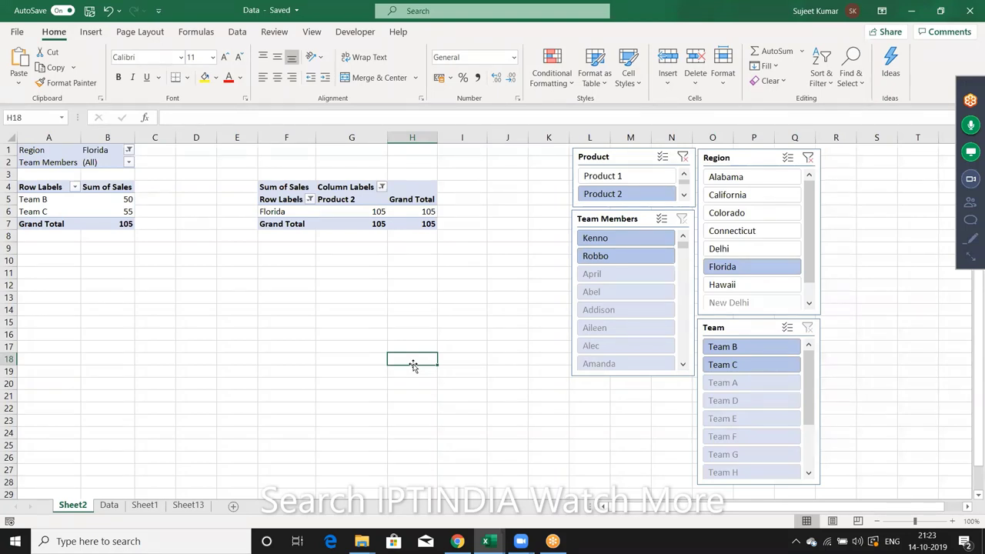
left_click(92, 32)
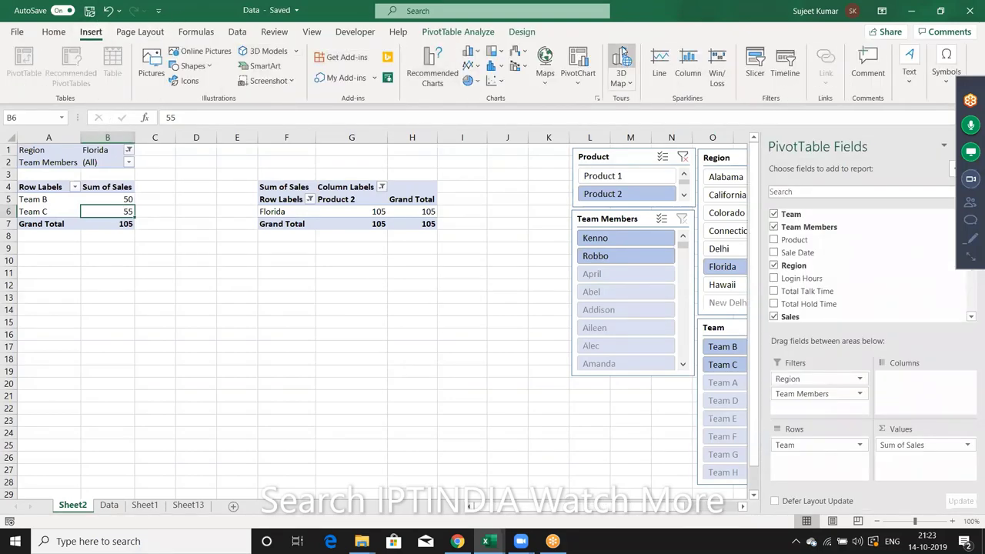
Insert a clustered column PivotChart of the Florida team sales and cut it from Sheet2.
left_click(472, 54)
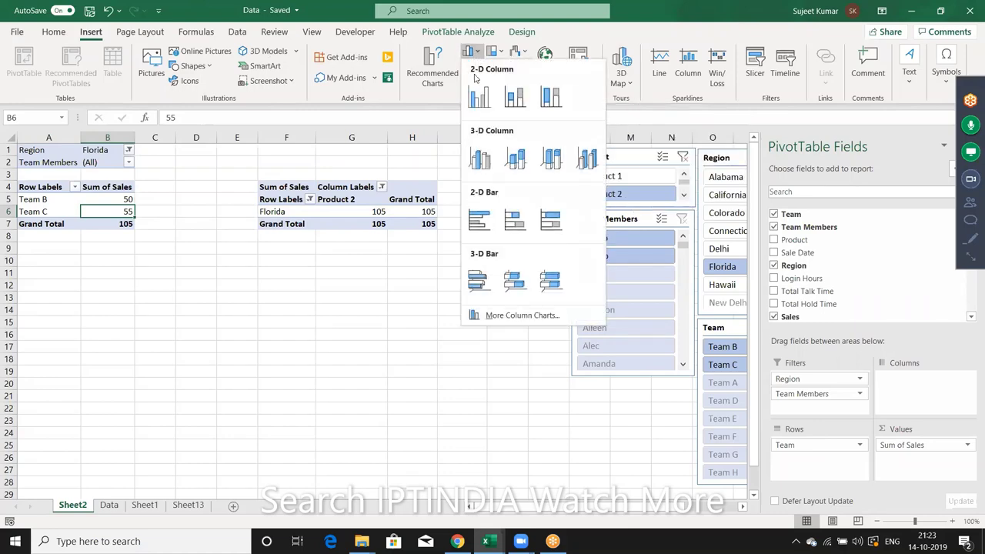
left_click(478, 96)
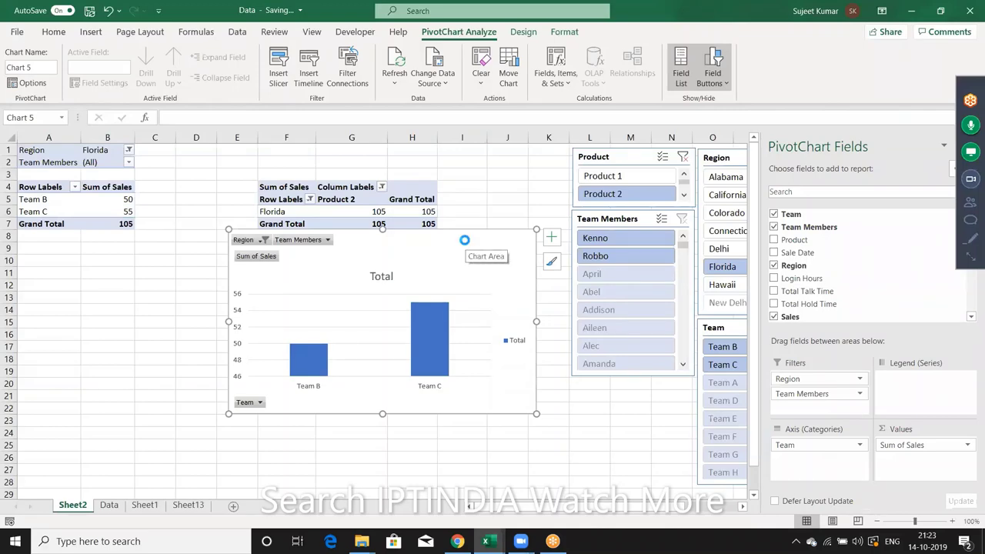
key("Delete")
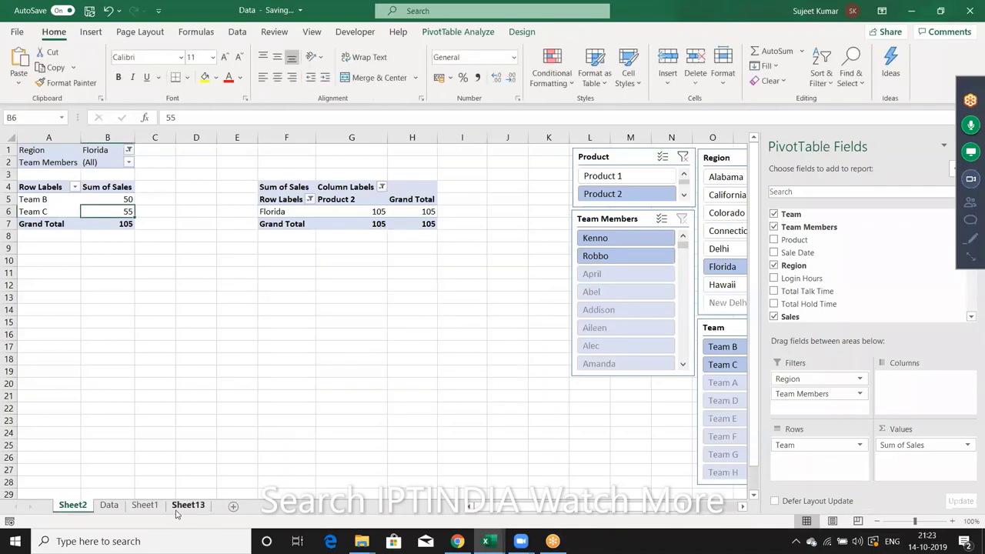
Paste the team sales PivotChart onto a new Sheet3 and nudge it into place.
left_click(181, 506)
left_click(234, 507)
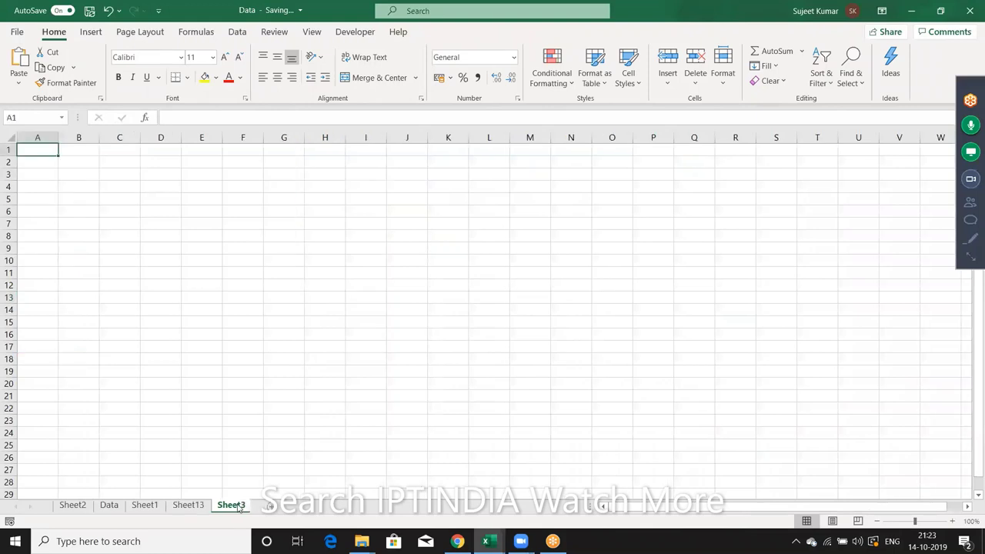
key("ctrl+v")
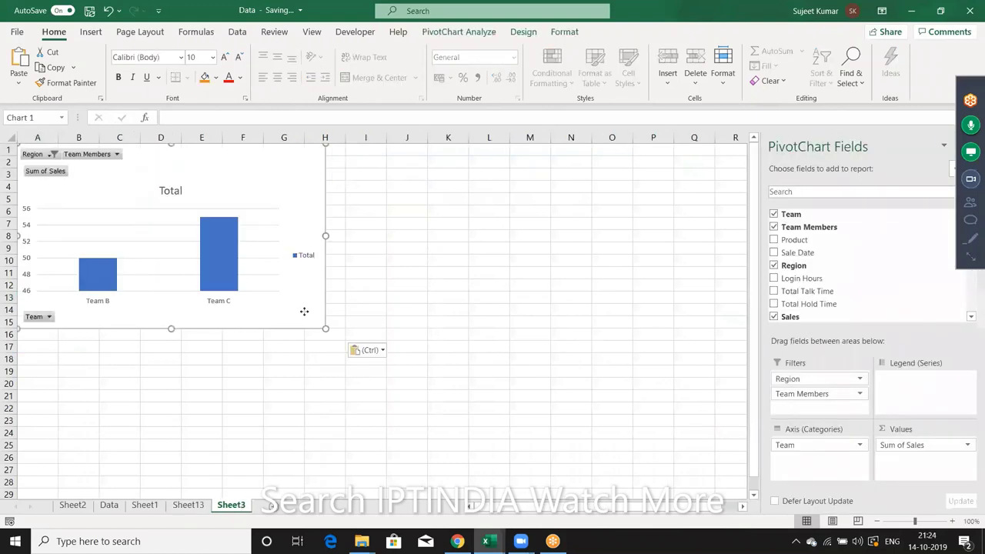
left_click_drag(293, 309, 299, 321)
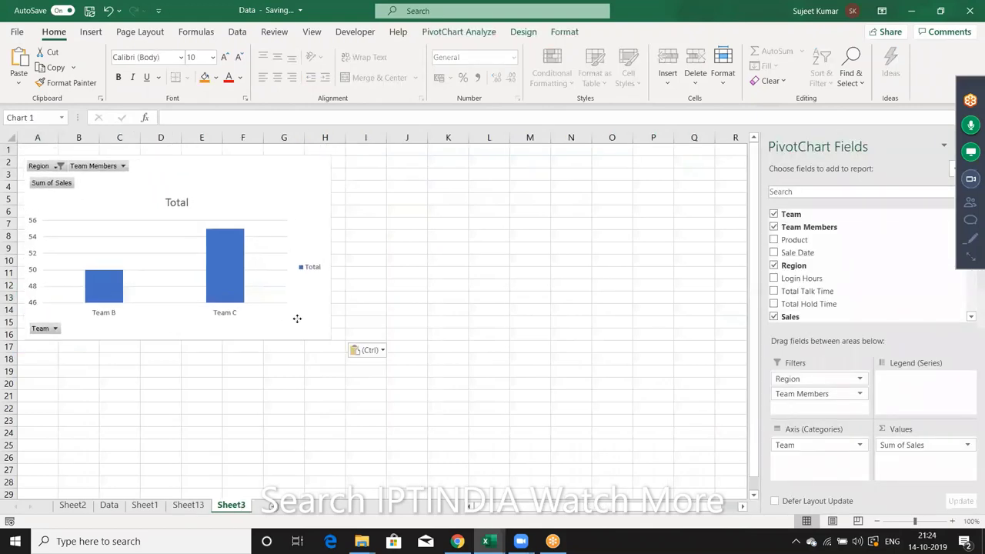
Hide all field buttons on the chart, then return to the Sheet2 region and product pivot.
right_click(69, 166)
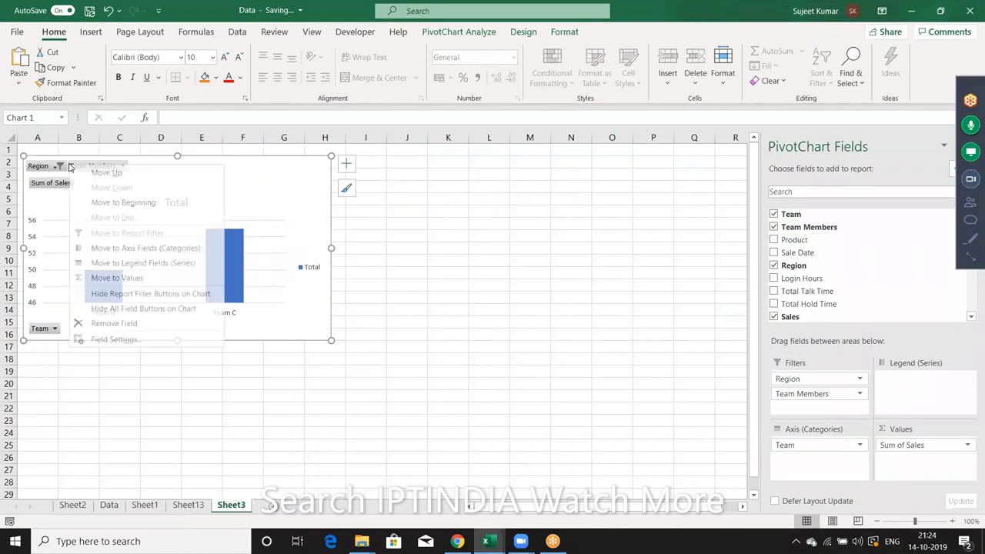
left_click(120, 308)
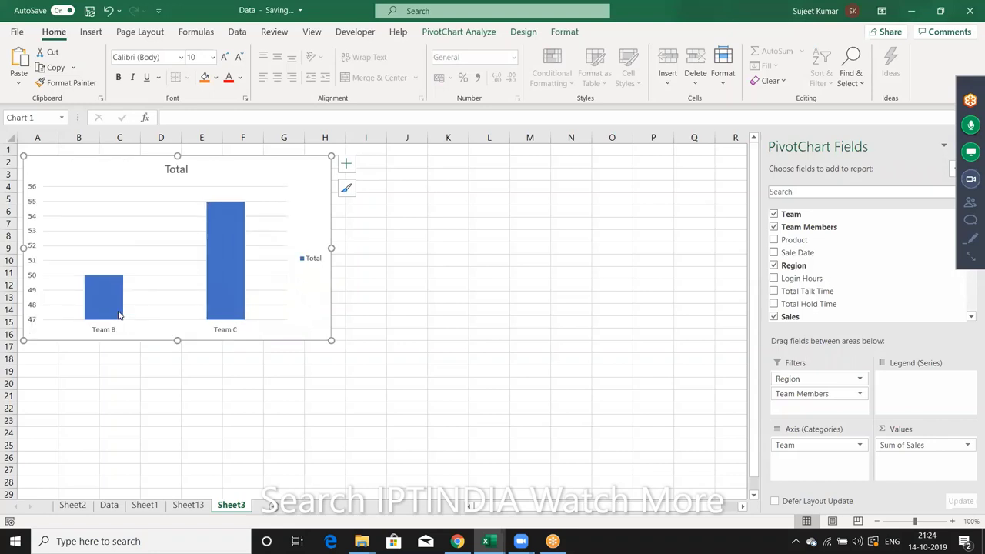
left_click(73, 505)
left_click(271, 212)
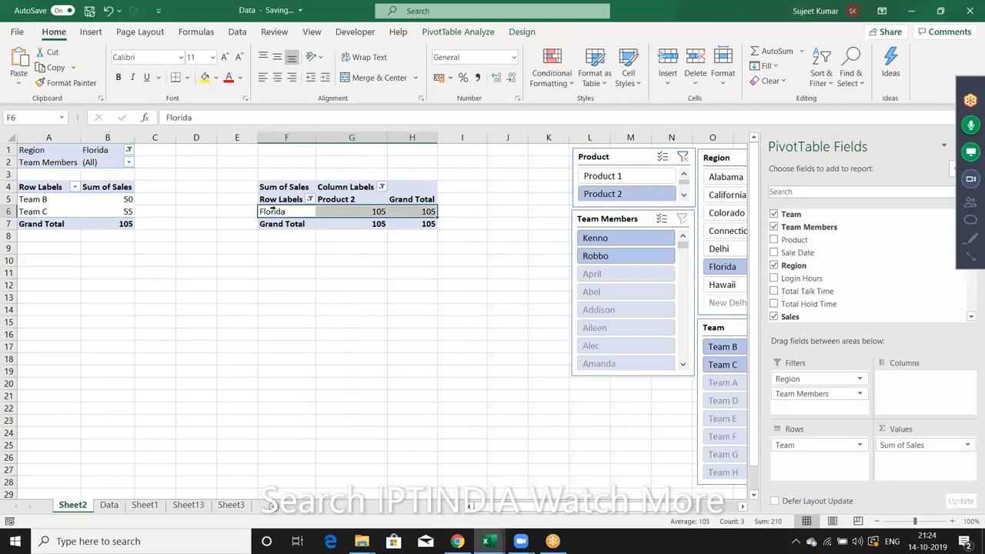
Insert a 3-D clustered column PivotChart of the Product 2 Florida pivot and cut it.
left_click(91, 31)
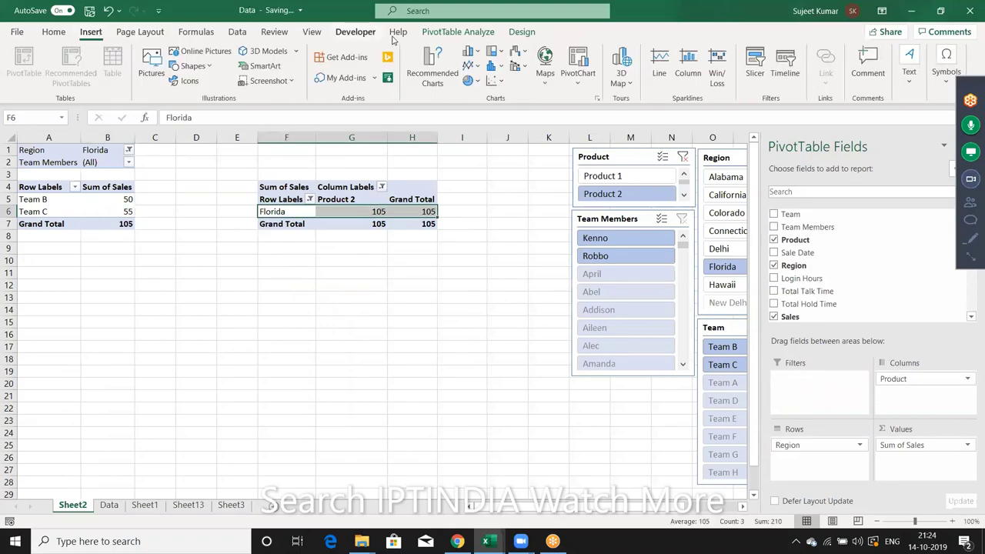
left_click(479, 57)
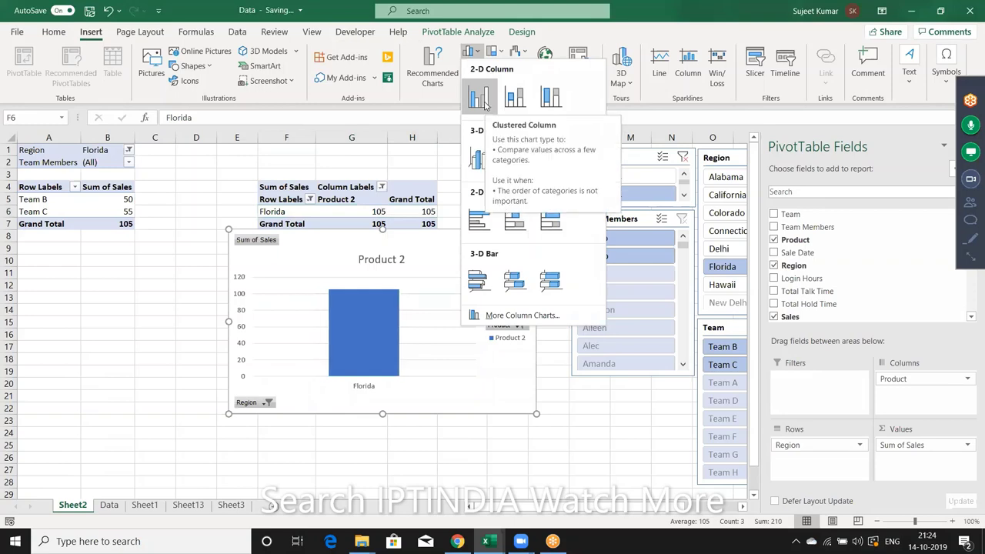
left_click(477, 156)
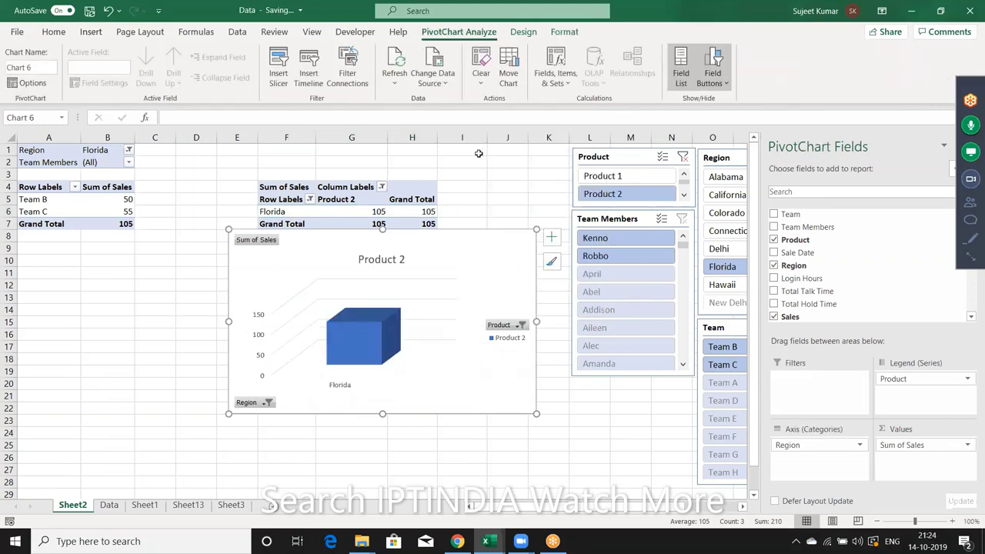
key("Delete")
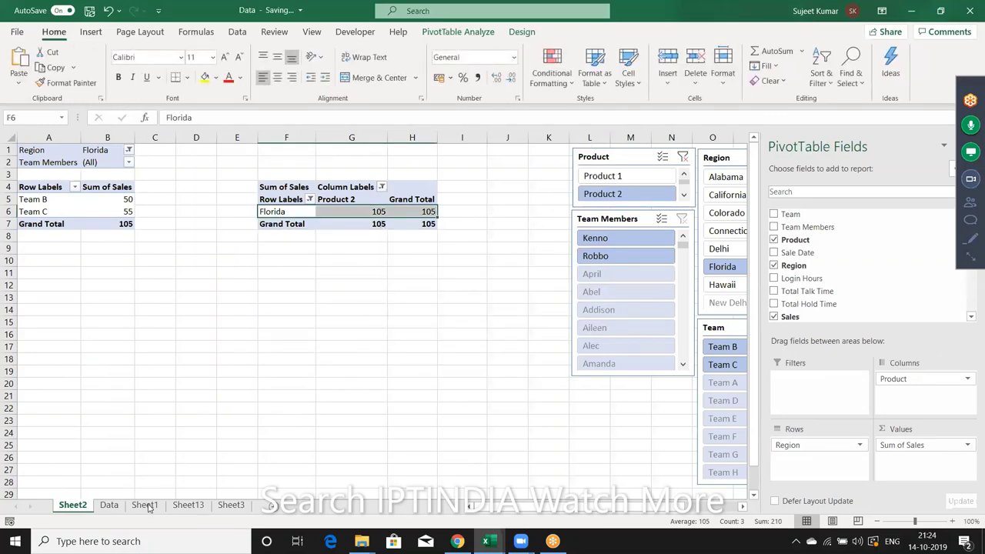
Paste the 3-D chart at B20 on Sheet3, directly under the team chart.
left_click(223, 505)
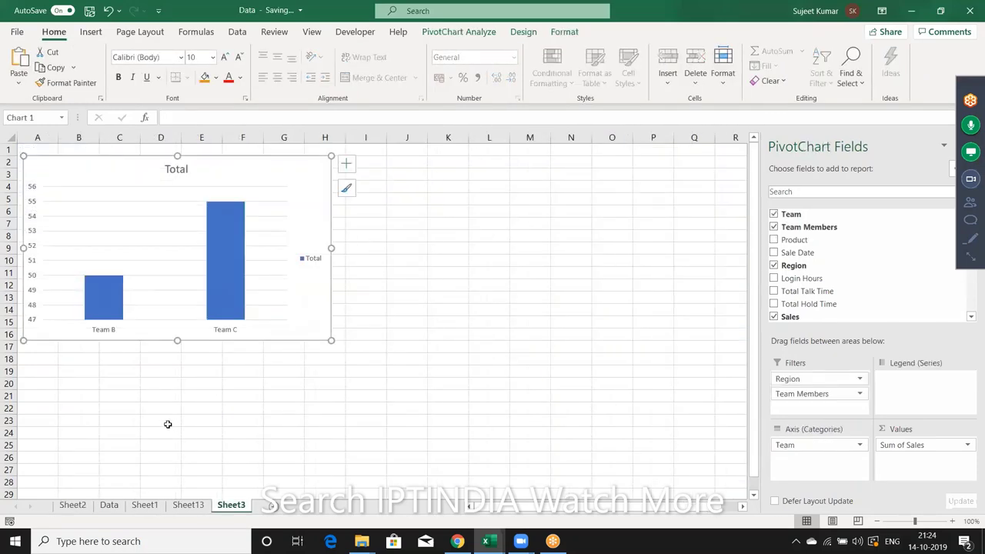
left_click(97, 384)
key("ctrl+v")
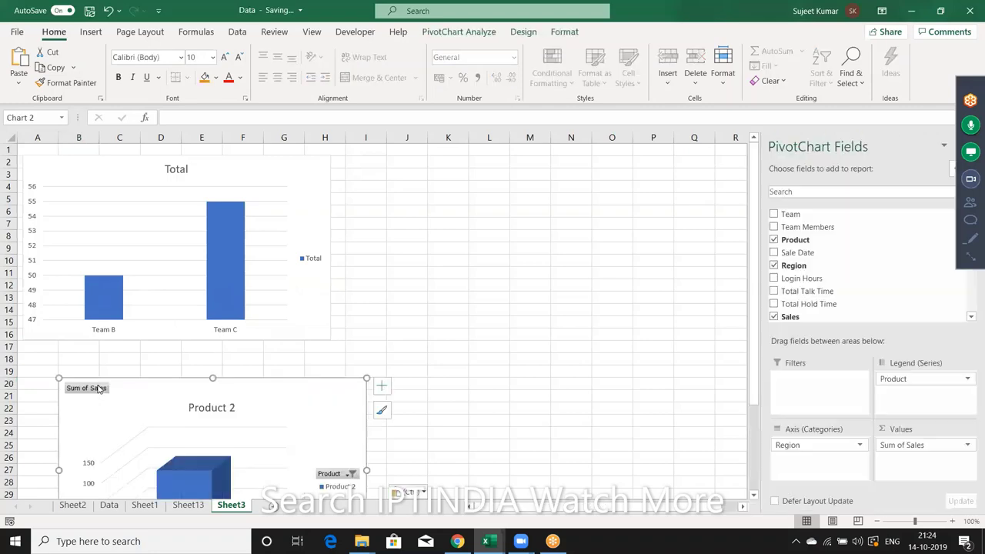
left_click_drag(136, 391, 100, 354)
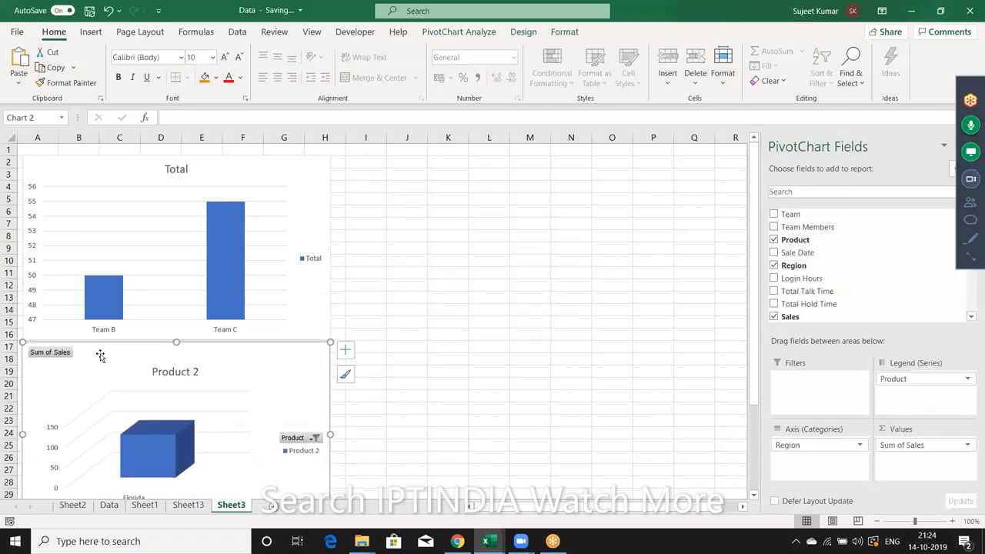
Select the Team Members, Product, Region and Team slicers on Sheet2 and cut them.
left_click(73, 508)
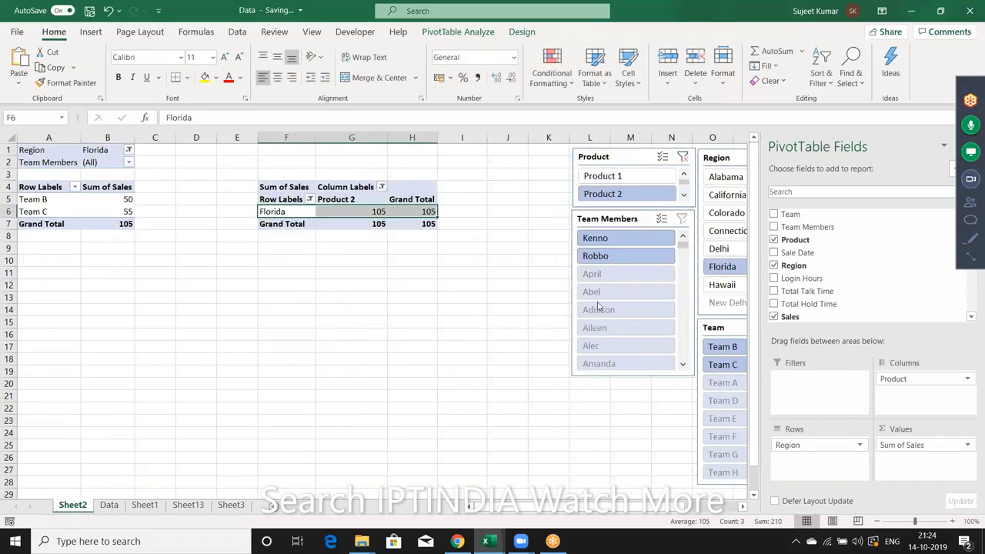
left_click(586, 218)
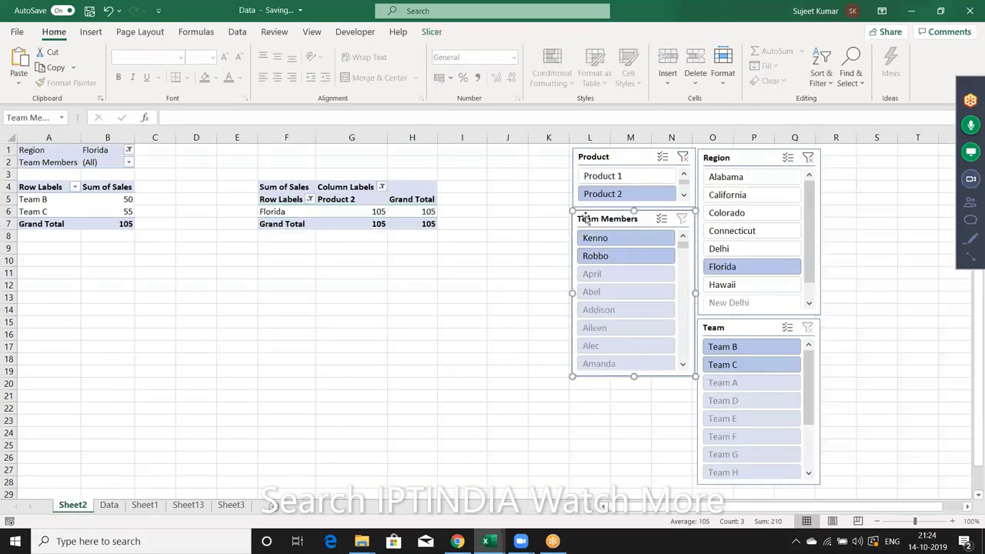
left_click(574, 177, "ctrl")
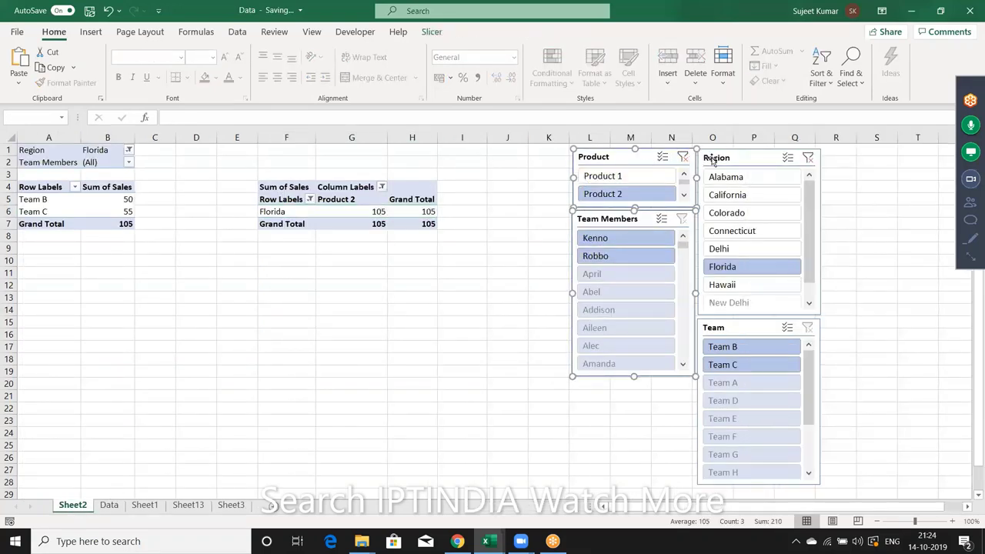
left_click(714, 160, "ctrl")
left_click(713, 327, "ctrl")
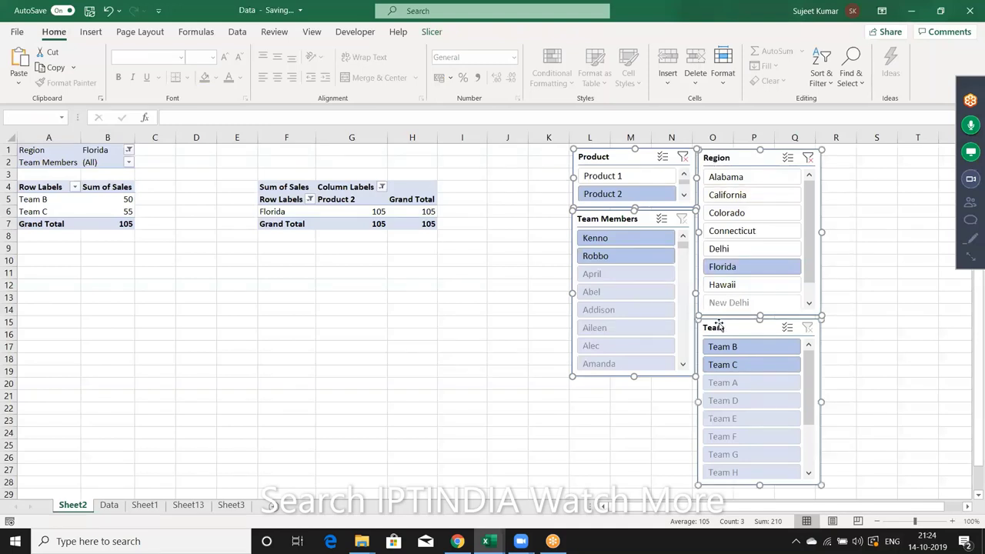
key("Delete")
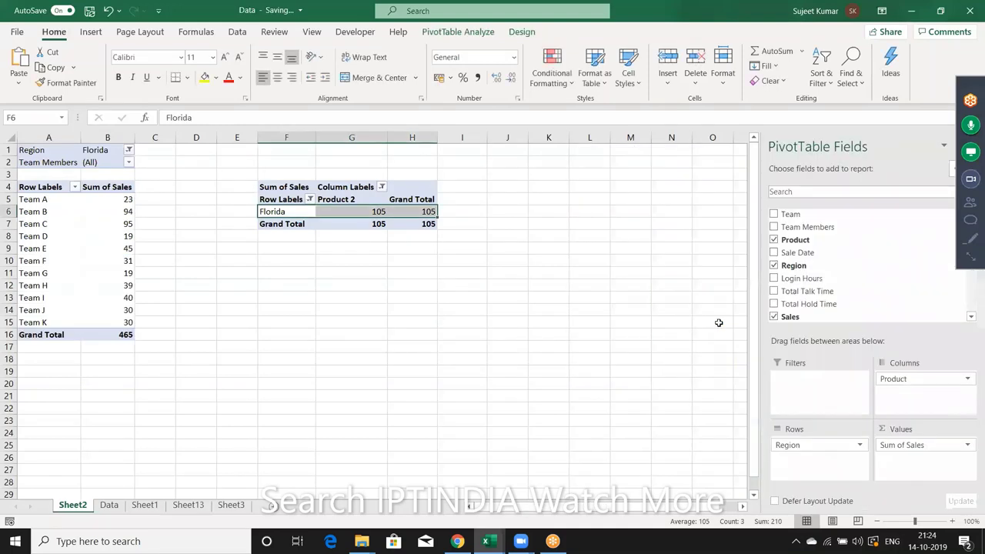
Paste the four slicers at L1 on Sheet3 and move them beside the charts.
left_click(229, 508)
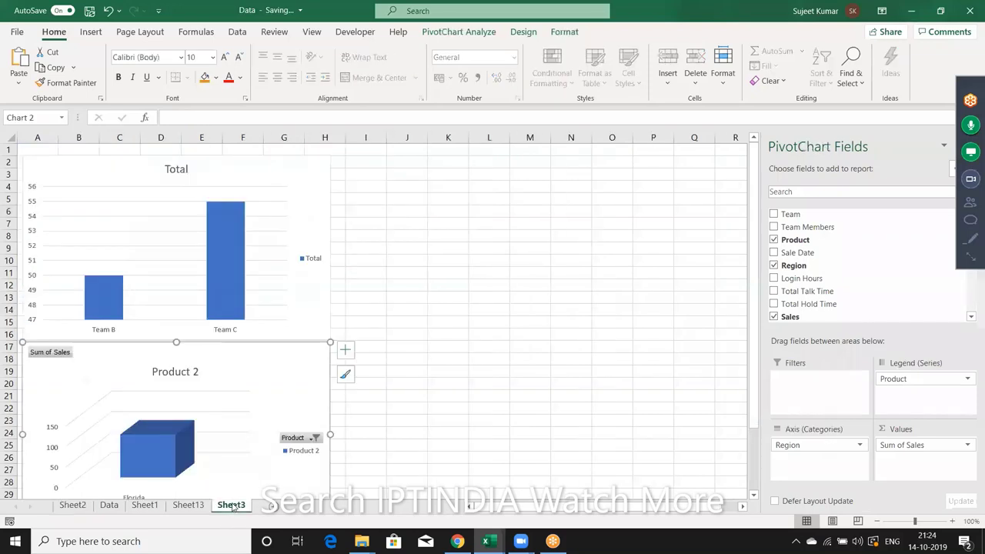
left_click(498, 146)
key("ctrl+v")
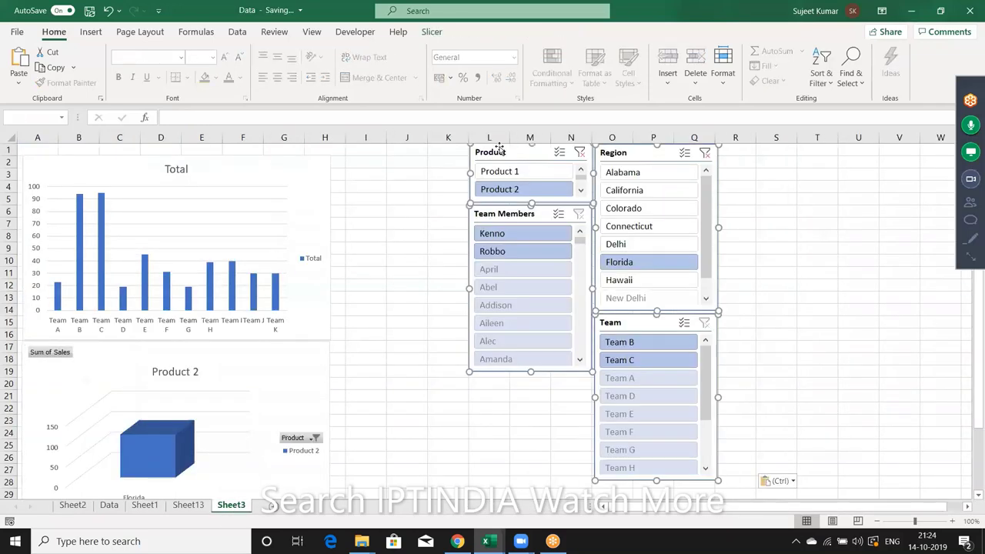
left_click_drag(499, 152, 377, 155)
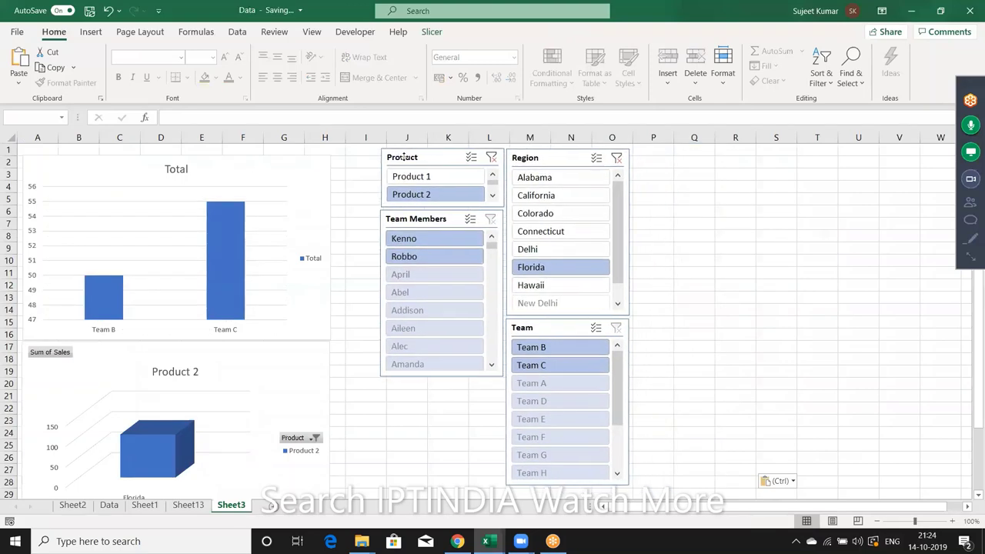
left_click(658, 197)
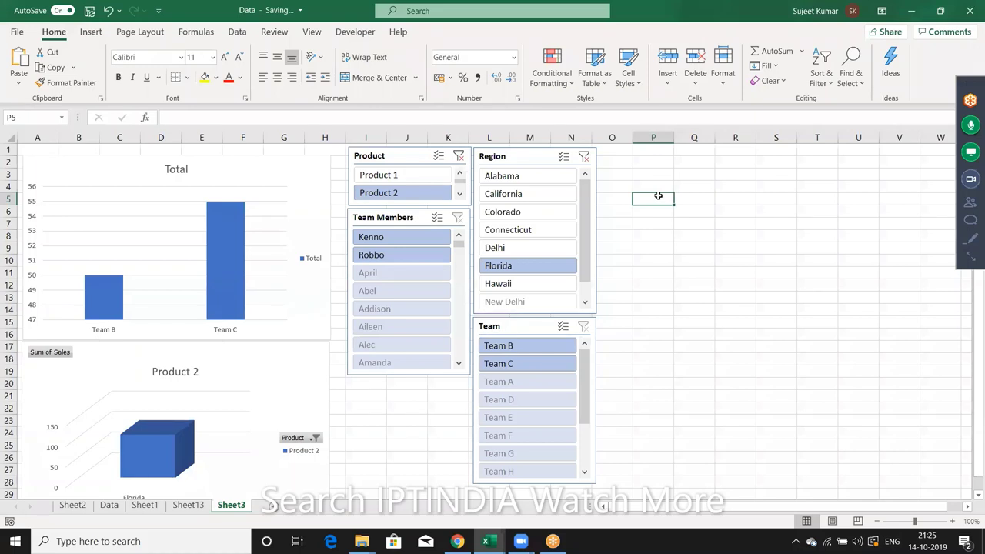
Clear the Product, Region and Team slicer filters, after briefly trying Florida and Team A.
left_click(458, 157)
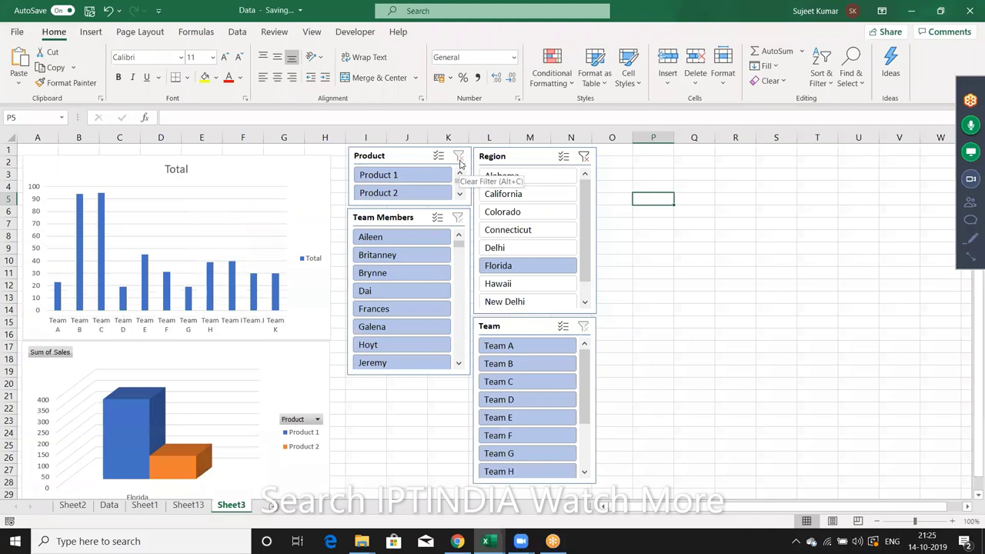
left_click(584, 157)
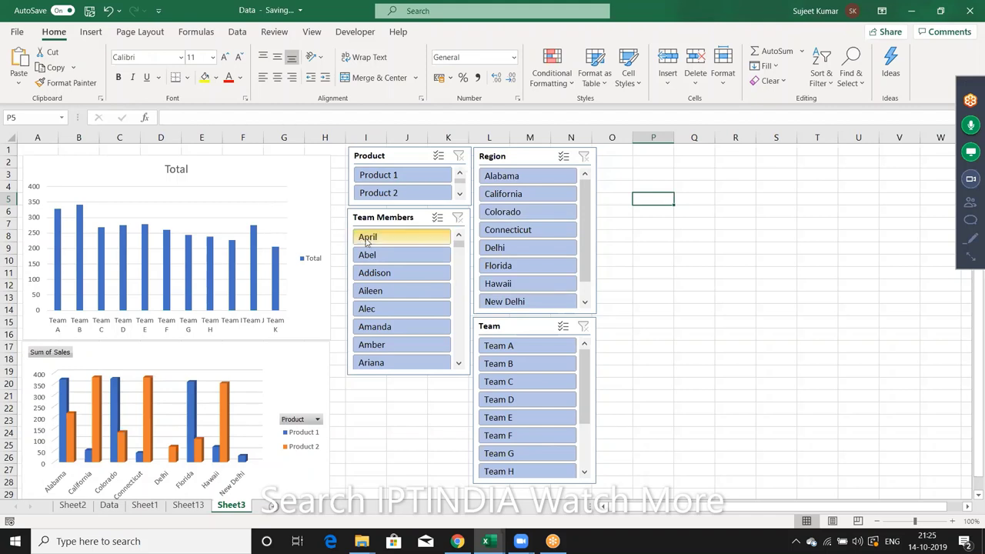
left_click(543, 271)
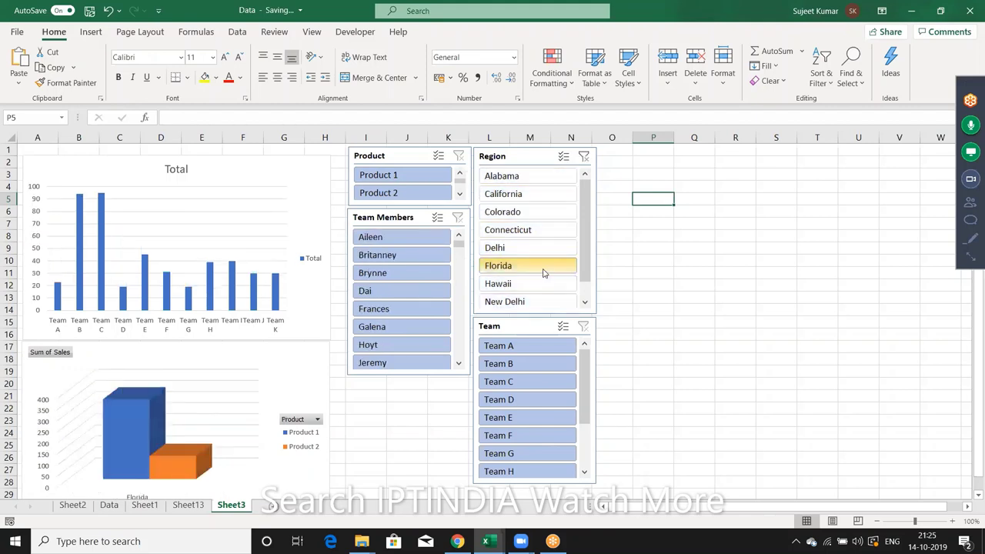
left_click(584, 160)
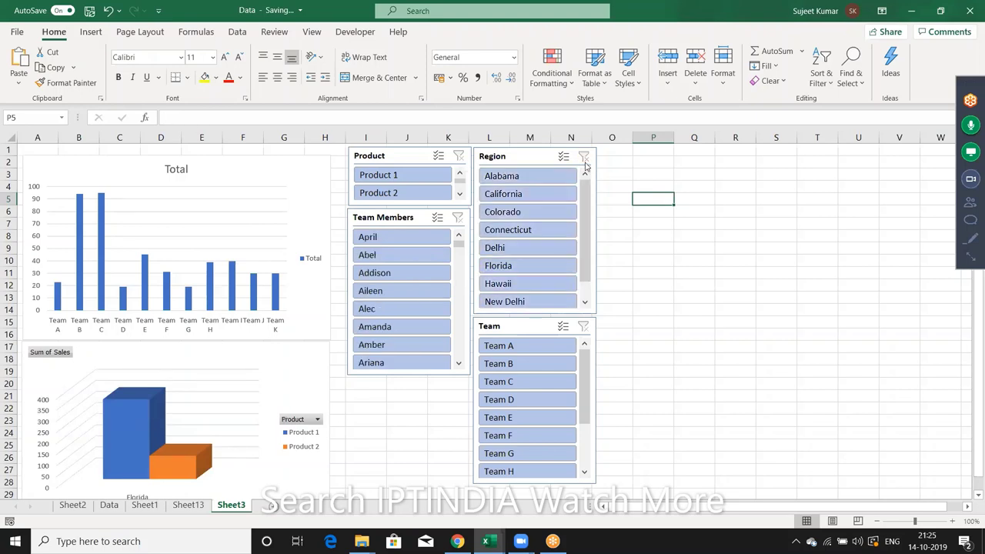
left_click(507, 348)
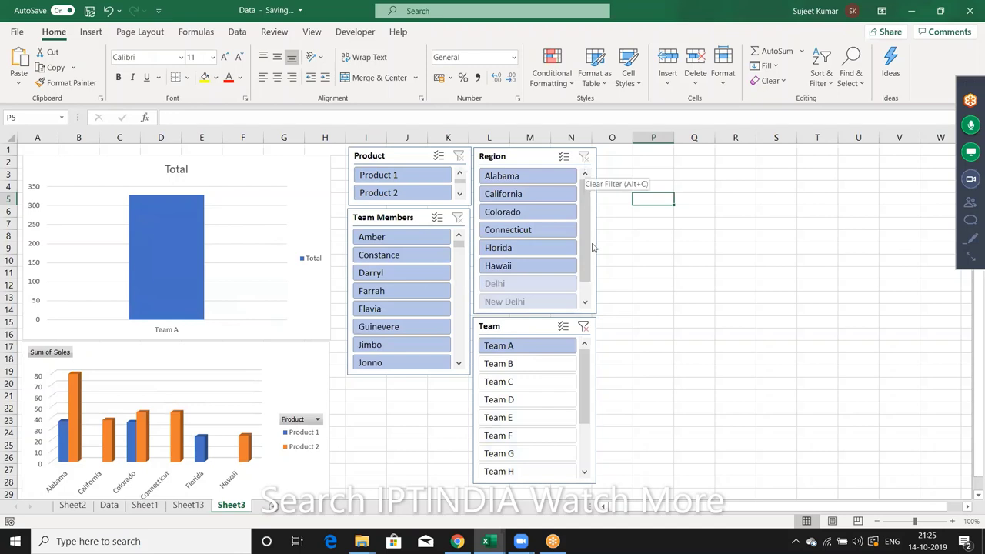
left_click(584, 327)
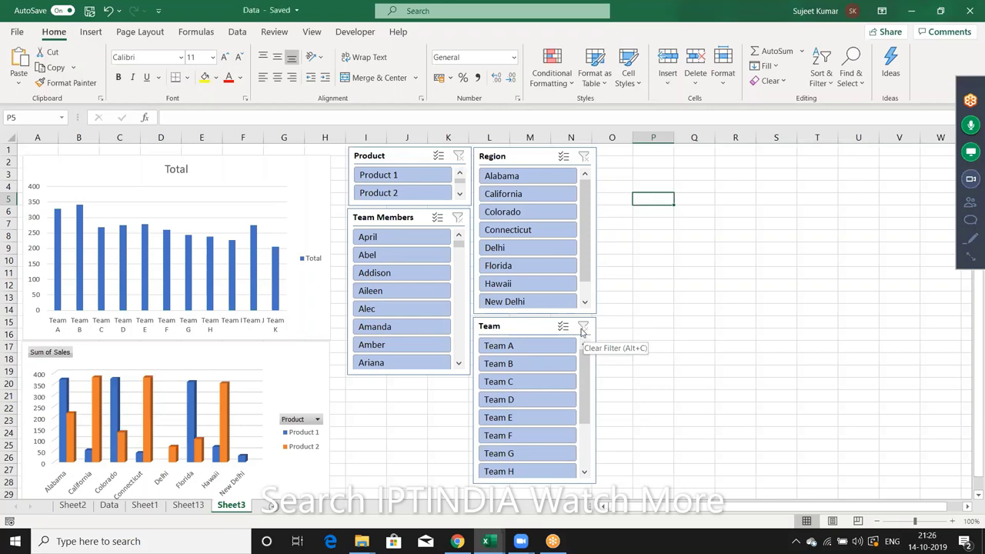
Create a PivotTable from the Data sheet range placed at existing location Sheet2!$K$4.
left_click(118, 506)
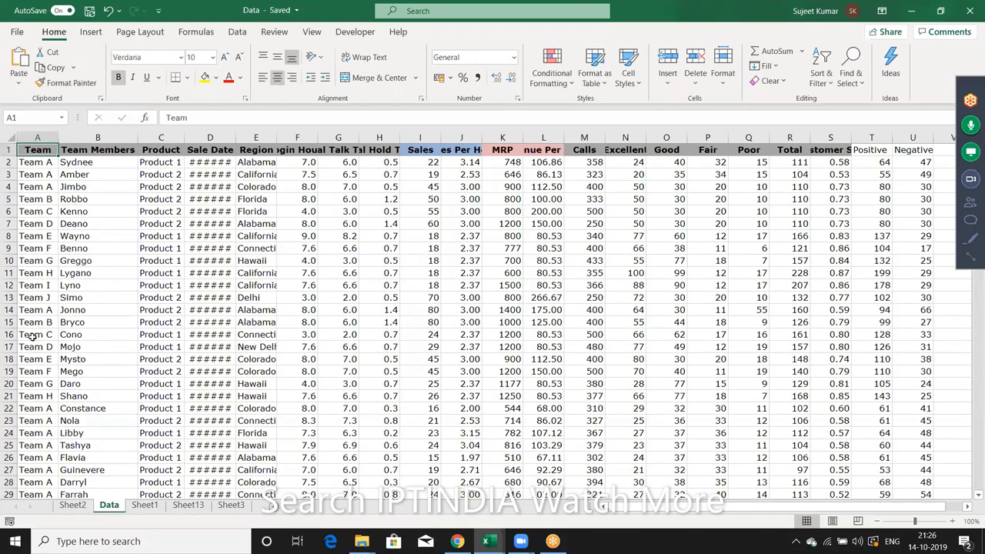
left_click(90, 32)
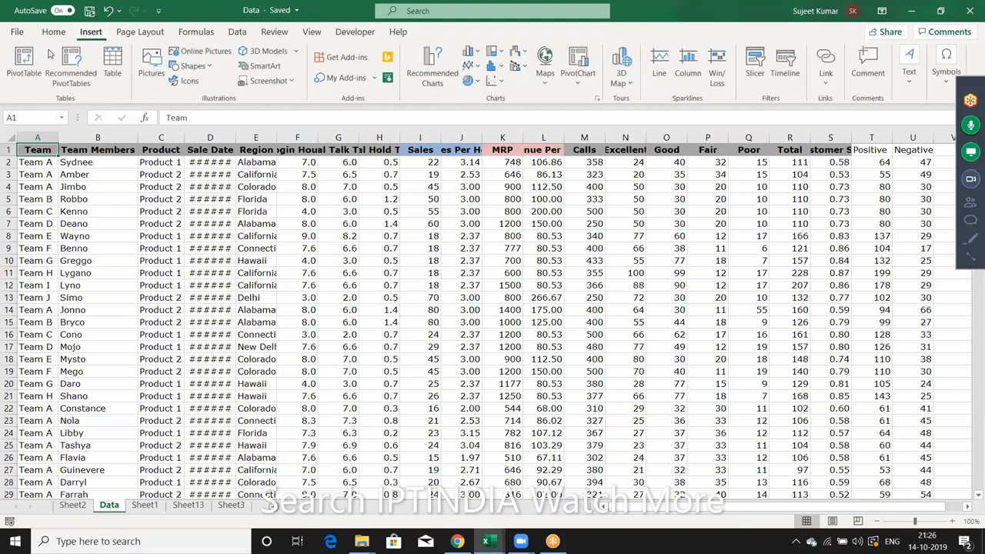
left_click(27, 61)
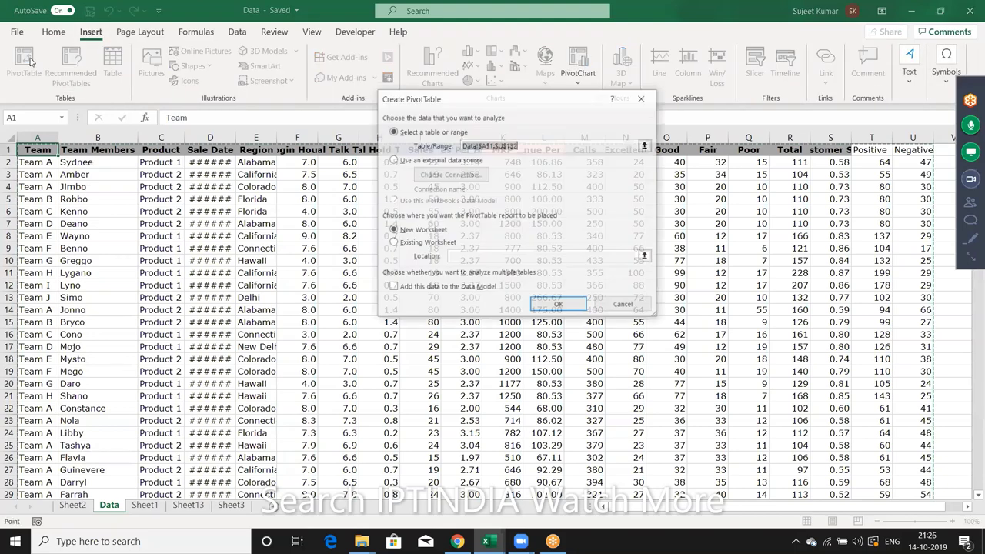
left_click(447, 243)
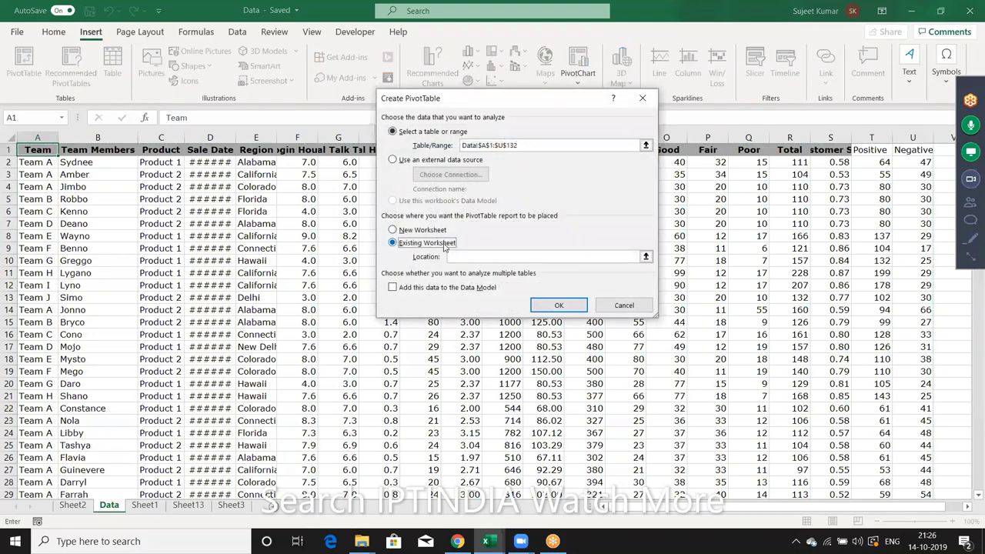
left_click(73, 505)
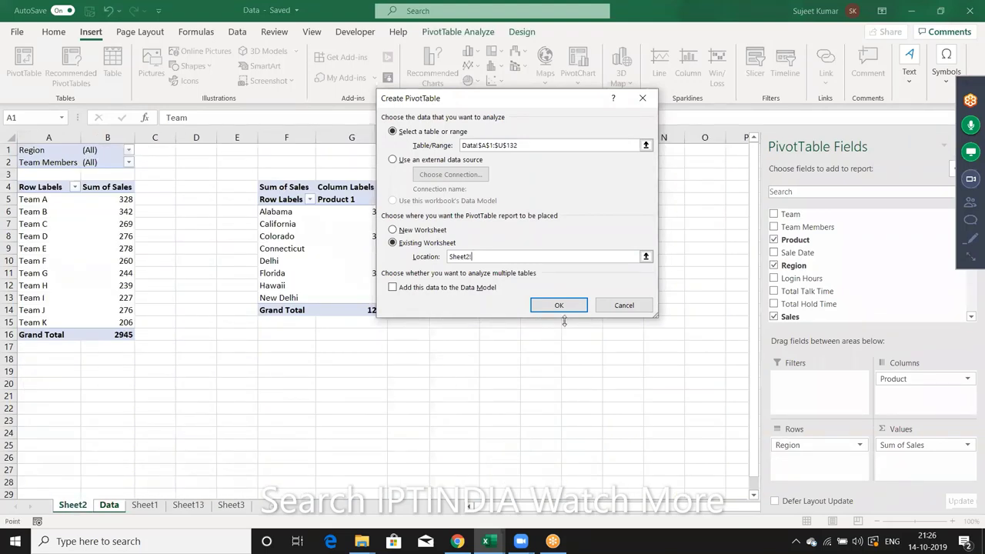
left_click_drag(497, 98, 329, 155)
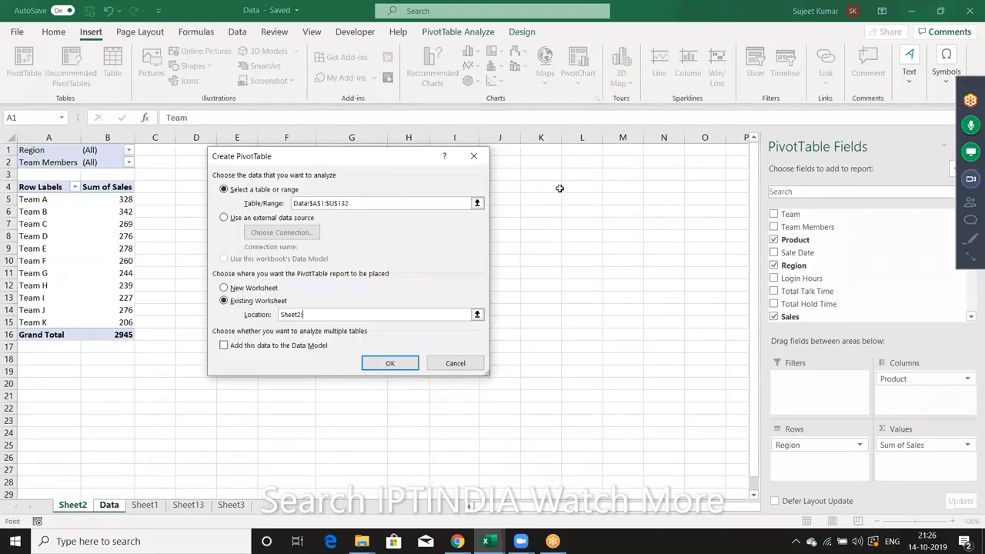
left_click(560, 187)
left_click(400, 362)
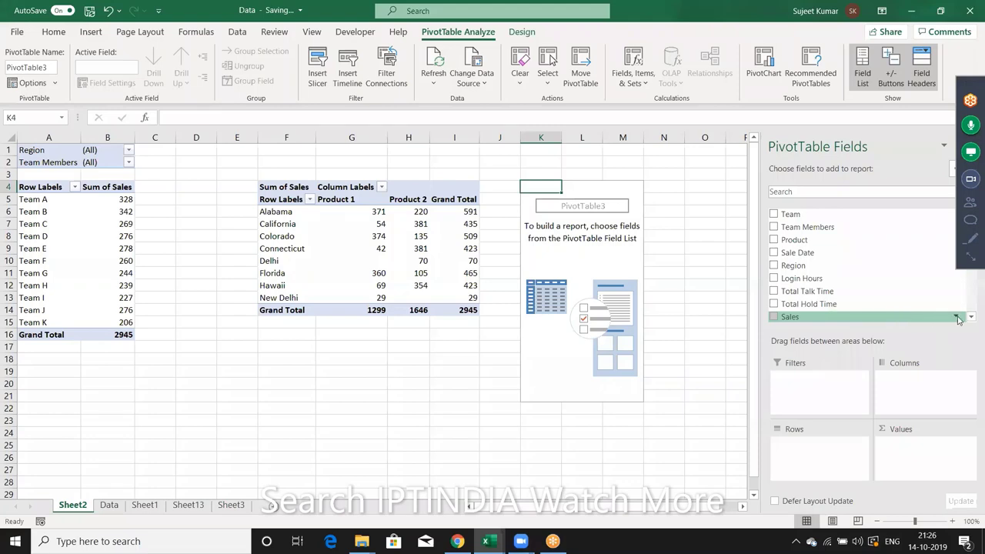
Put Login Hours in Rows and Sales in Values, giving sales by hour totalling 2945.
left_click_drag(916, 278, 829, 451)
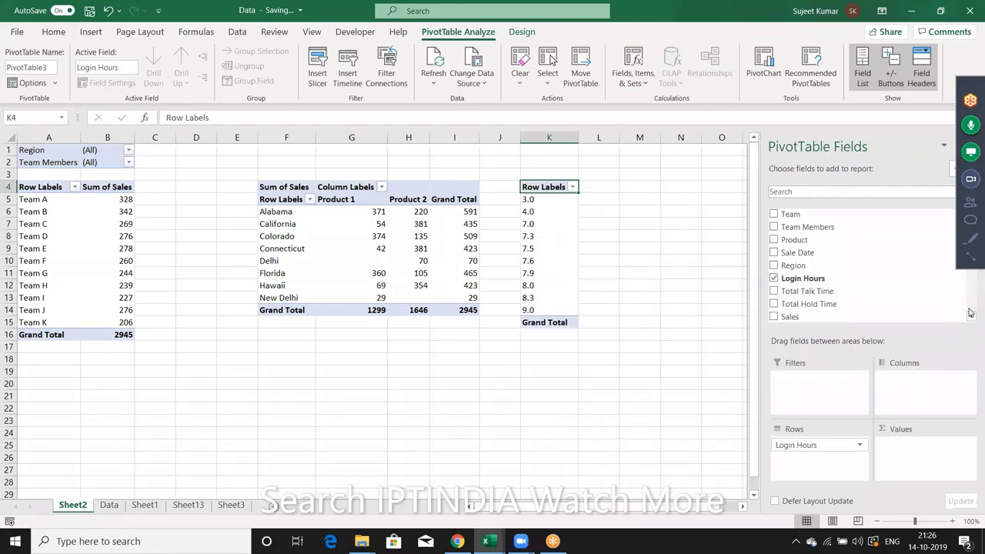
scroll(971, 313, "down", 1)
mouse_move(882, 297)
left_mouse_down()
mouse_move(958, 425)
mouse_move(954, 462)
left_mouse_up()
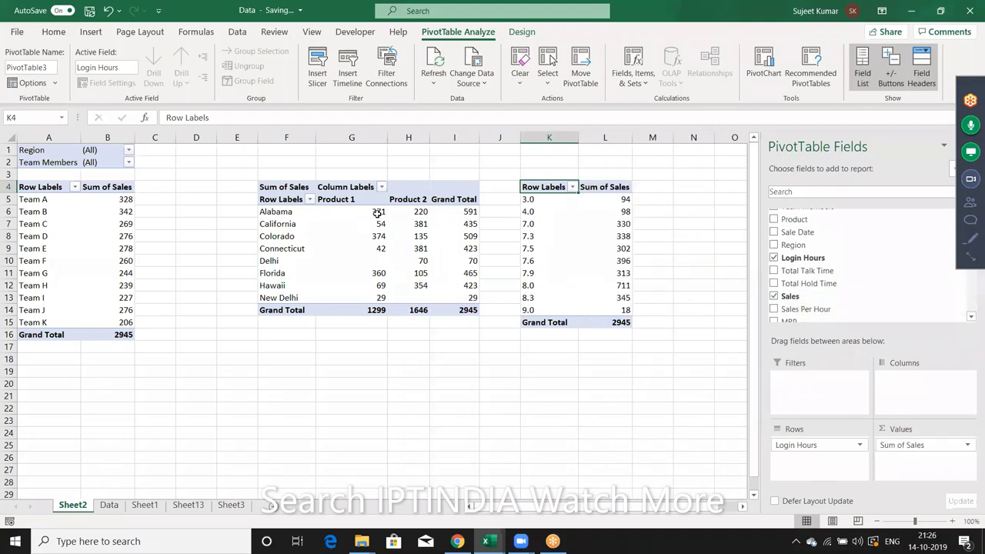
left_click(97, 223)
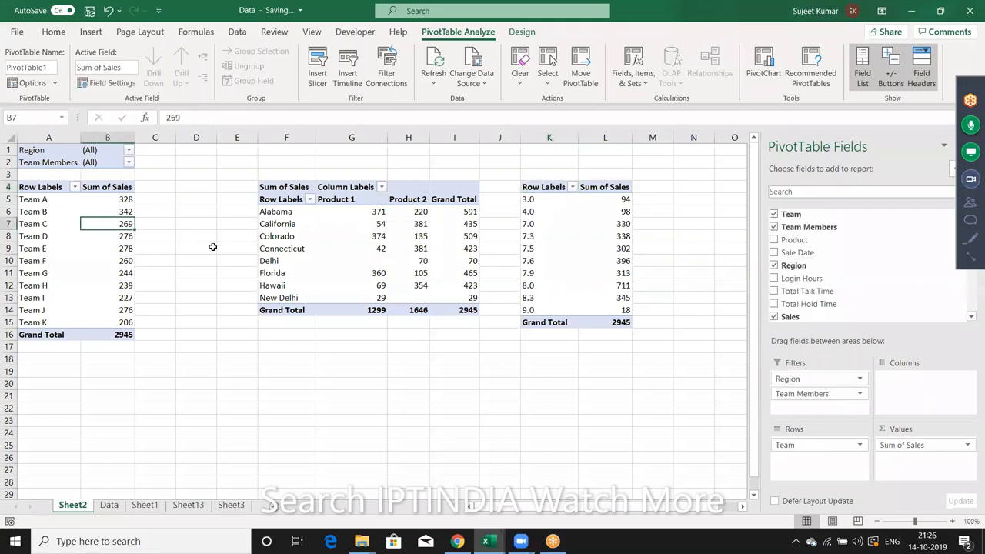
left_click(279, 239)
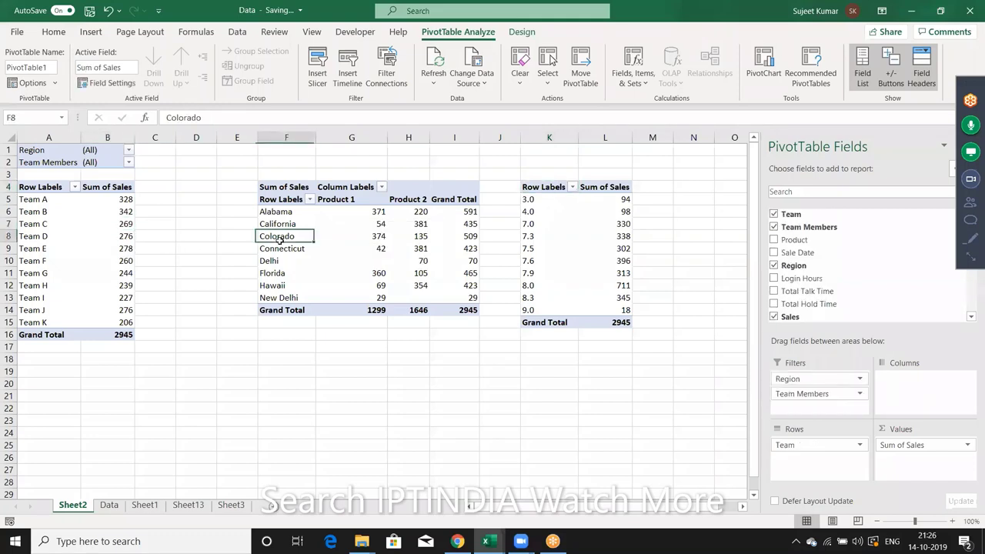
left_click(532, 237)
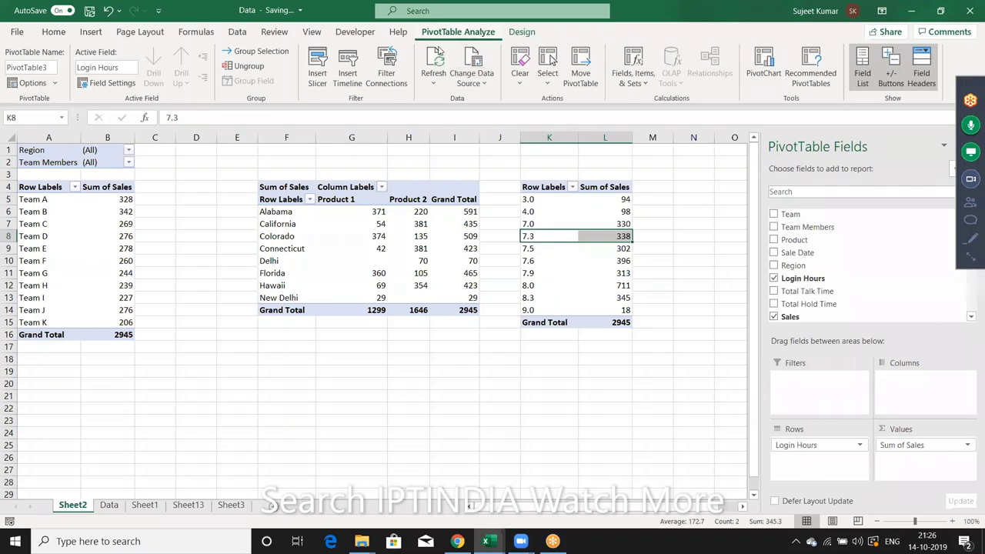
Connect the Product, Region, Team and Team Members slicers to the Login Hours PivotTable, then revisit the pivot sheet.
left_click(387, 73)
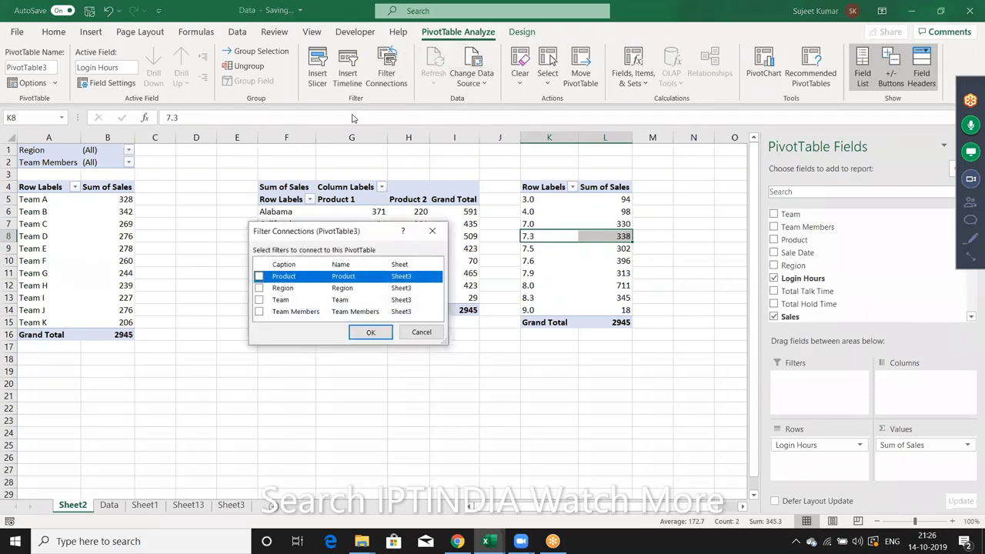
left_click(259, 276)
left_click(258, 288)
left_click(258, 300)
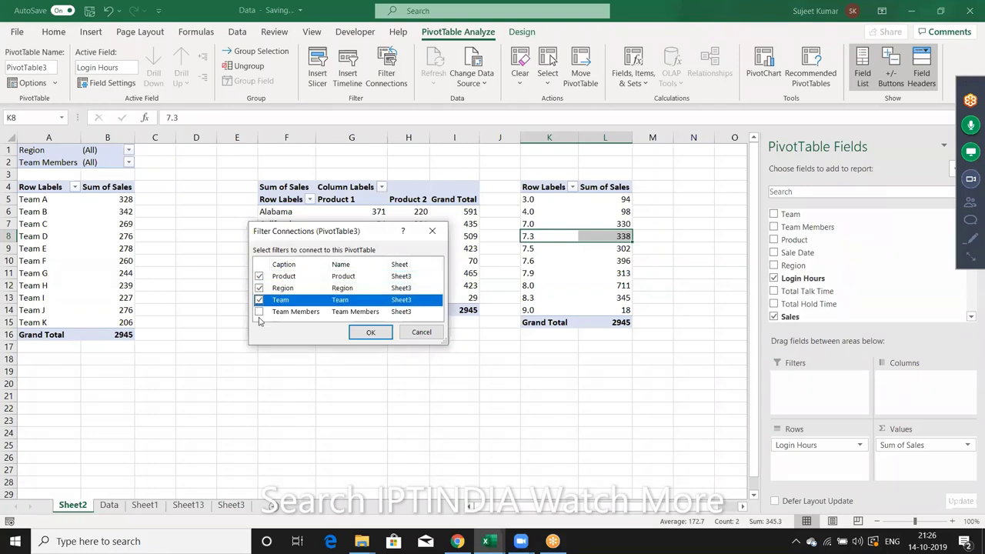
left_click(258, 312)
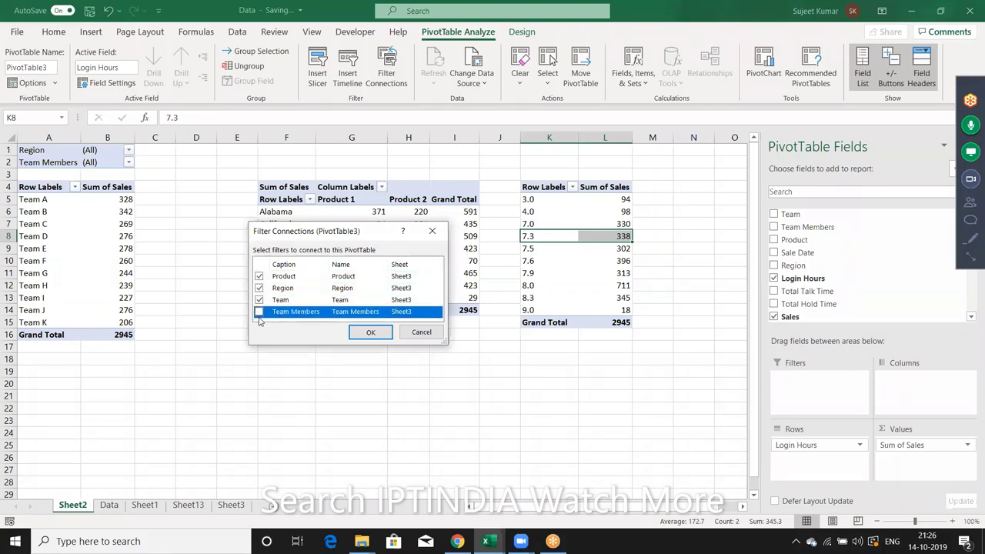
left_click(355, 332)
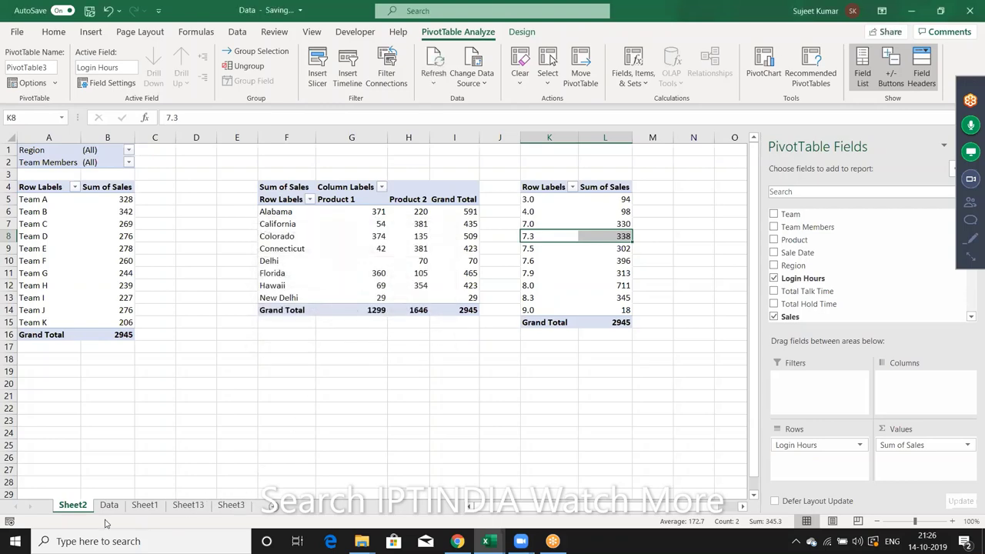
left_click(226, 508)
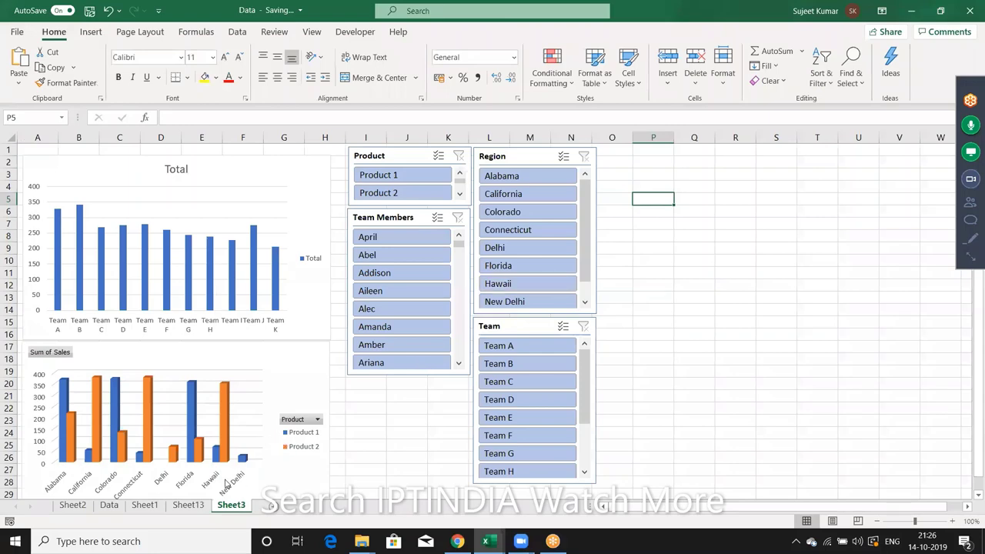
left_click(82, 507)
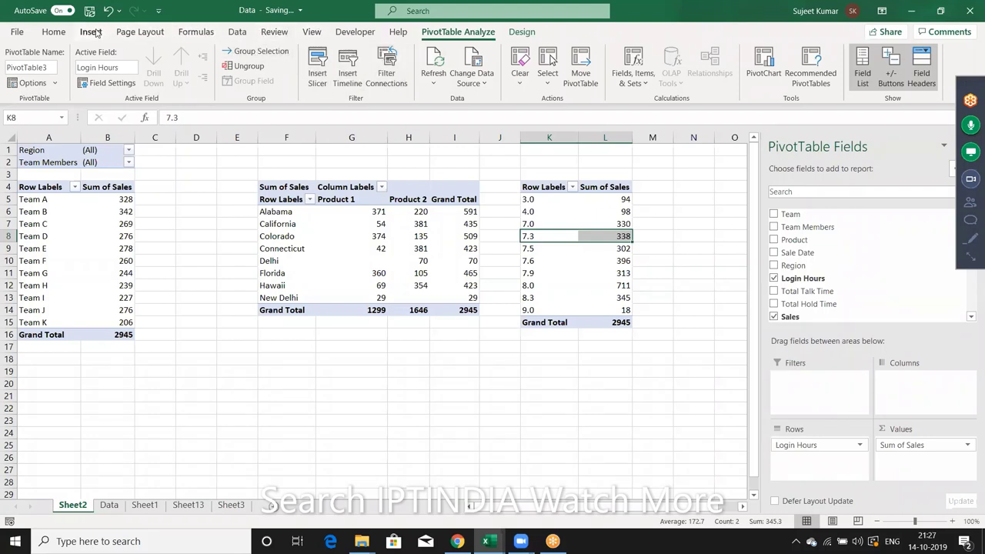
Preview the Login Hours pivot as line, bar, area, scatter, map, stock, surface, radar and treemap charts.
left_click(758, 73)
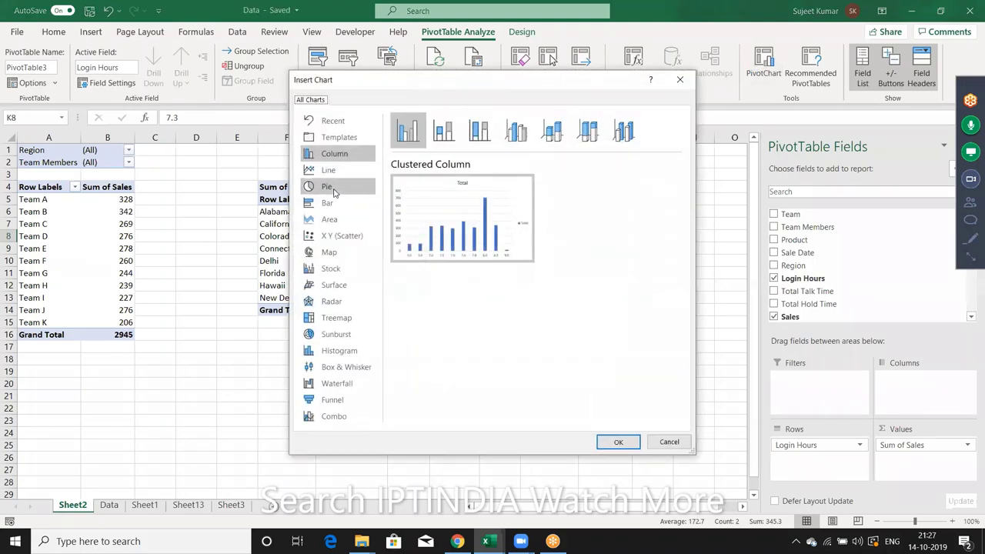
left_click(357, 176)
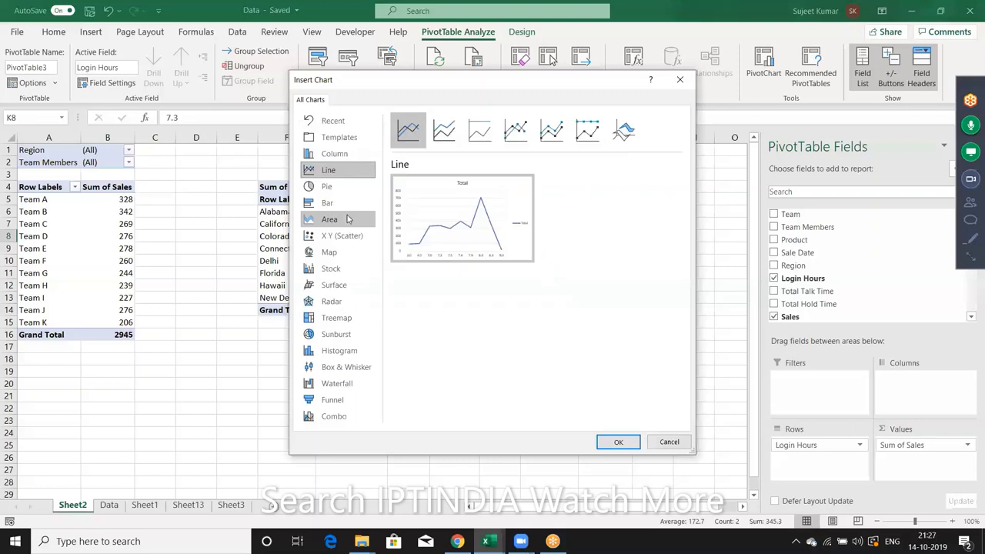
left_click(349, 207)
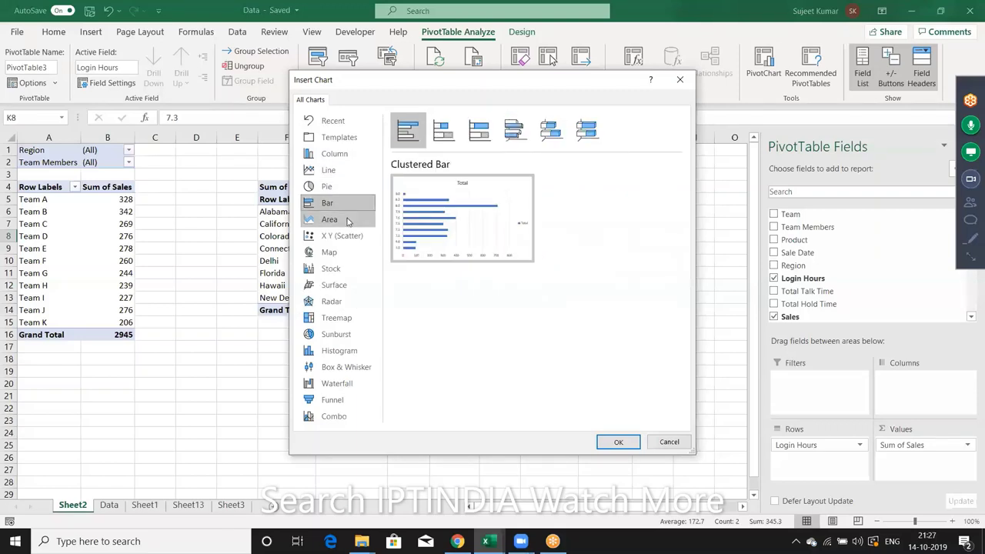
left_click(348, 220)
left_click(346, 235)
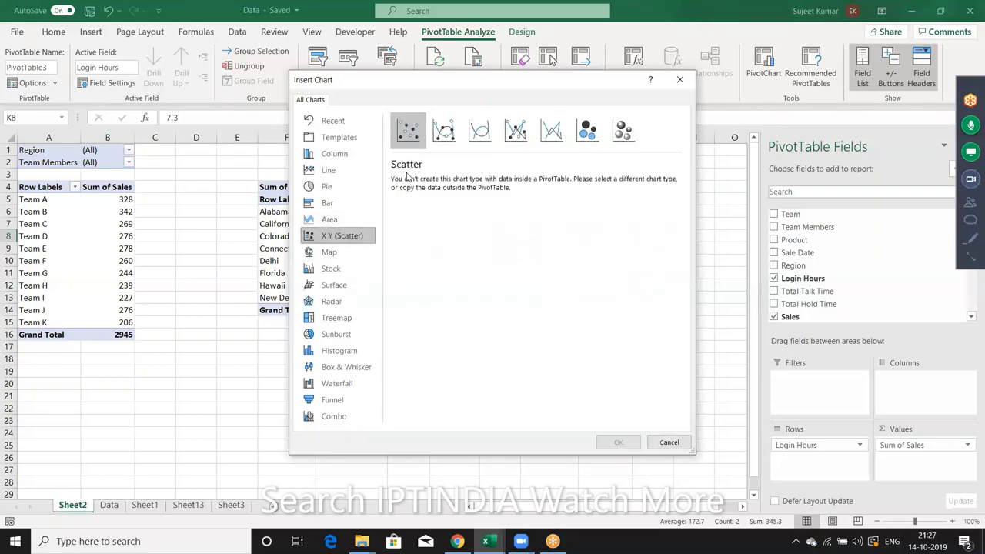
left_click(446, 130)
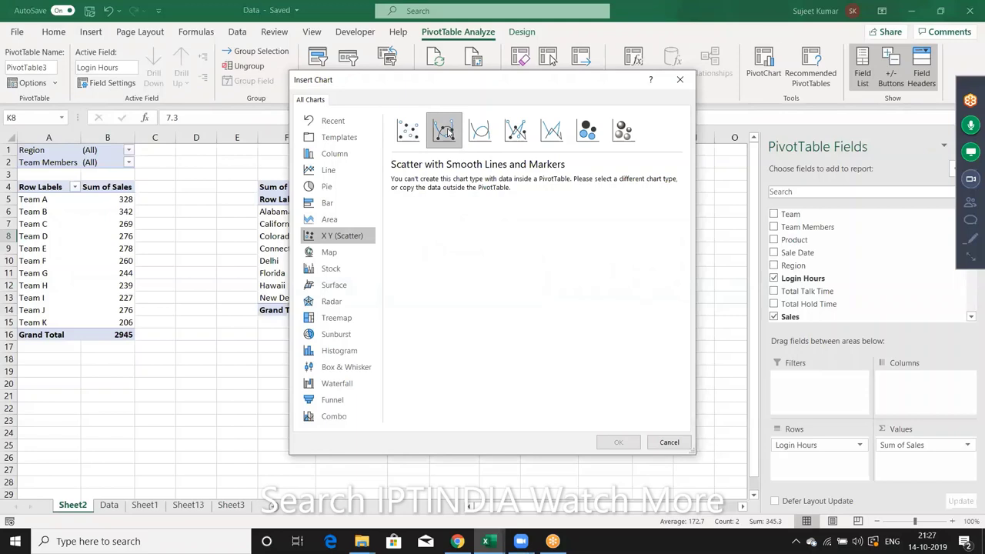
left_click(492, 134)
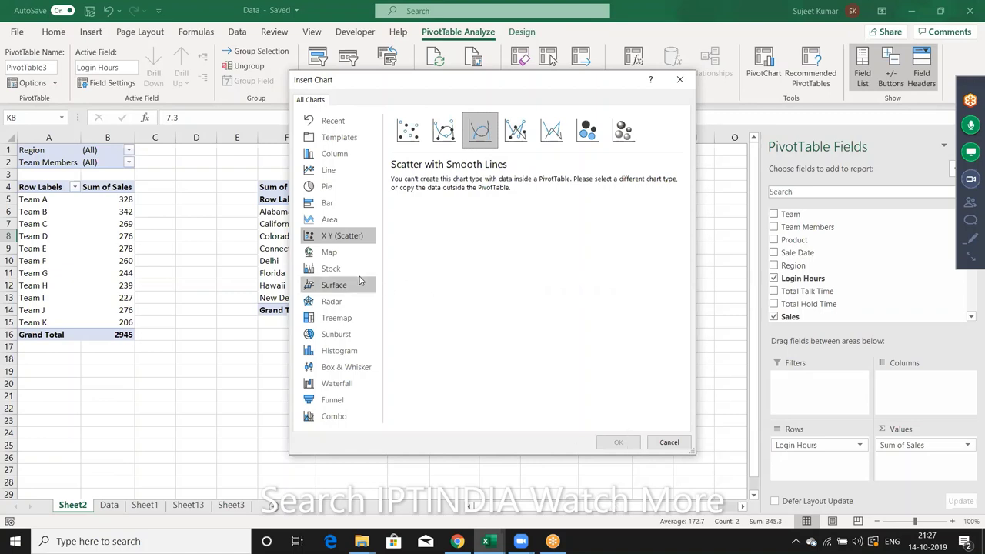
left_click(340, 253)
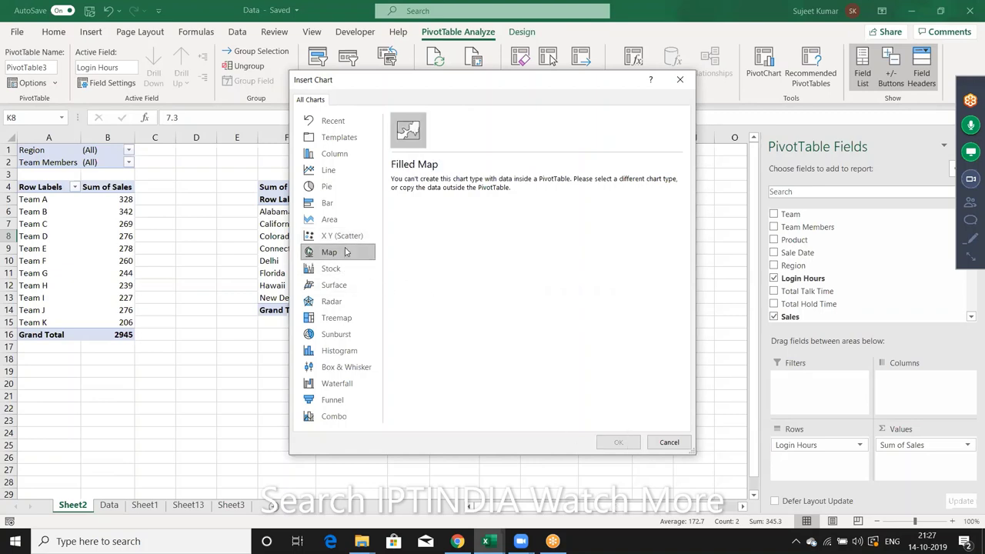
left_click(340, 268)
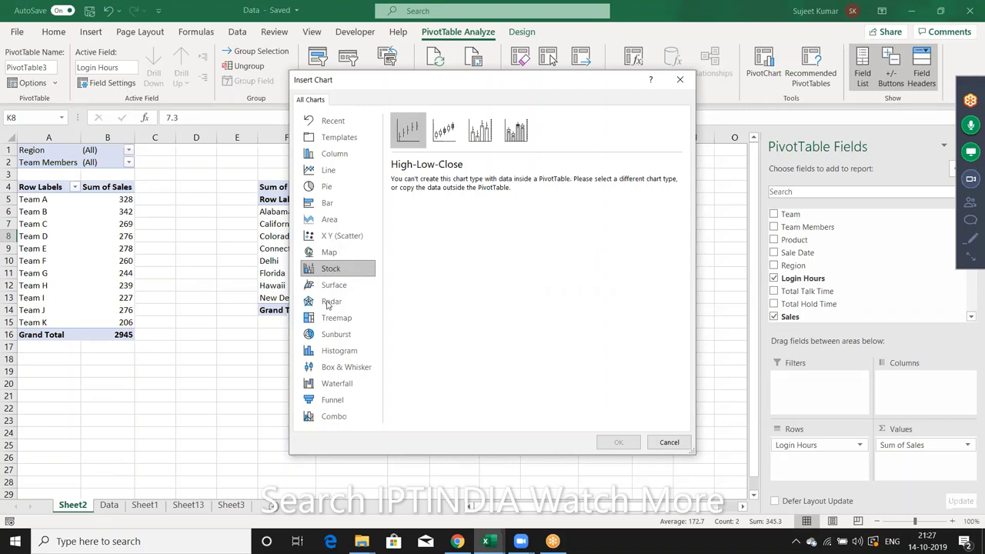
left_click(335, 290)
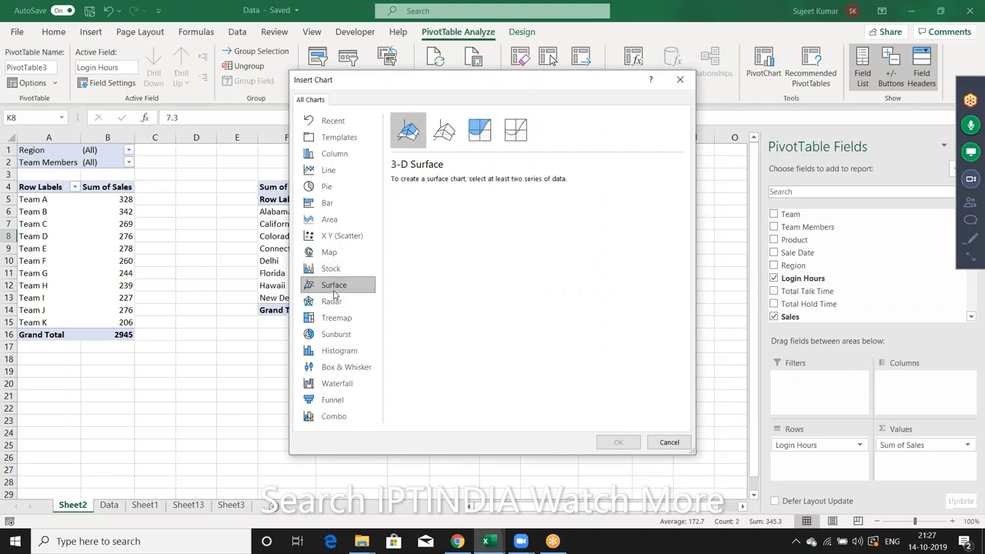
left_click(334, 301)
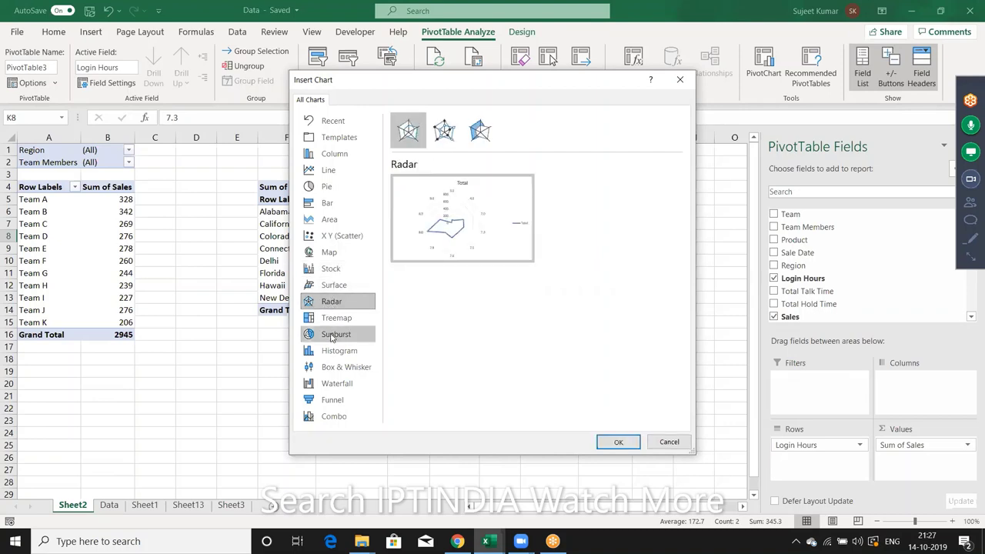
left_click(333, 337)
left_click(333, 324)
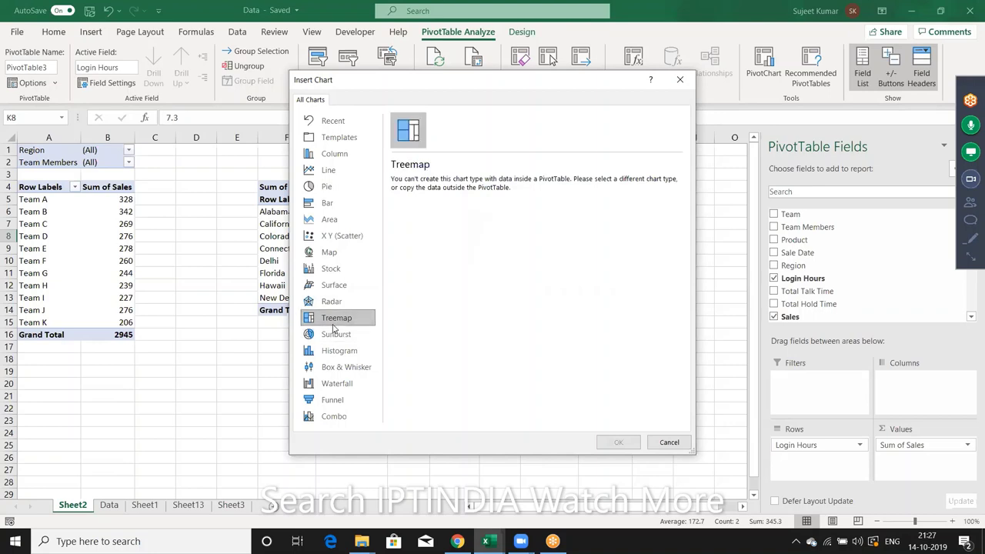
Check histogram, Pareto and waterfall, then insert a Line PivotChart of Sum of Sales by Login Hours.
left_click(333, 354)
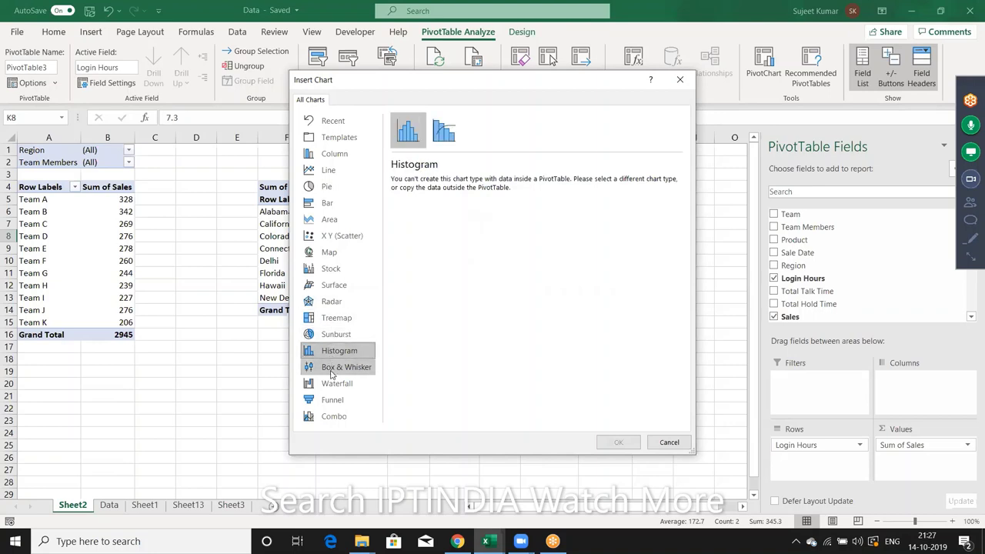
left_click(446, 137)
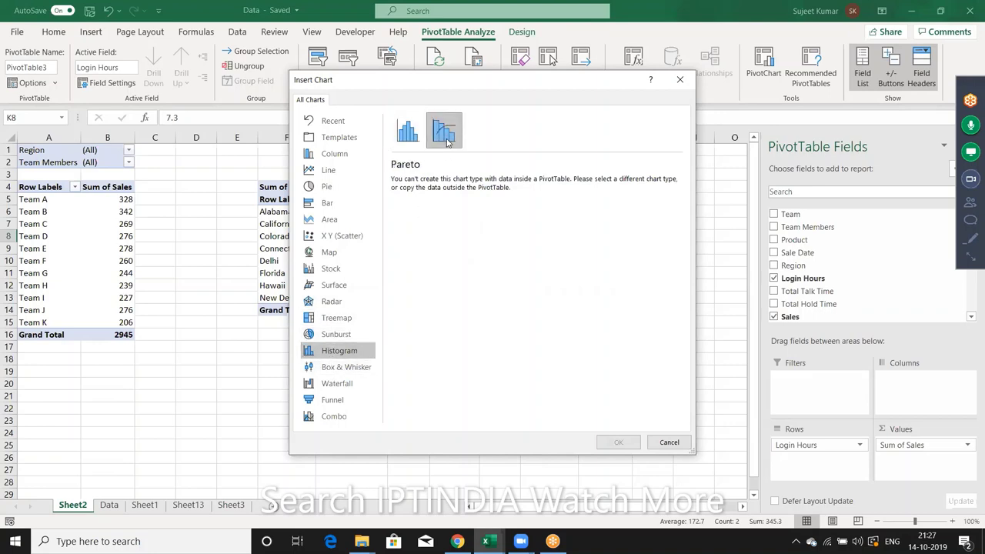
left_click(334, 385)
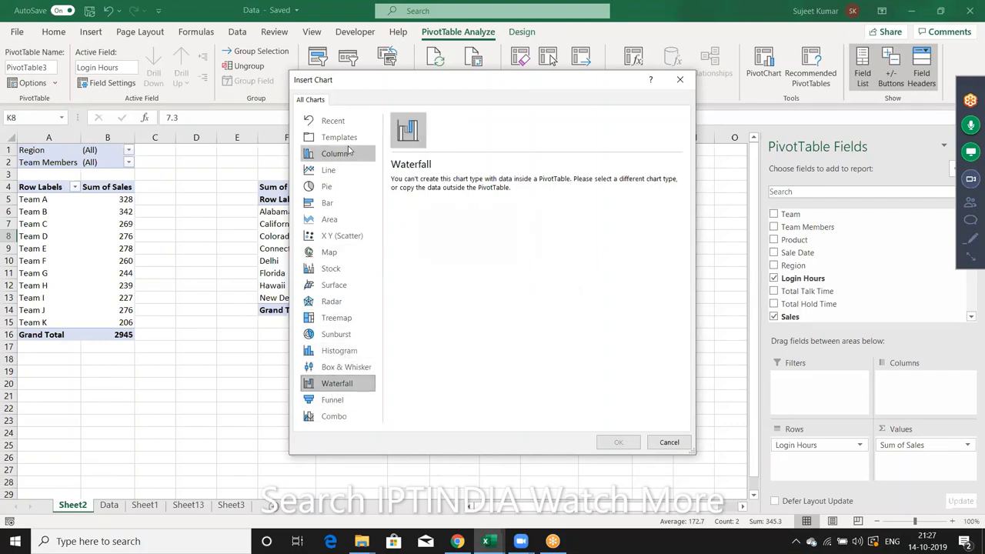
left_click(336, 157)
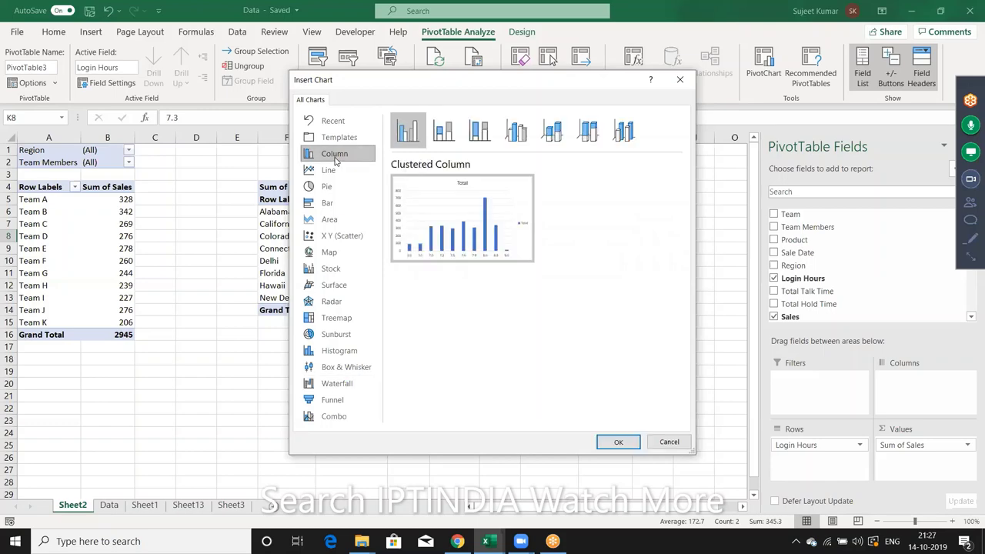
left_click(327, 174)
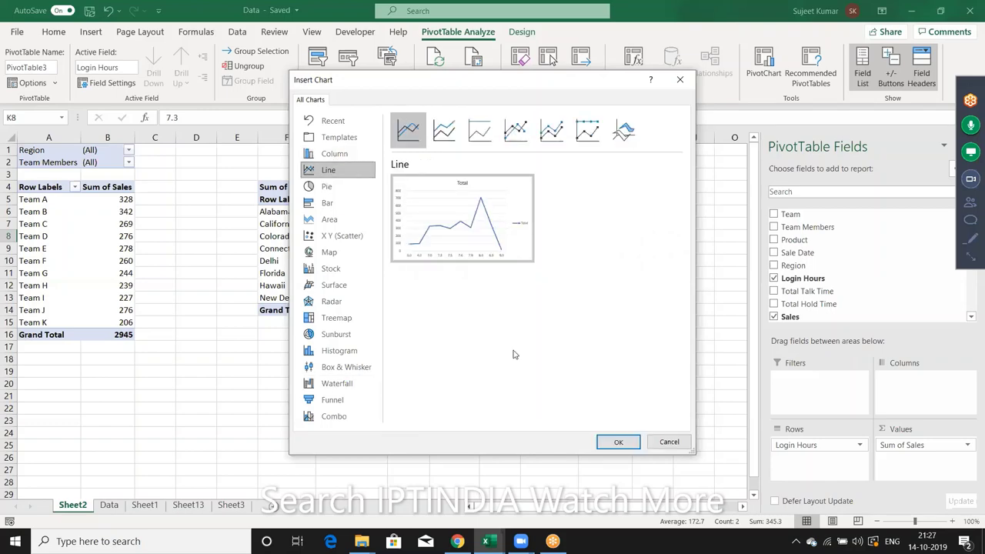
left_click(616, 443)
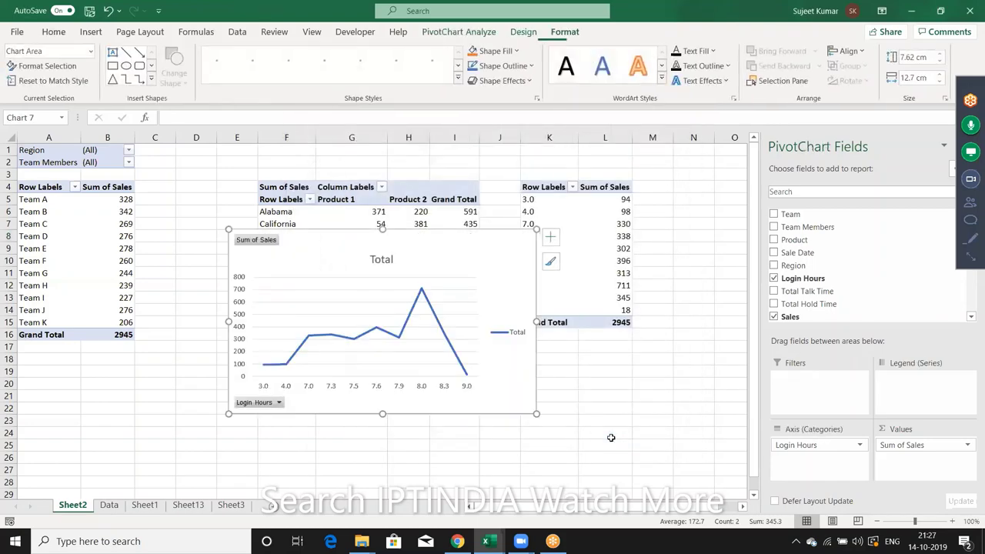
Move the Login Hours line chart from Sheet2 to cell P1 on the Sheet3 dashboard.
key("Delete")
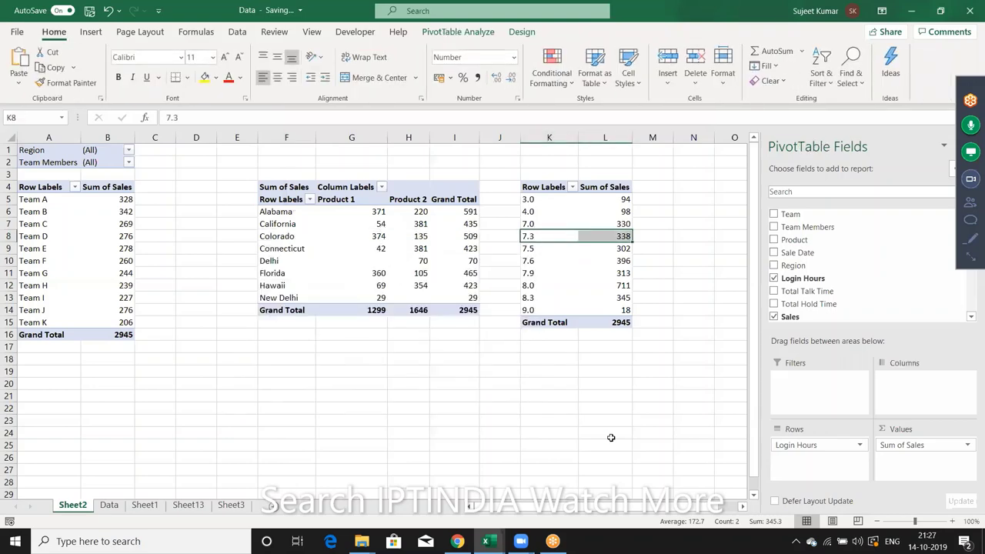
left_click(227, 506)
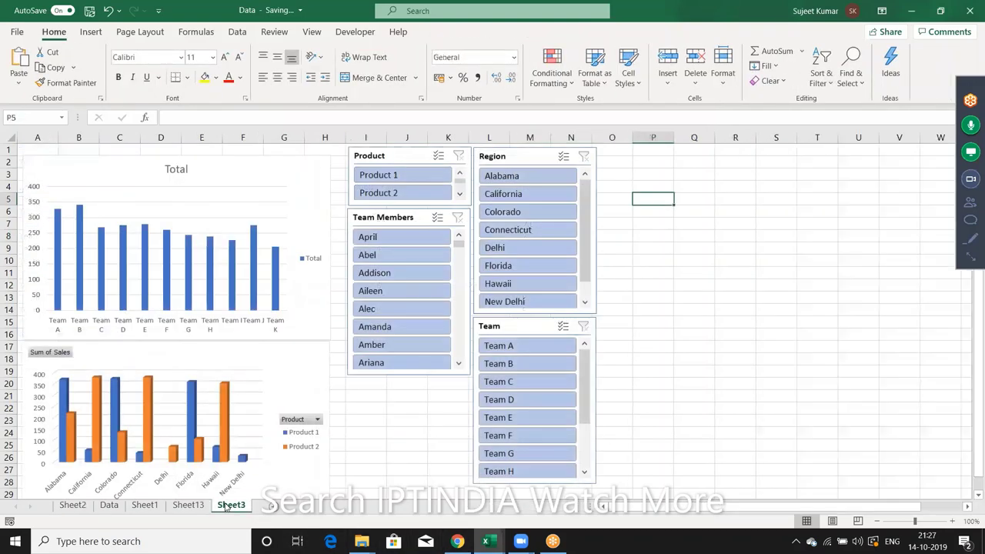
left_click(661, 156)
key("ctrl+v")
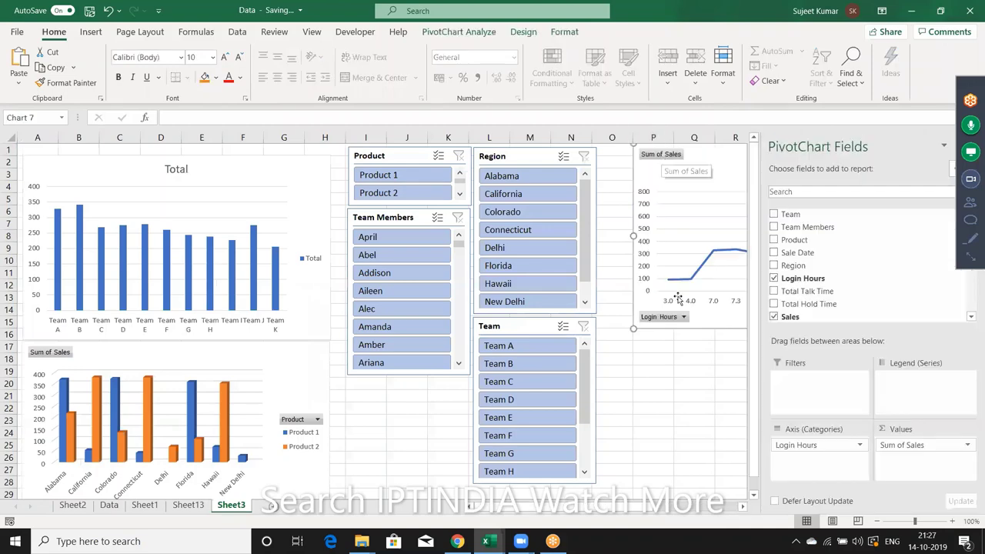
left_click(676, 359)
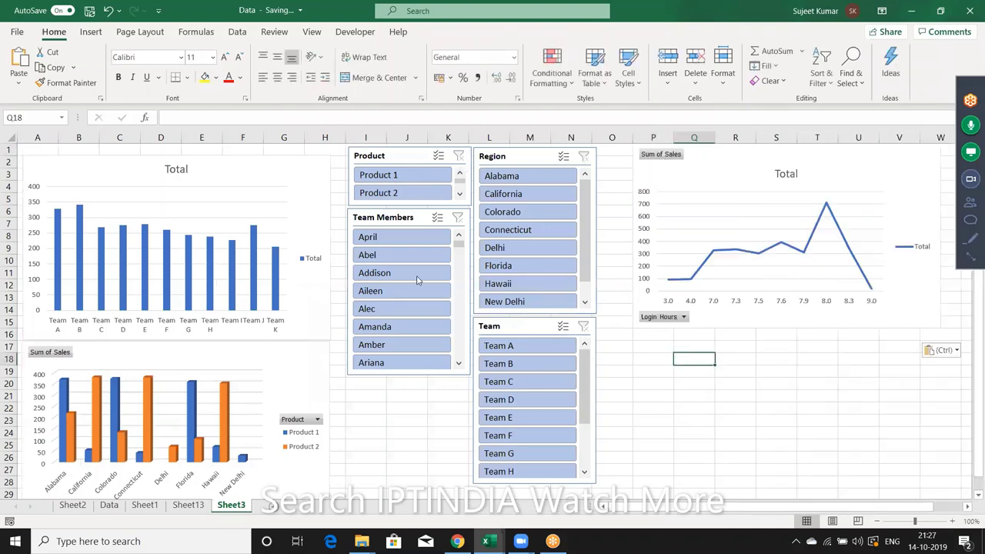
Test the Region slicer with Delhi and Alabama–Connecticut, then reselect every region.
left_click(488, 247)
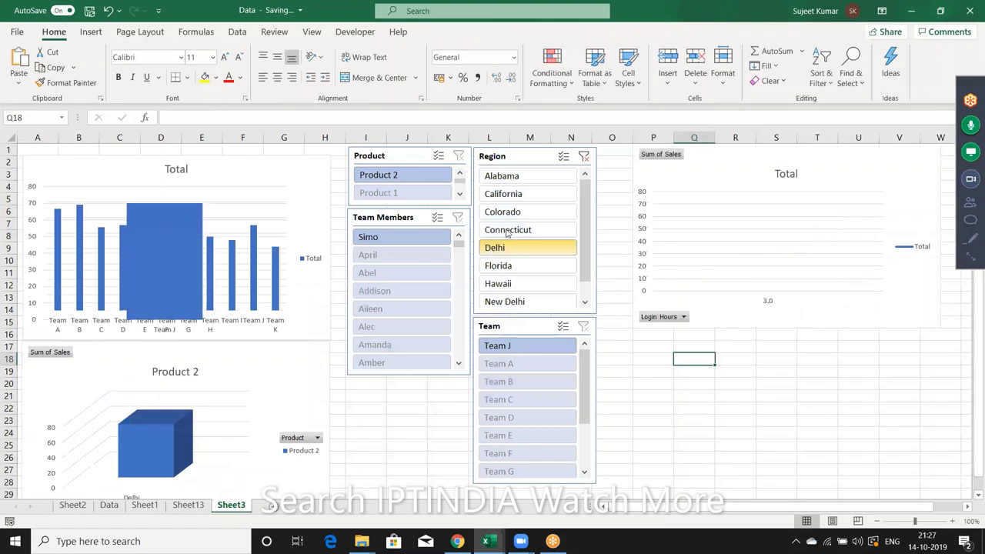
left_click_drag(513, 224, 534, 176)
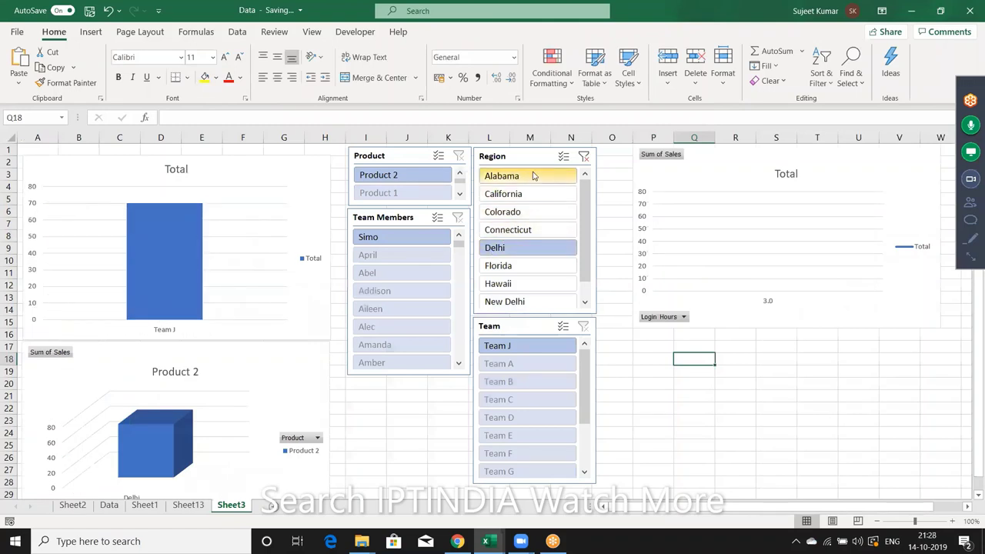
left_click_drag(539, 246, 539, 296)
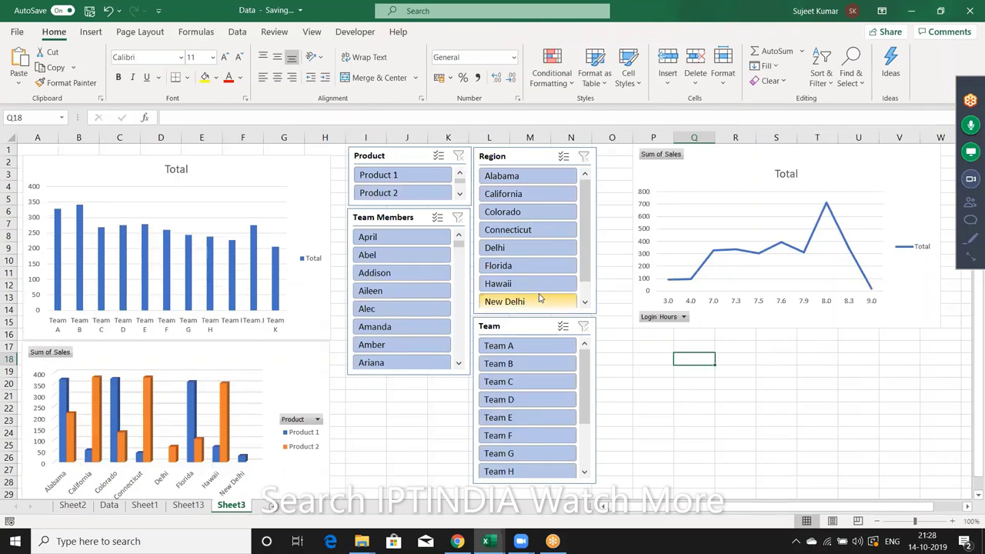
left_click(585, 294)
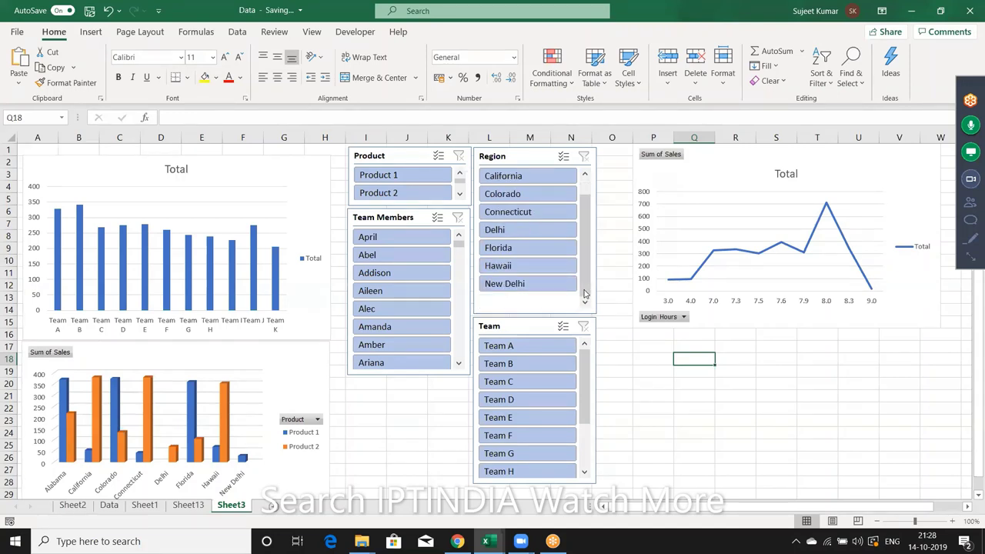
left_click_drag(585, 289, 580, 234)
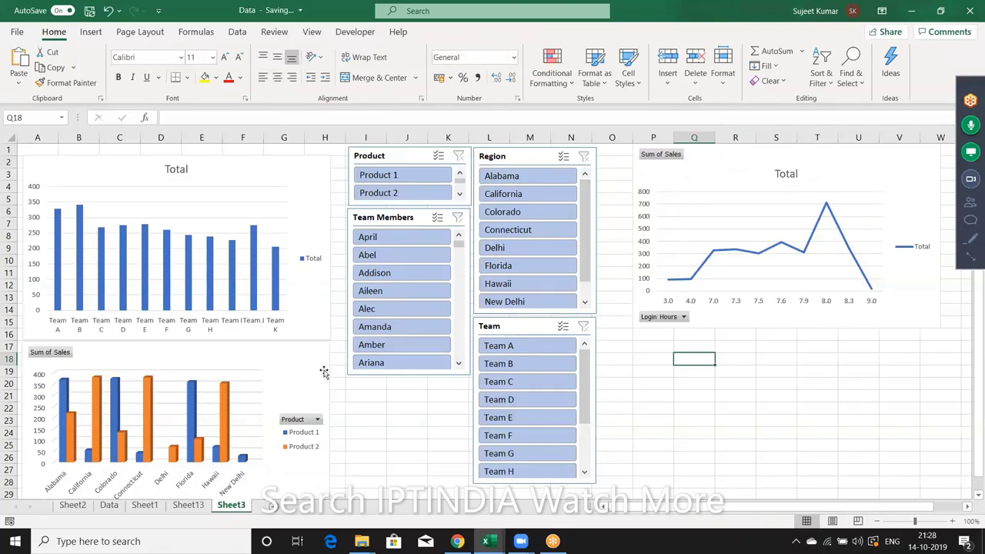
left_click(108, 506)
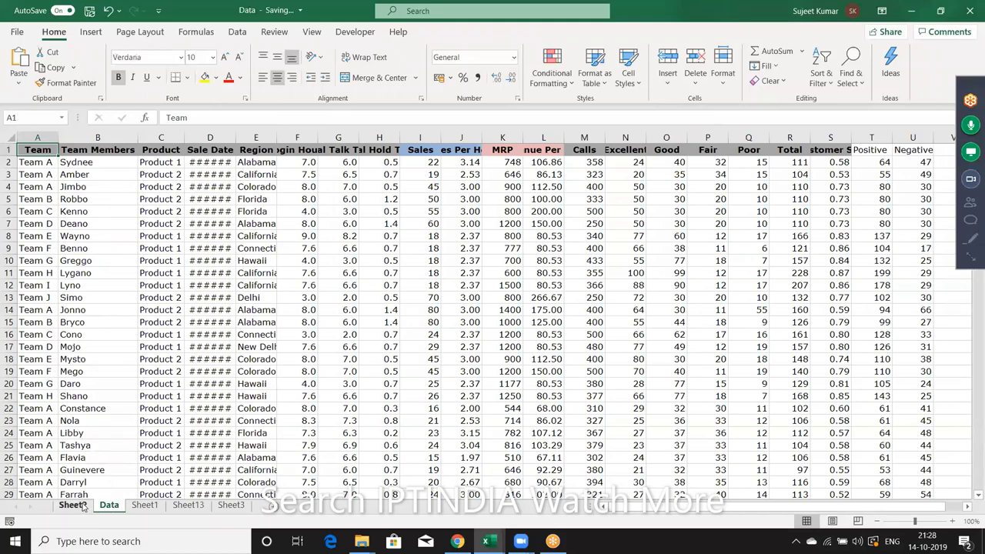
left_click(77, 506)
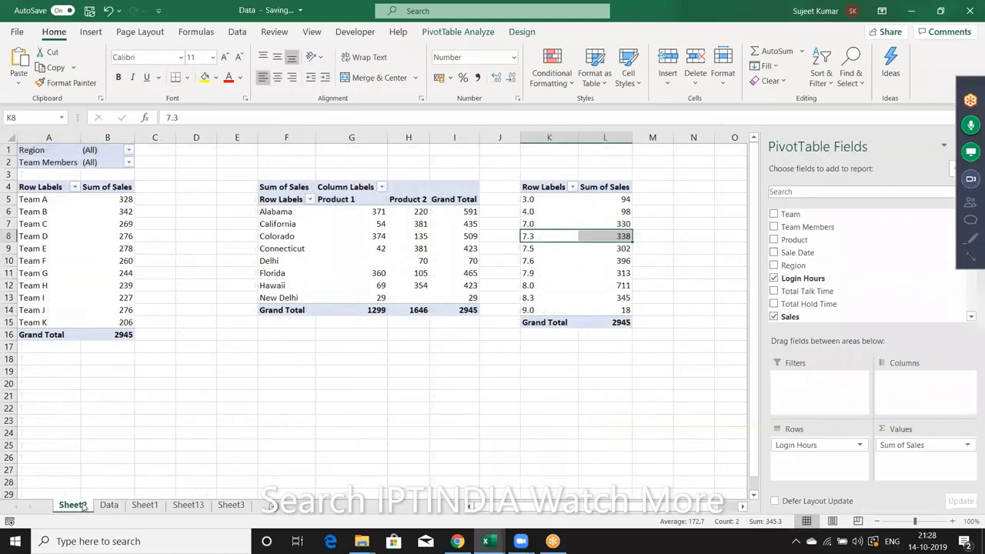
left_click(131, 236)
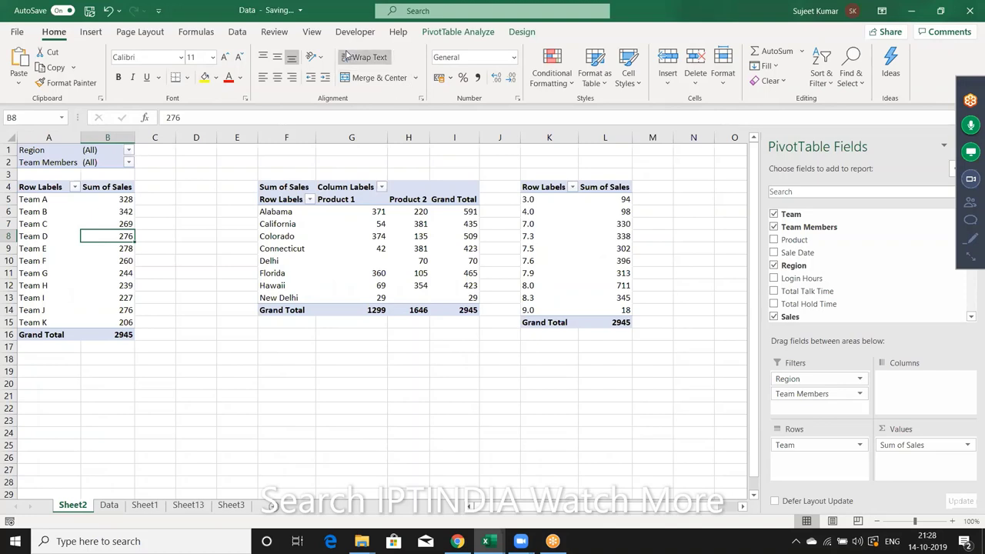
left_click(456, 32)
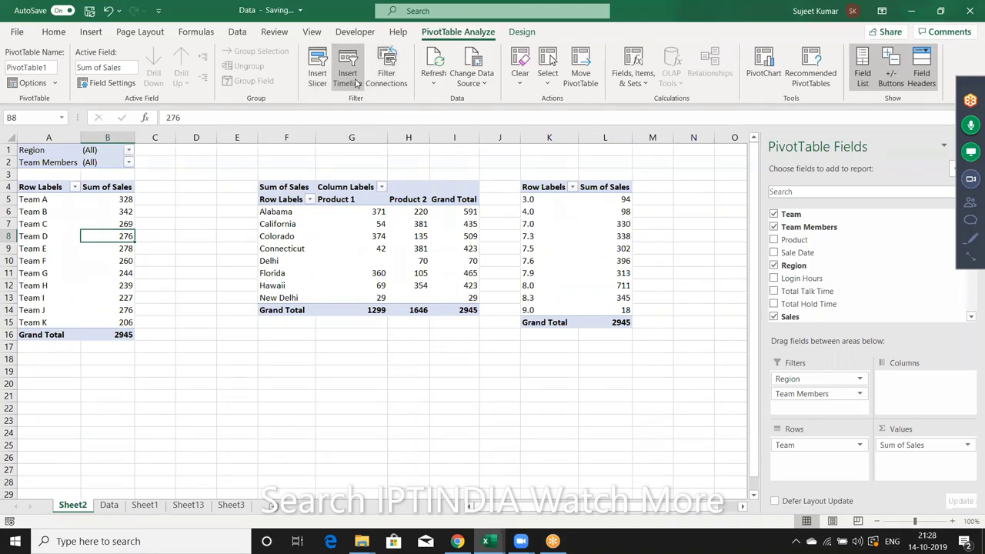
Insert a Sale Date timeline, place it right of the pivot tables, and group it by quarters.
left_click(356, 83)
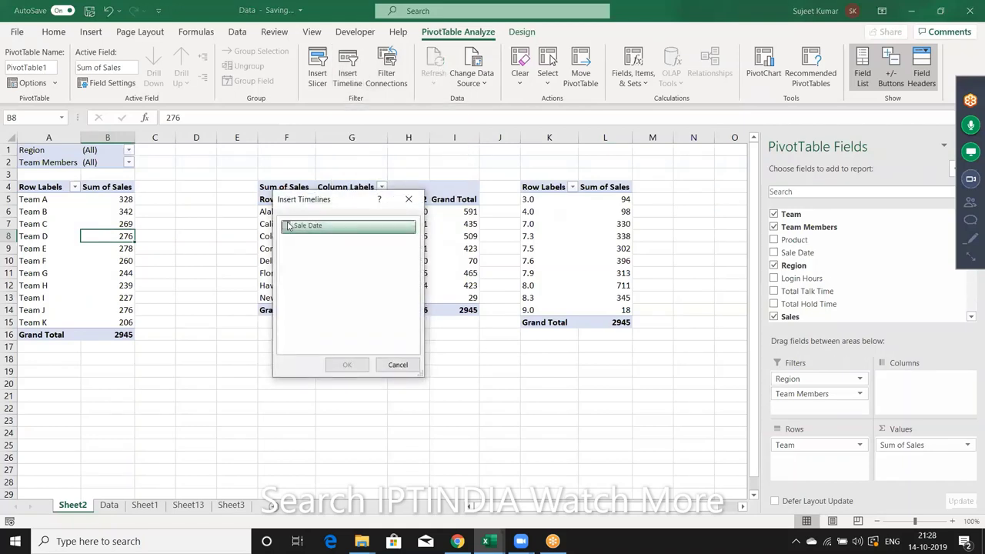
left_click(286, 224)
left_click(345, 367)
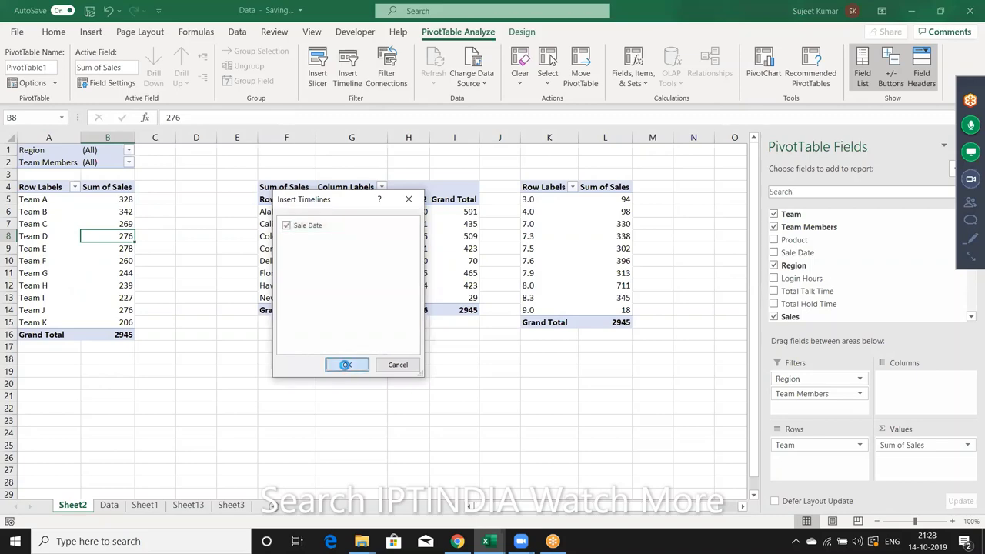
left_click_drag(343, 292, 710, 195)
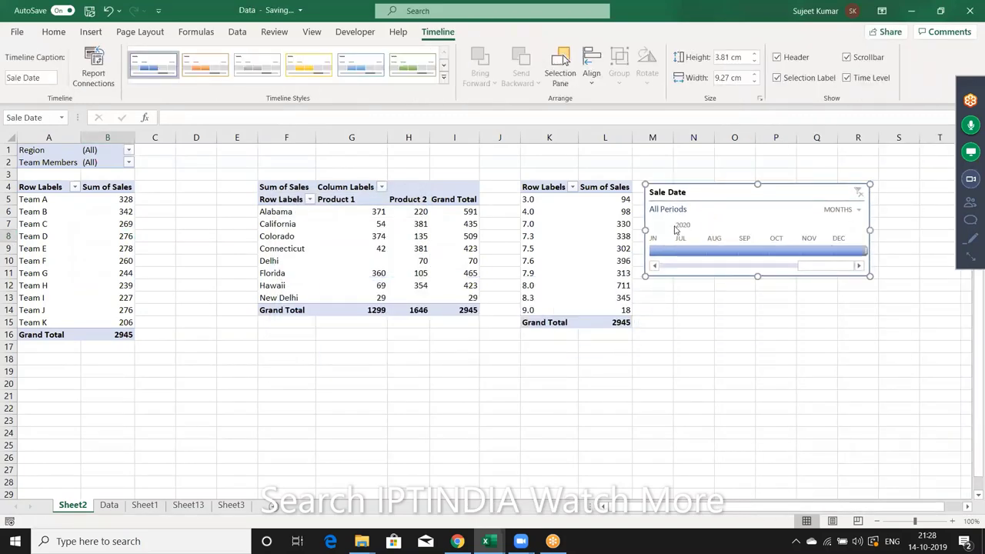
left_click(839, 211)
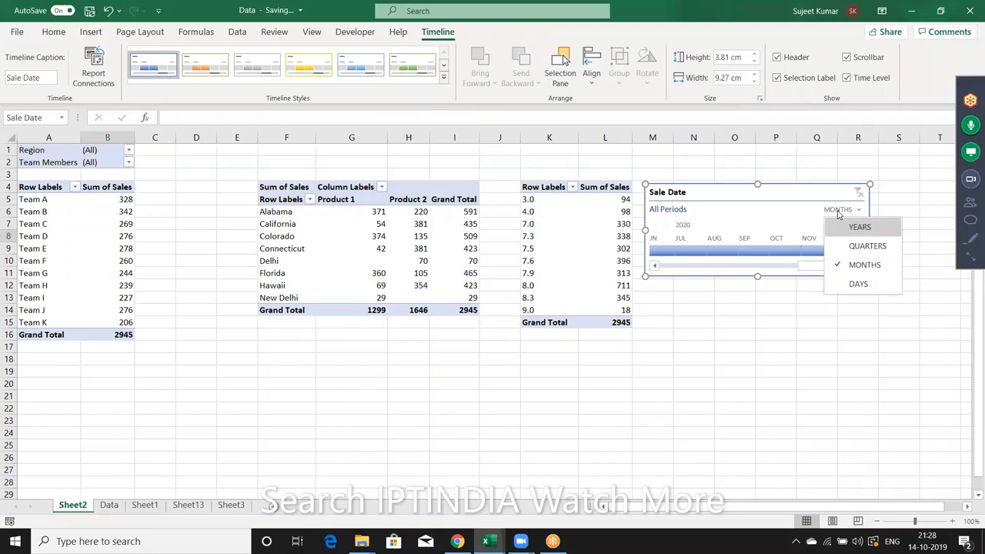
left_click(850, 246)
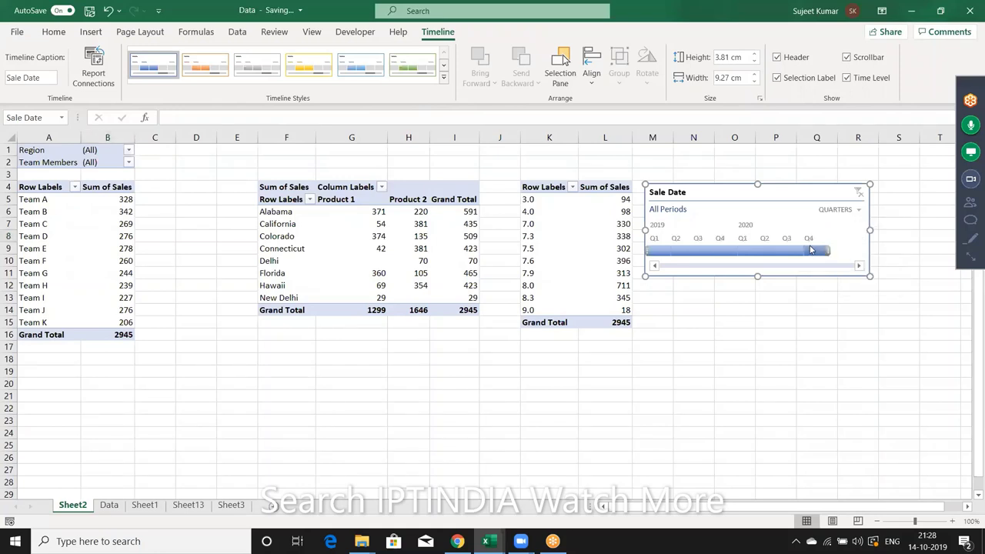
Link the Sale Date timeline to the Product by Region and Login Hours pivot tables via Filter Connections.
left_click(380, 237)
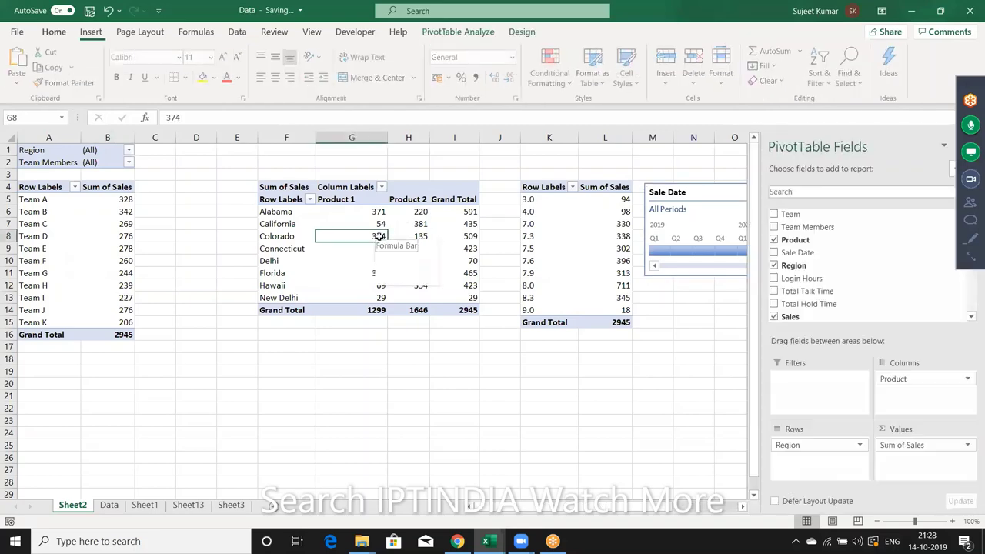
left_click(472, 35)
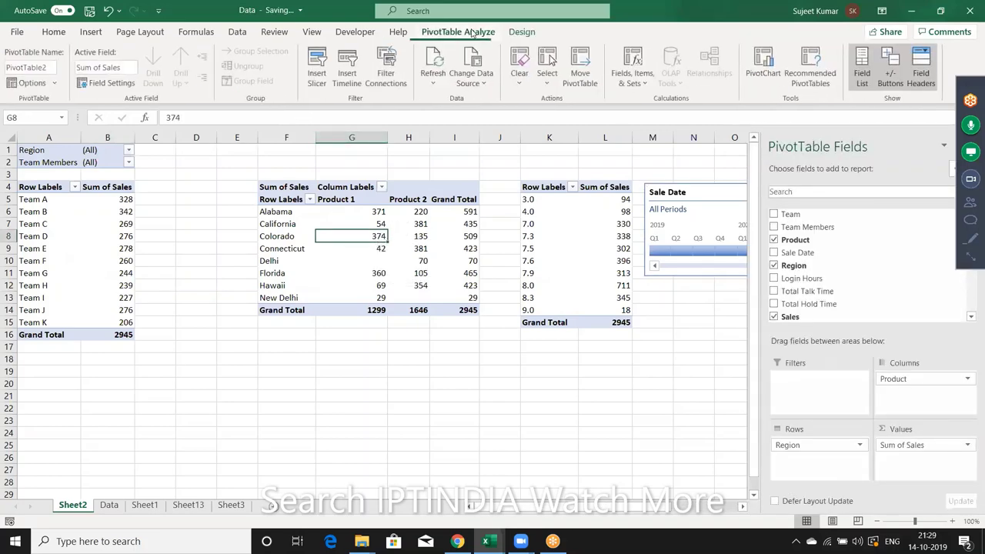
left_click(385, 68)
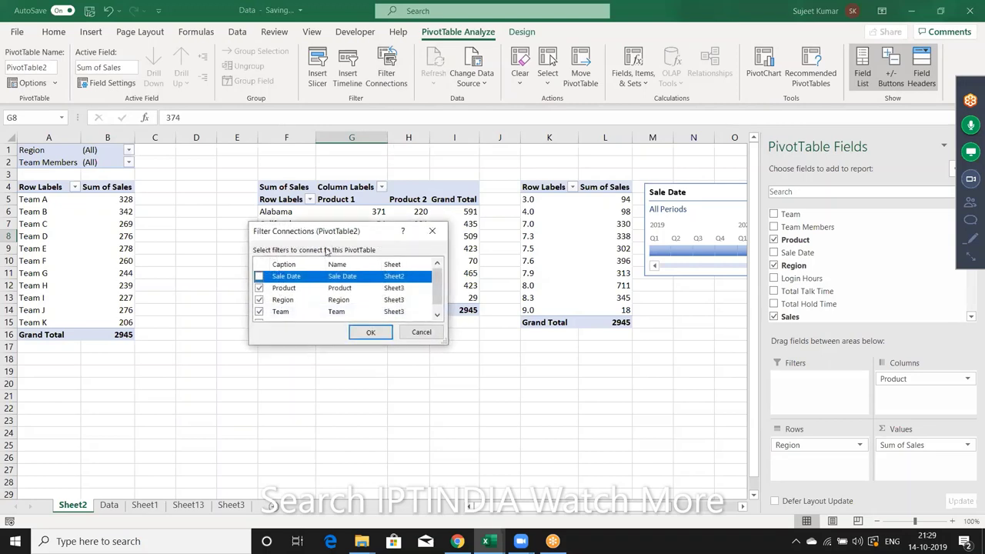
left_click(259, 277)
left_click(368, 332)
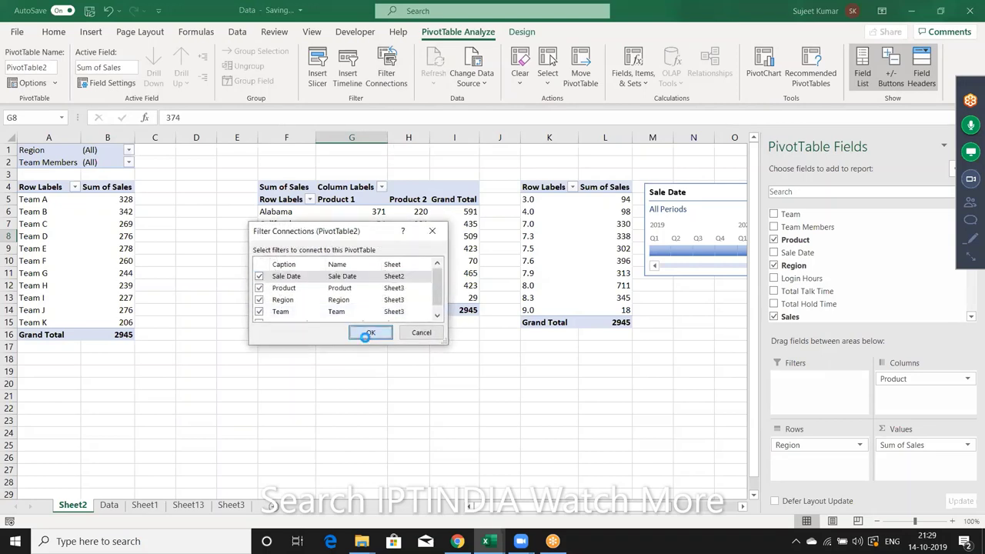
left_click(390, 77)
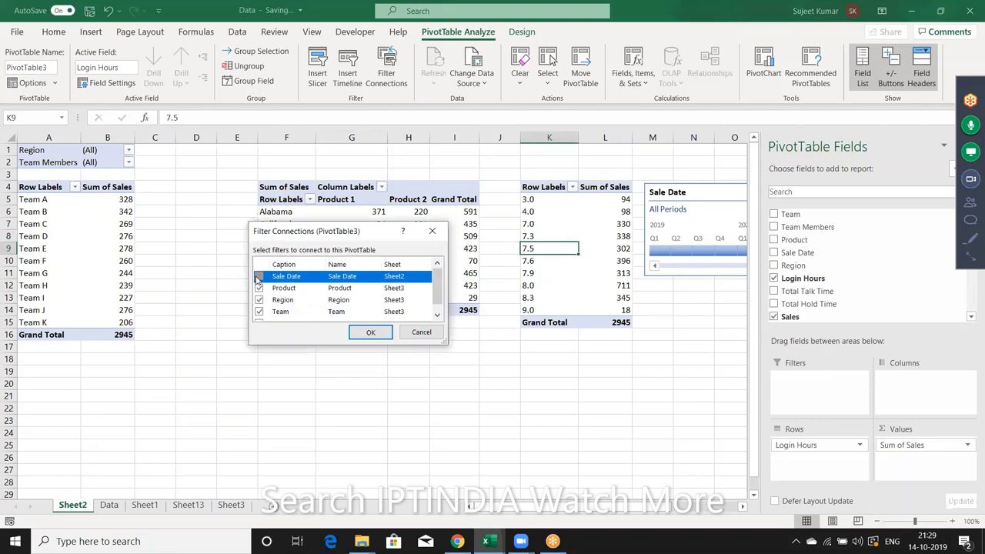
left_click(258, 277)
left_click(372, 334)
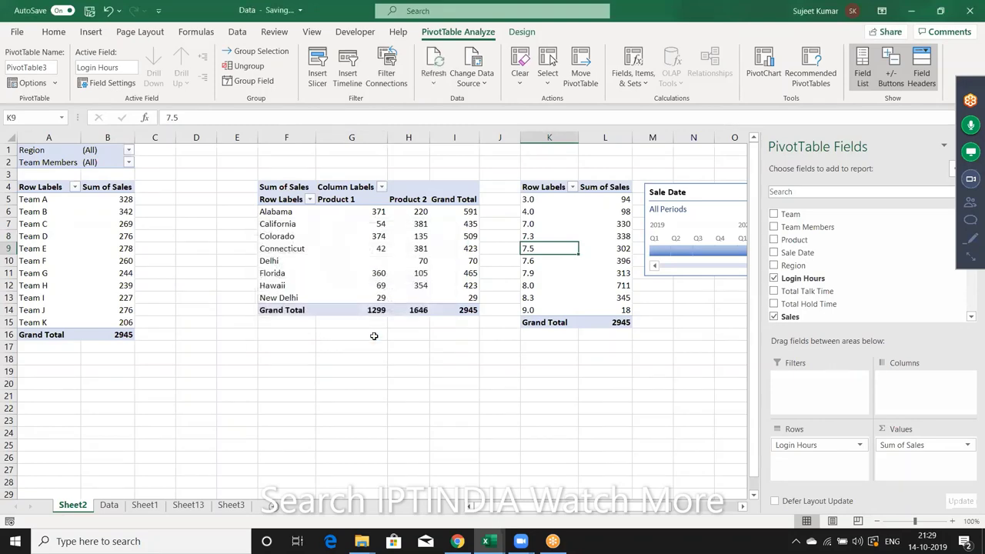
left_click(680, 196)
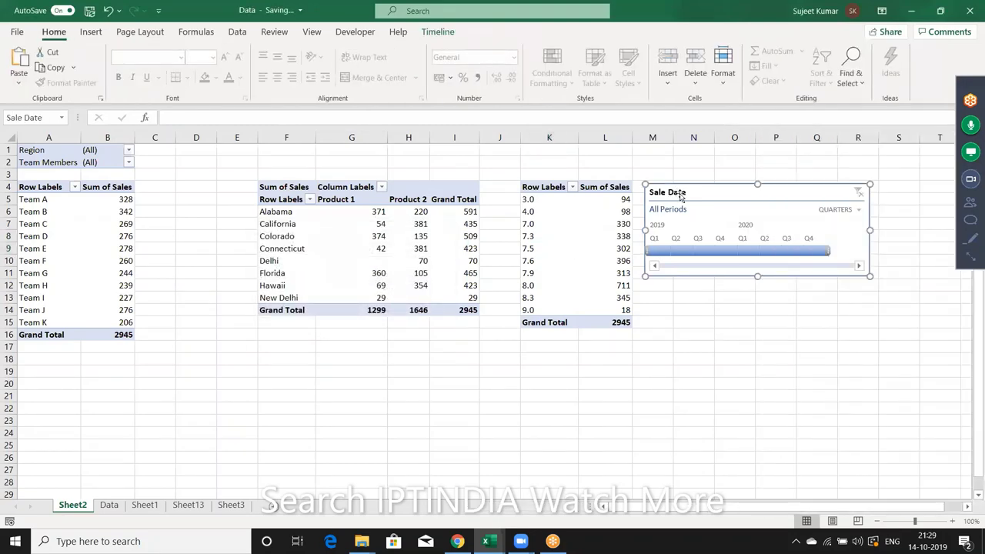
Cut the Sale Date timeline and paste it at P17 on Sheet3, below the line chart.
key("Delete")
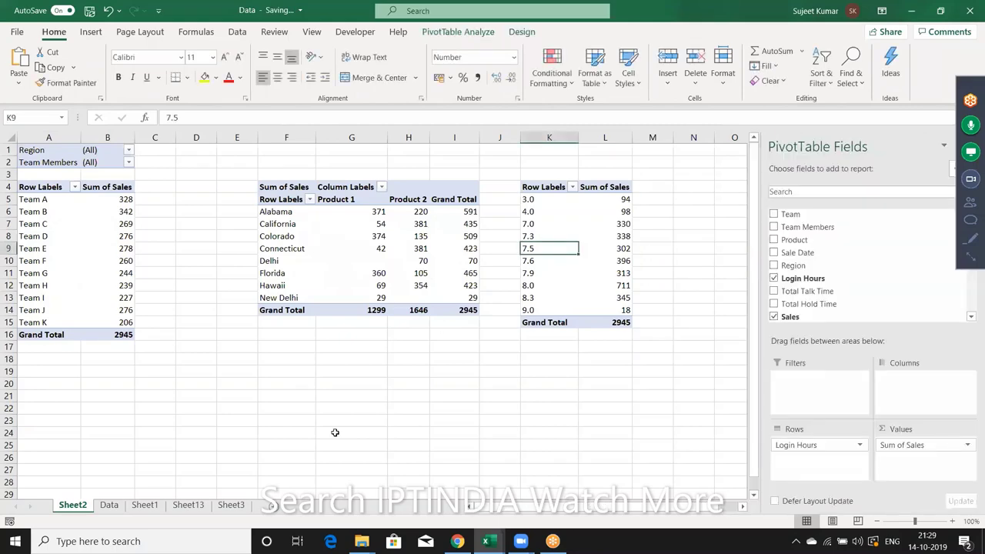
left_click(235, 505)
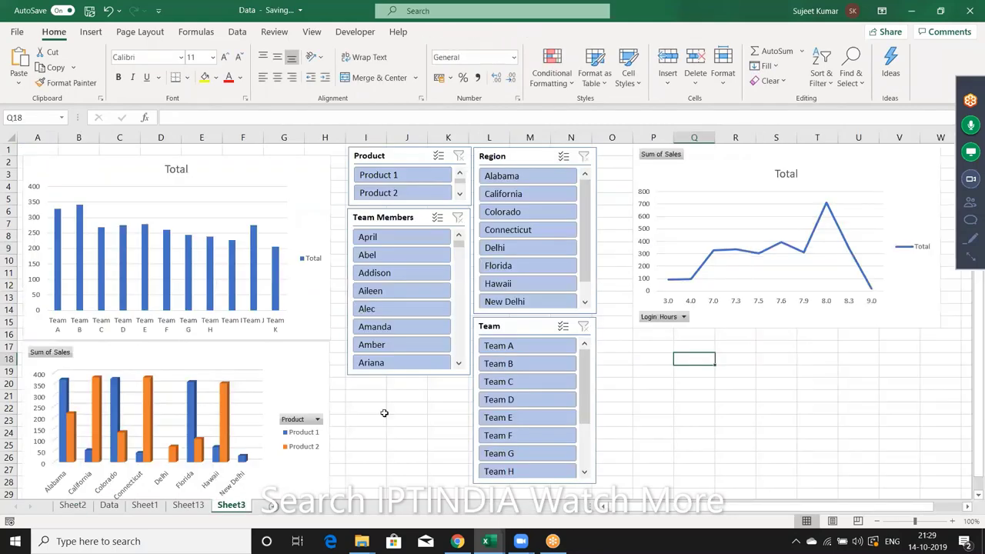
left_click(647, 351)
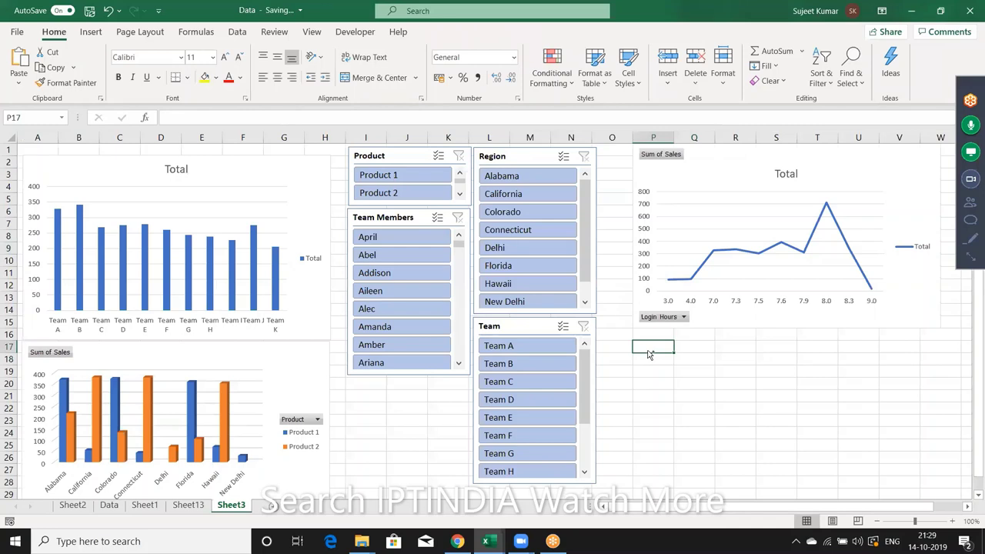
key("ctrl+v")
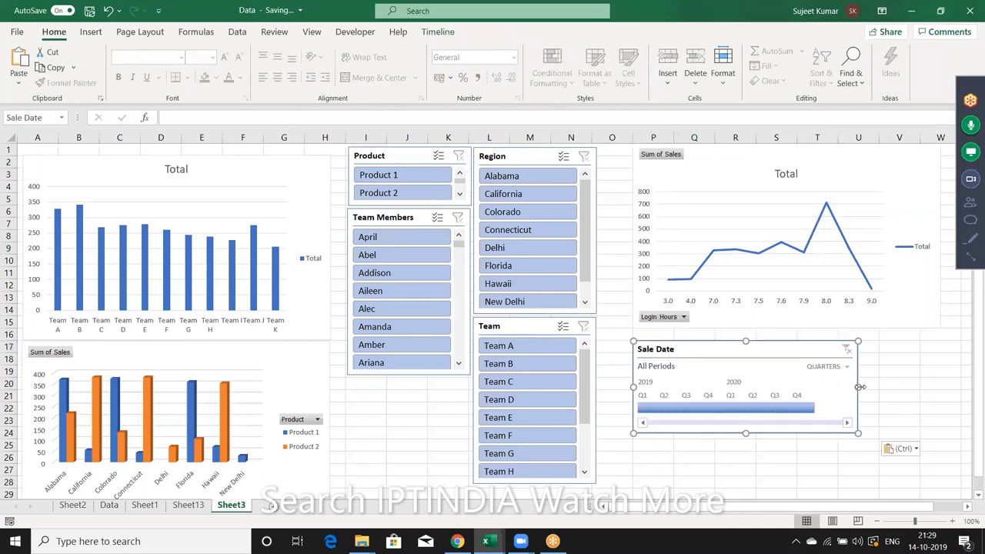
Widen the timeline and select Q1 through Q3 2020 to filter the dashboard charts.
left_click_drag(916, 378, 940, 383)
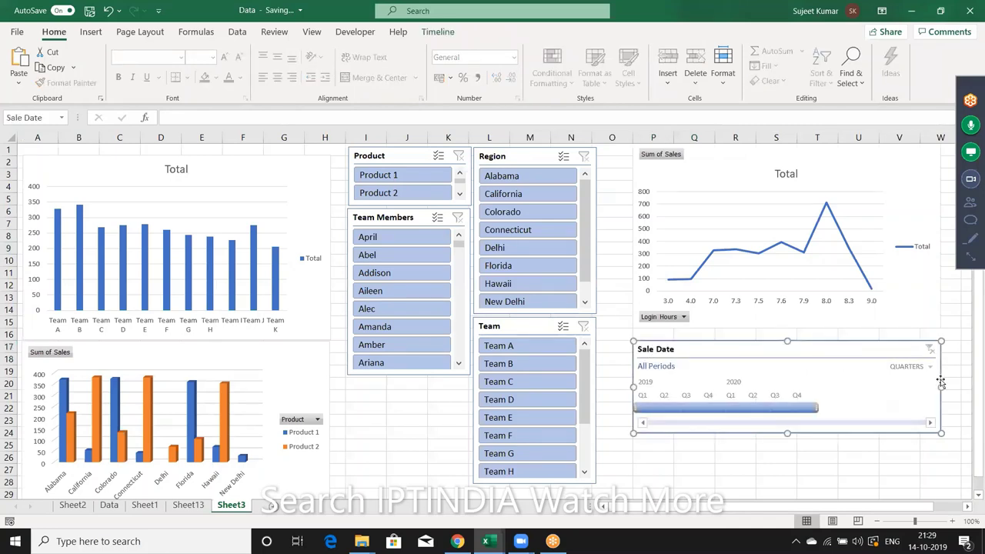
left_click(781, 408)
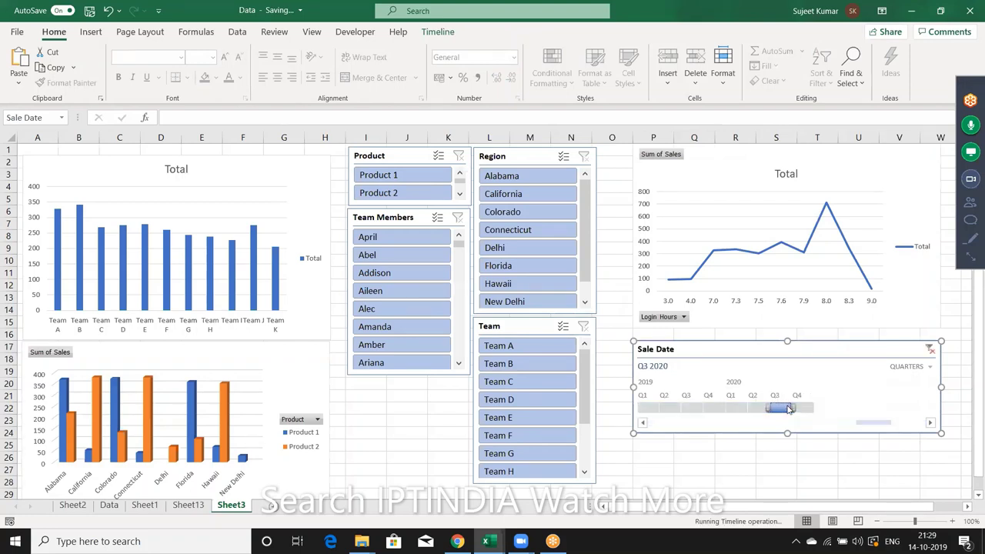
left_click_drag(733, 409, 788, 413)
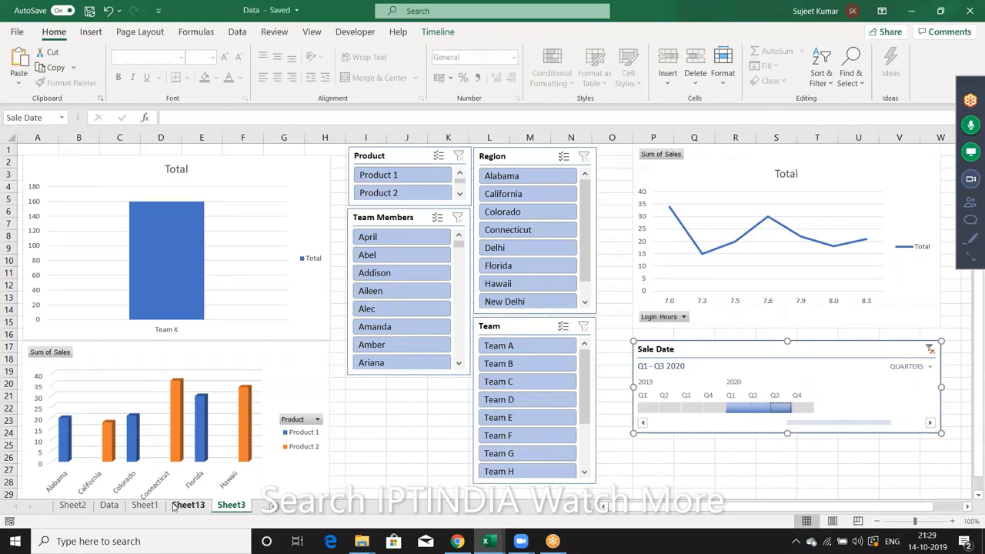
Return to Sheet2 and refresh the Team pivot table, which now totals 160.
left_click(109, 504)
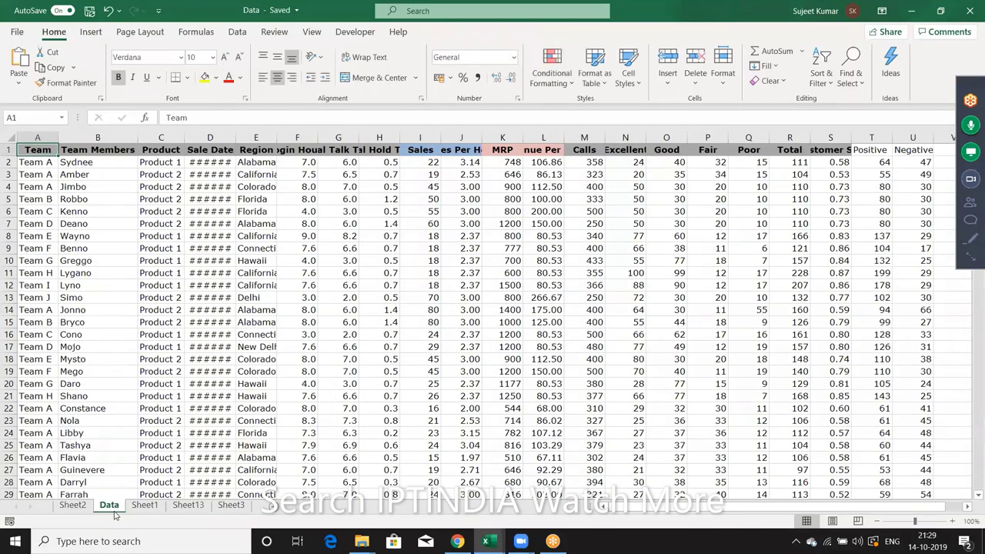
left_click(73, 504)
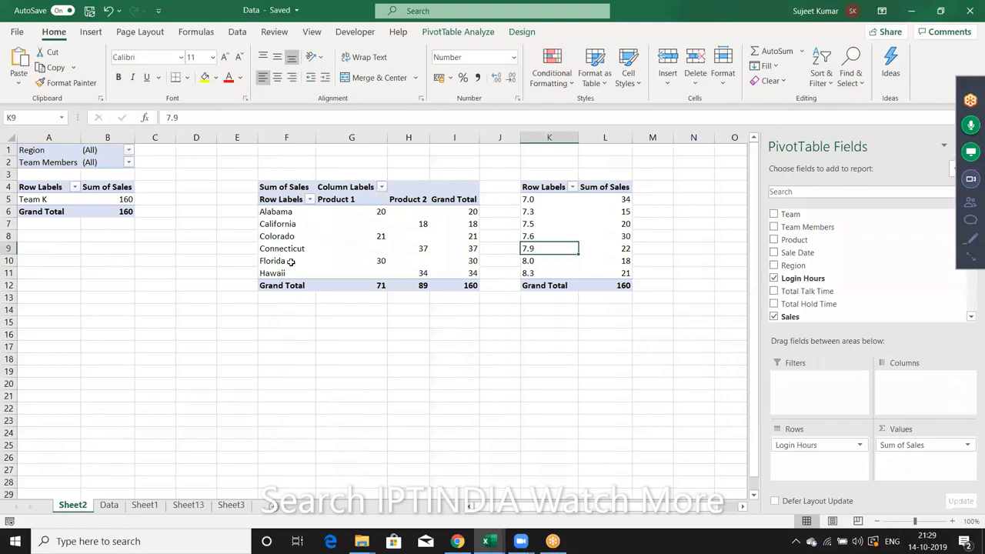
right_click(102, 200)
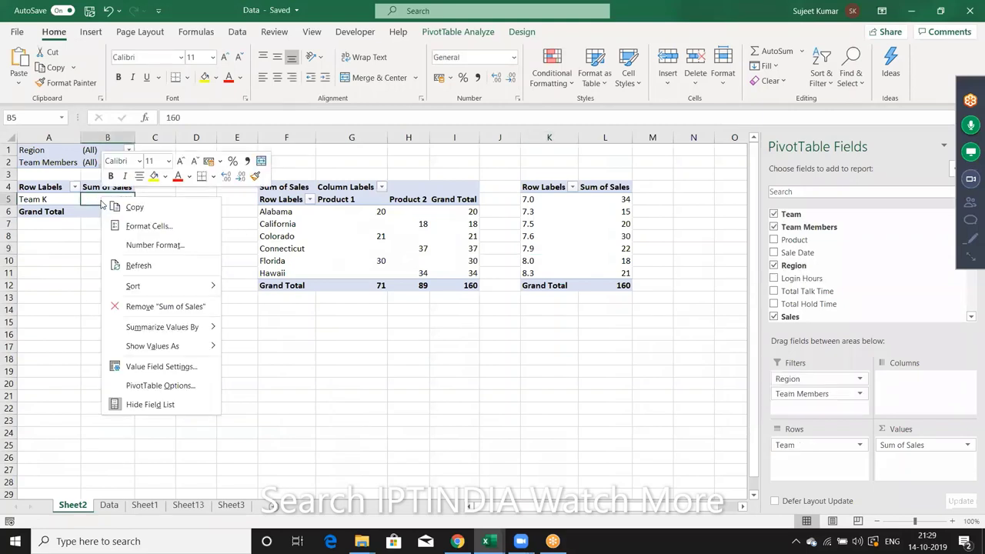
left_click(132, 266)
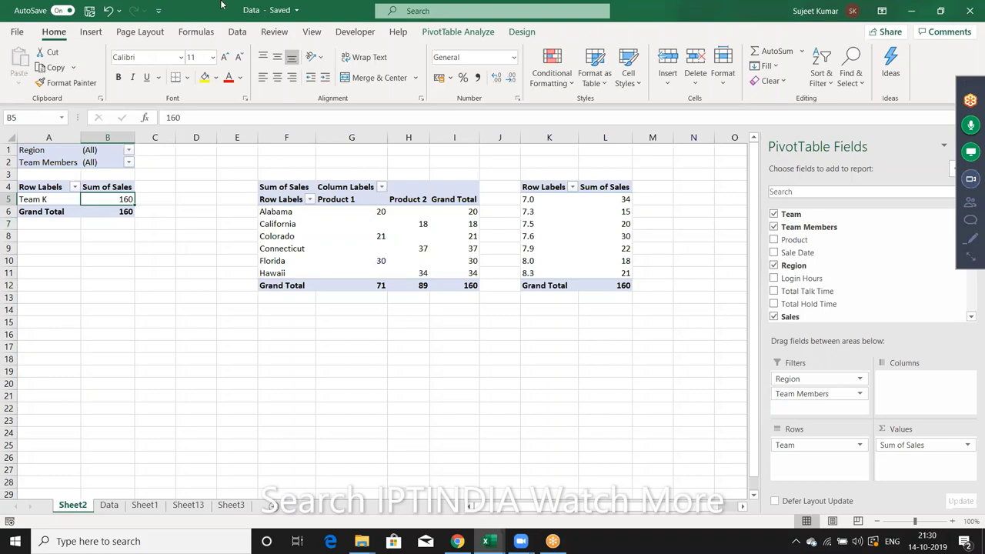
left_click(239, 34)
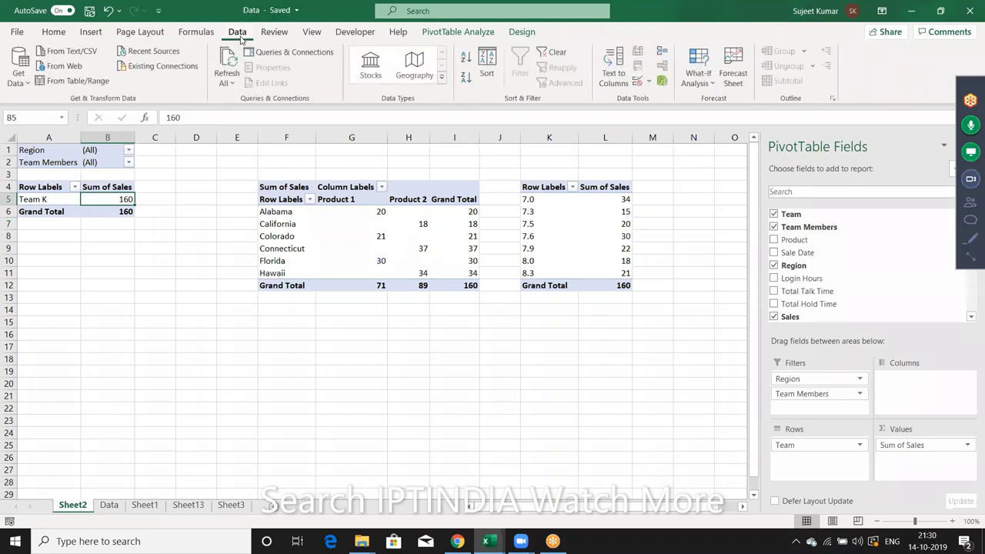
left_click(260, 52)
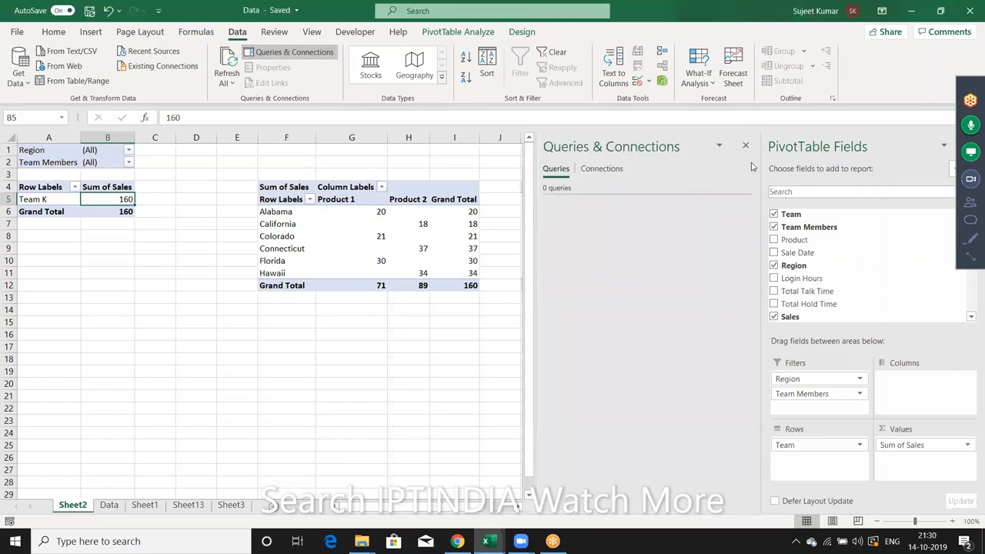
left_click(745, 145)
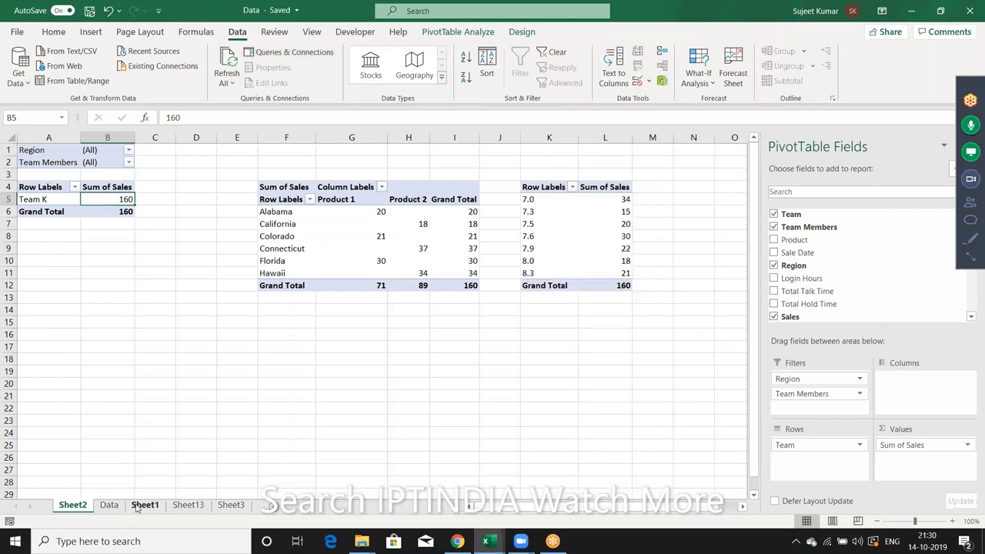
left_click(137, 505)
Select the Data sheet's A1:U132 range and convert it into a table with headers.
left_click(121, 506)
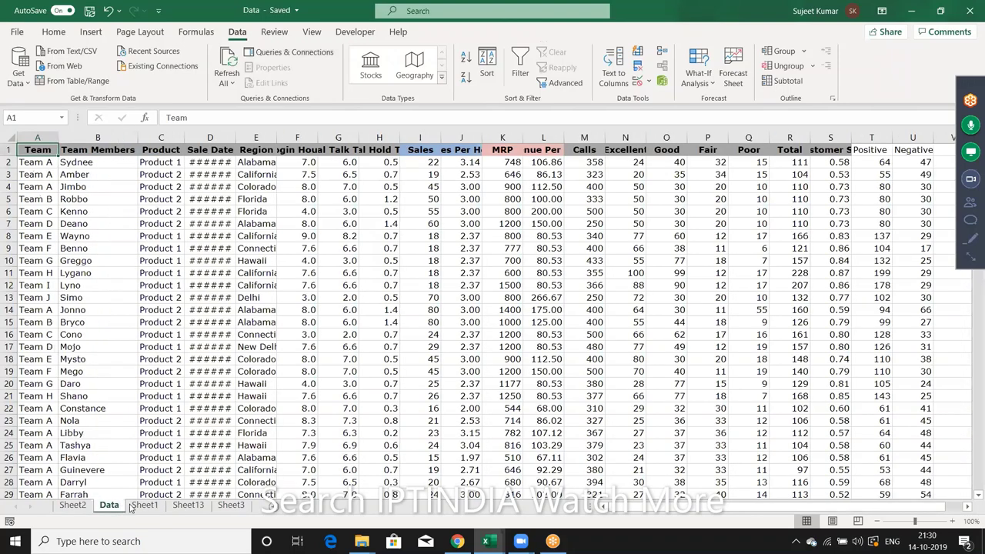
left_click(140, 506)
left_click(121, 506)
key("ctrl+shift+Right")
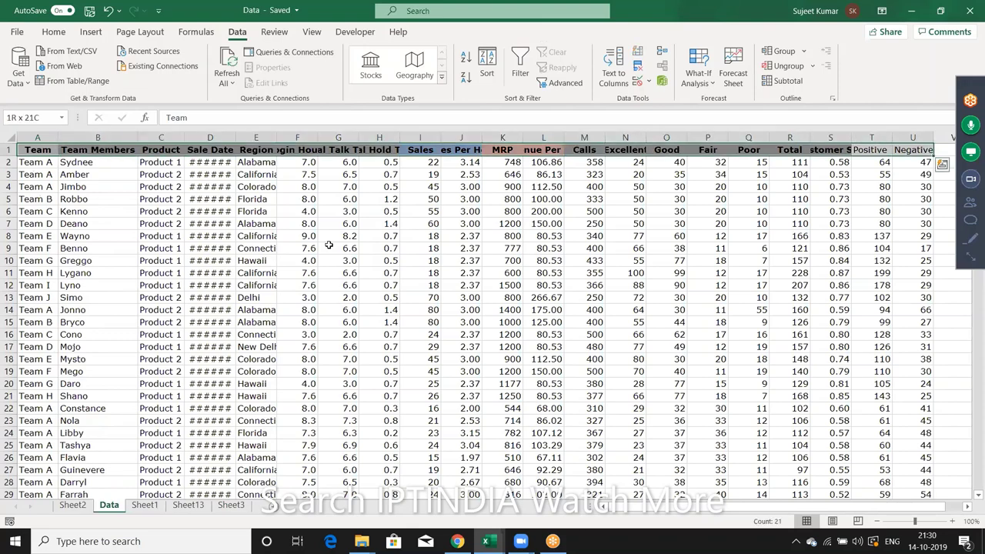
key("ctrl+shift+Down")
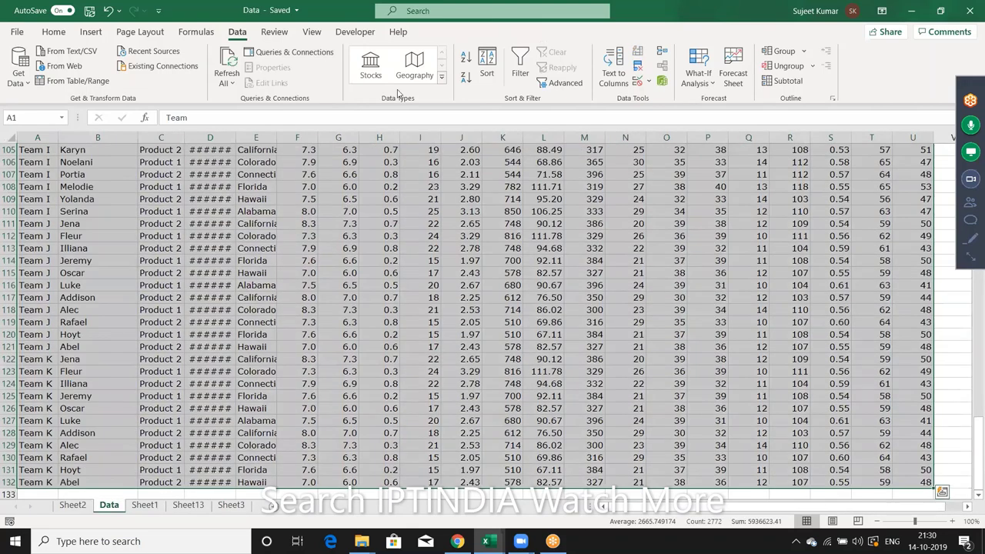
left_click(91, 31)
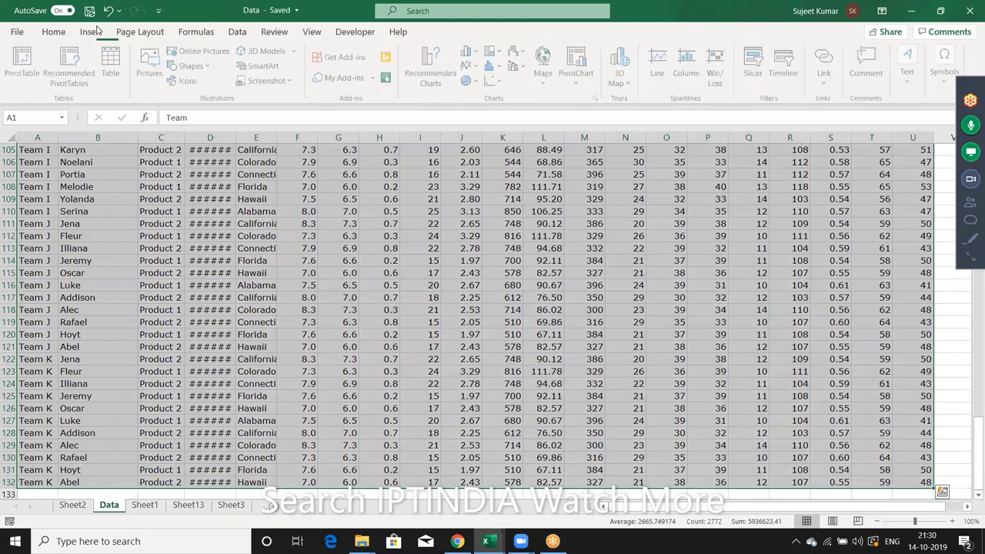
left_click(112, 61)
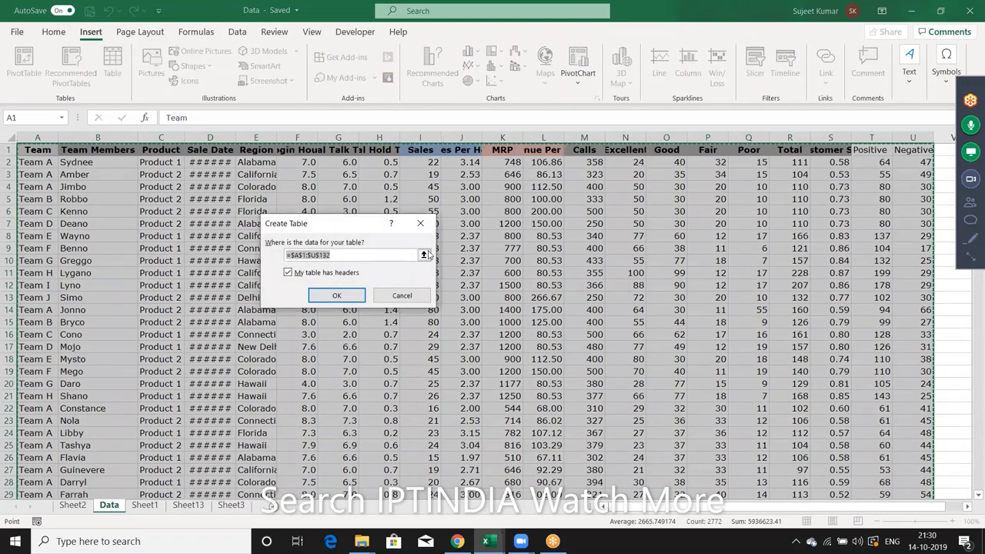
left_click(348, 298)
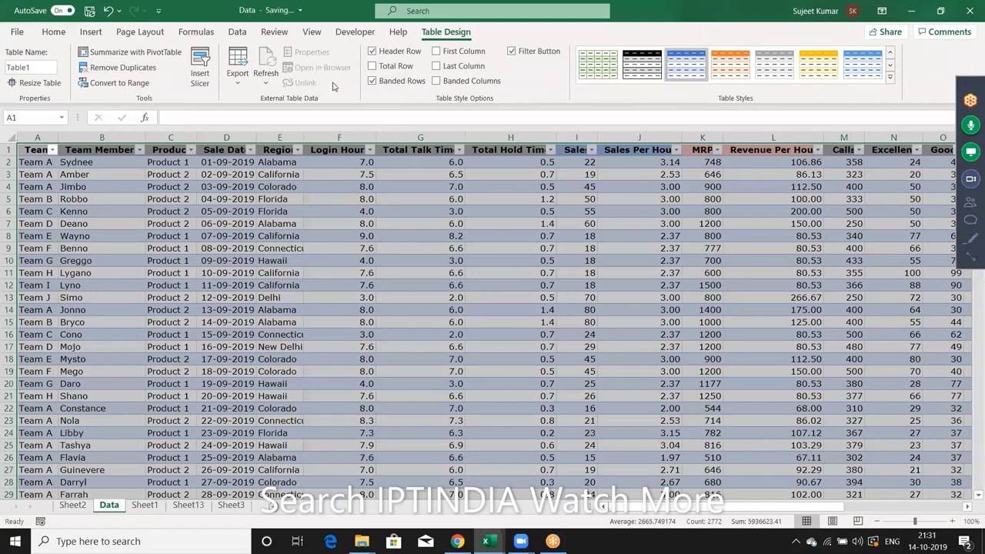
Insert Team, Team Members, Product and Region slicers and line them up side by side.
left_click(198, 91)
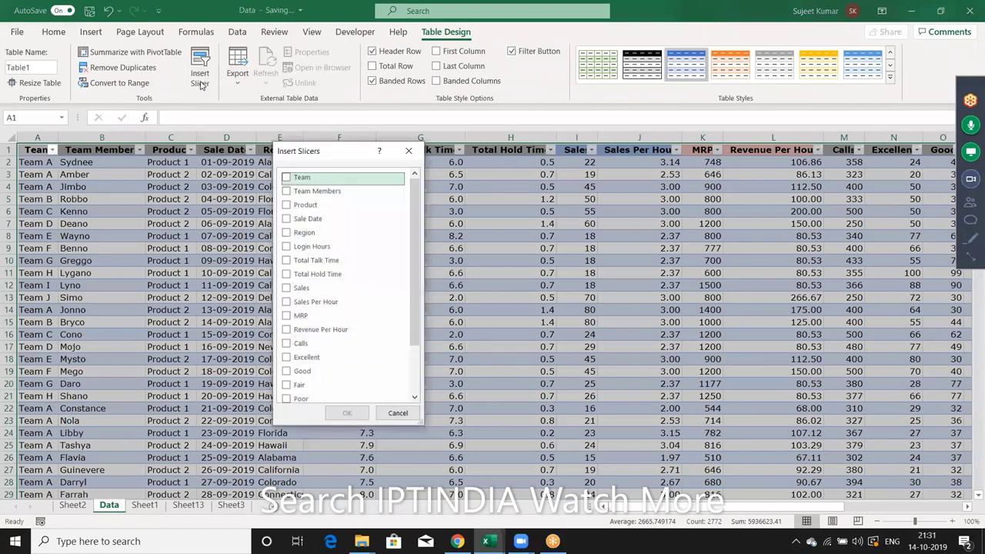
left_click(285, 179)
left_click(287, 193)
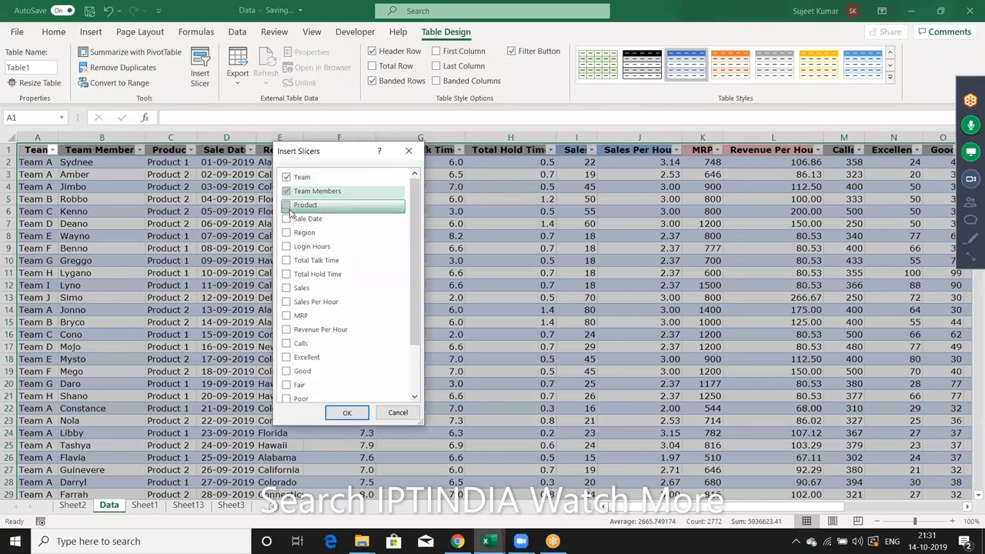
left_click(287, 206)
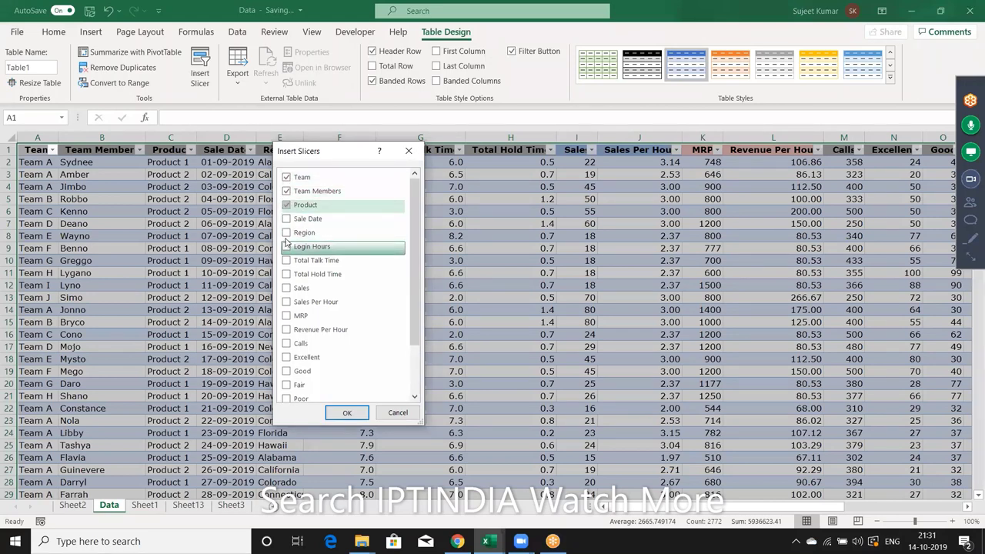
left_click(286, 233)
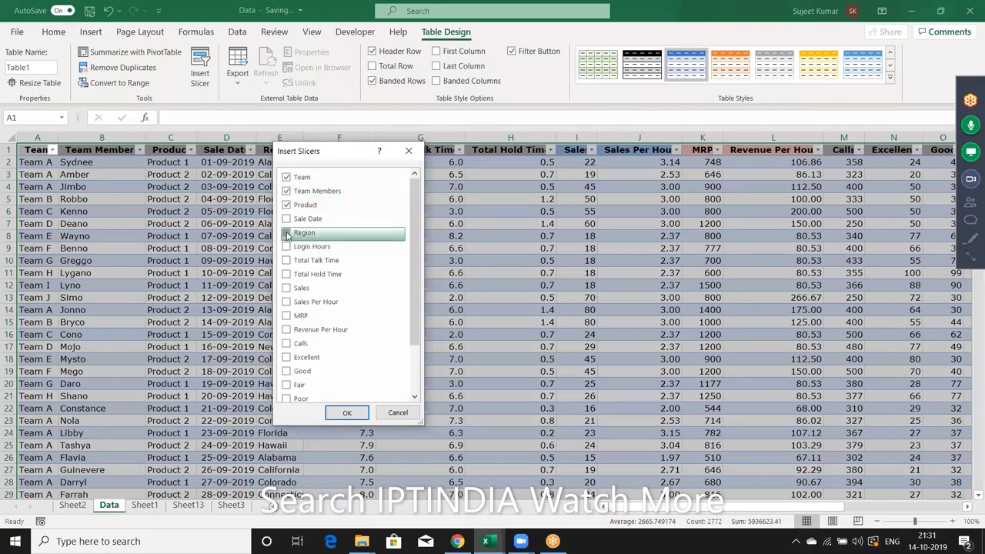
left_click(347, 413)
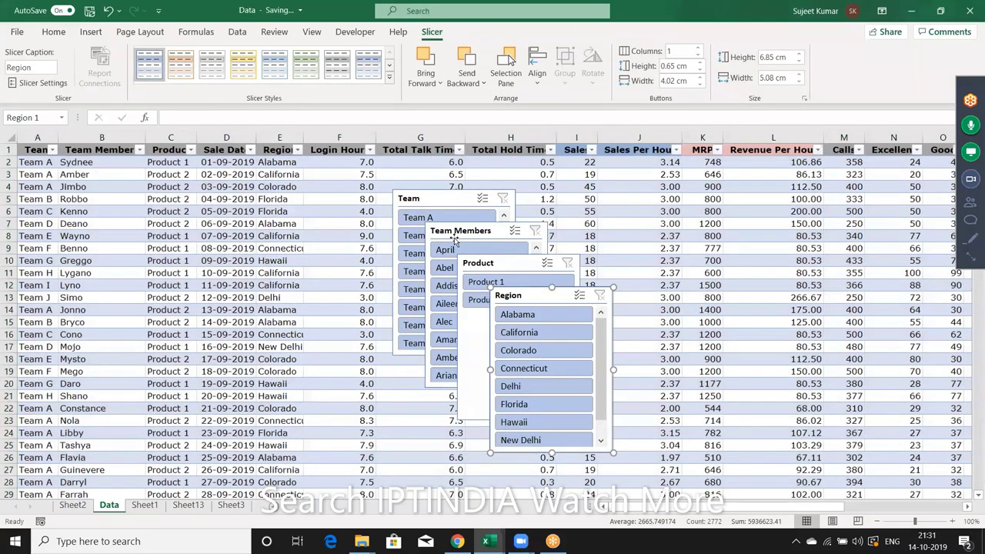
left_click_drag(457, 236, 548, 207)
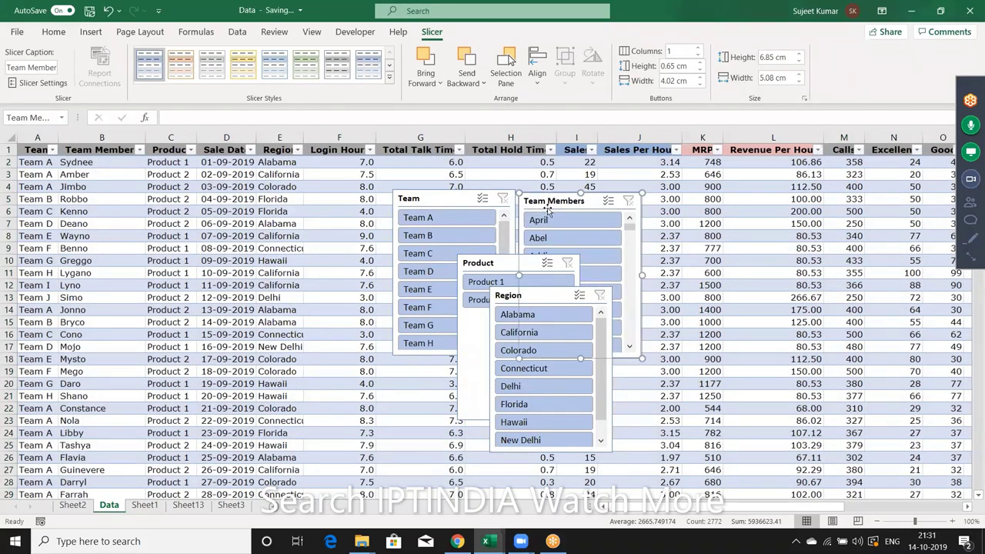
mouse_move(468, 267)
left_mouse_down()
mouse_move(580, 380)
mouse_move(687, 201)
left_mouse_up()
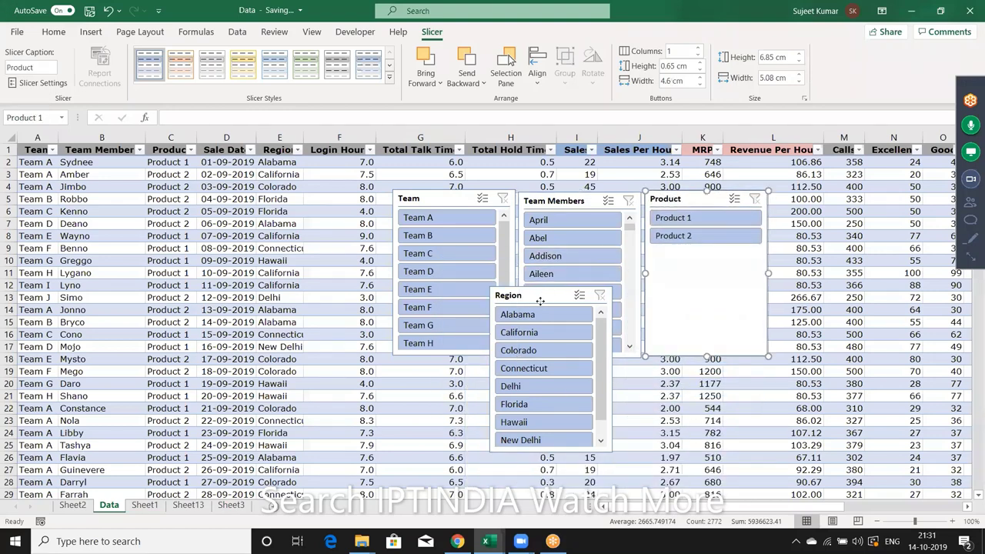
left_click_drag(542, 296, 822, 208)
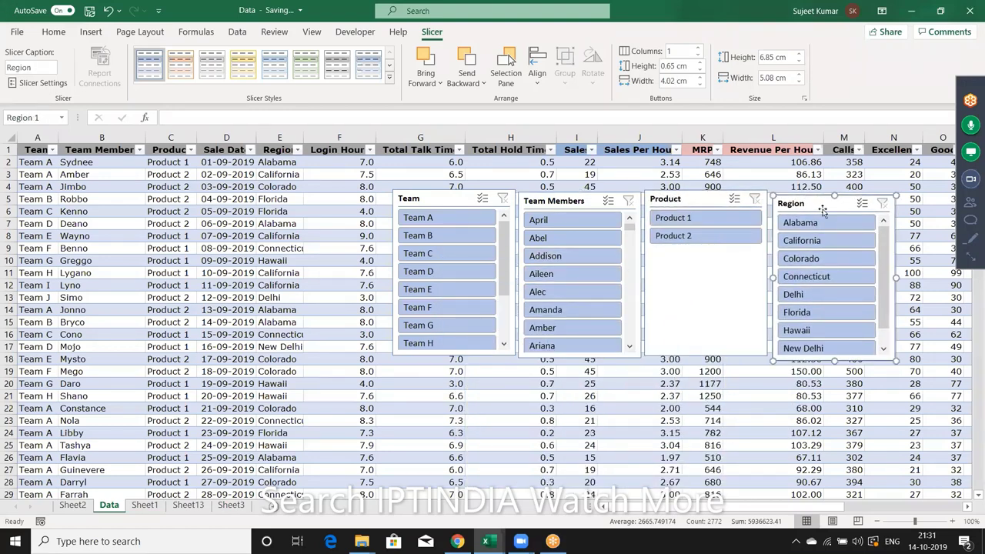
Try Product 1 and Team B slicer filters, then clear both filters.
left_click(709, 222)
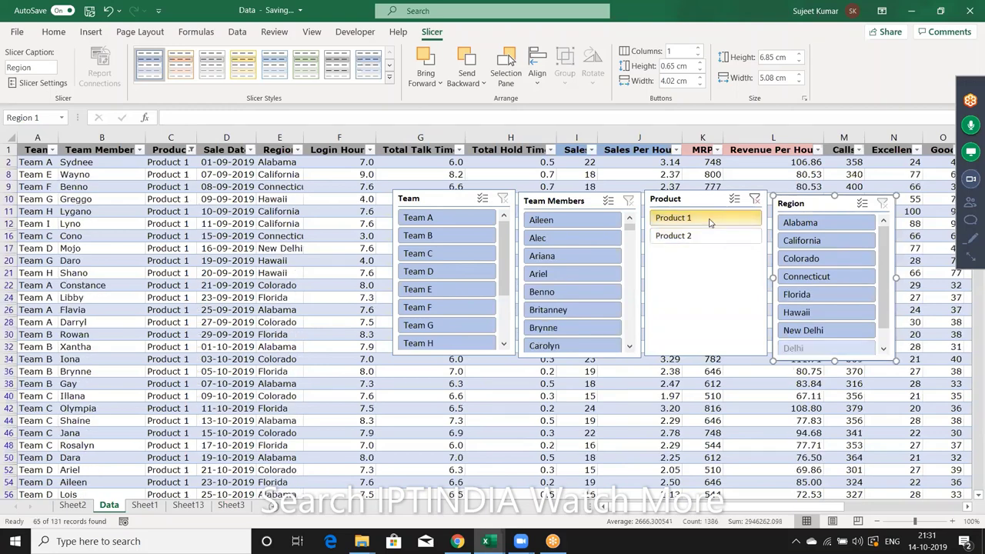
left_click(460, 239)
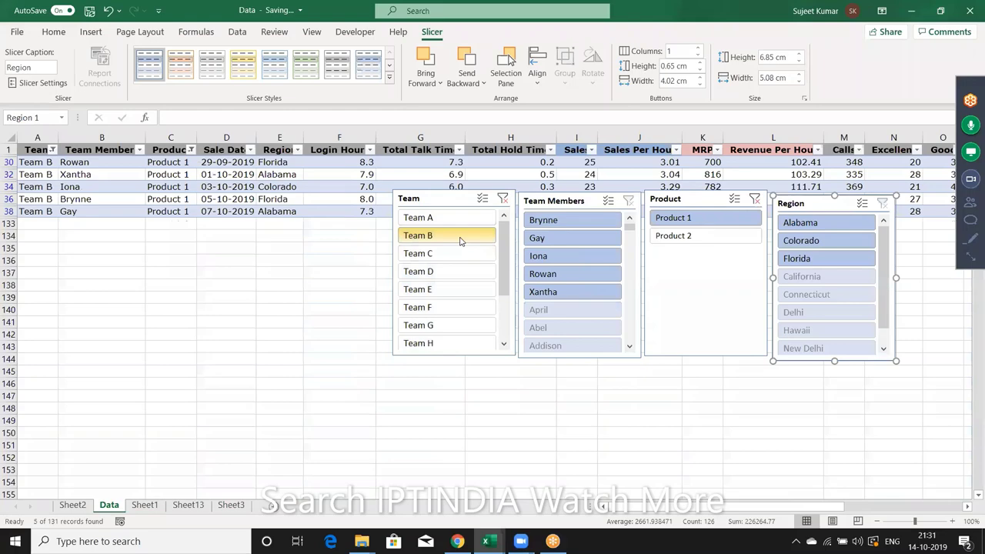
left_click(502, 200)
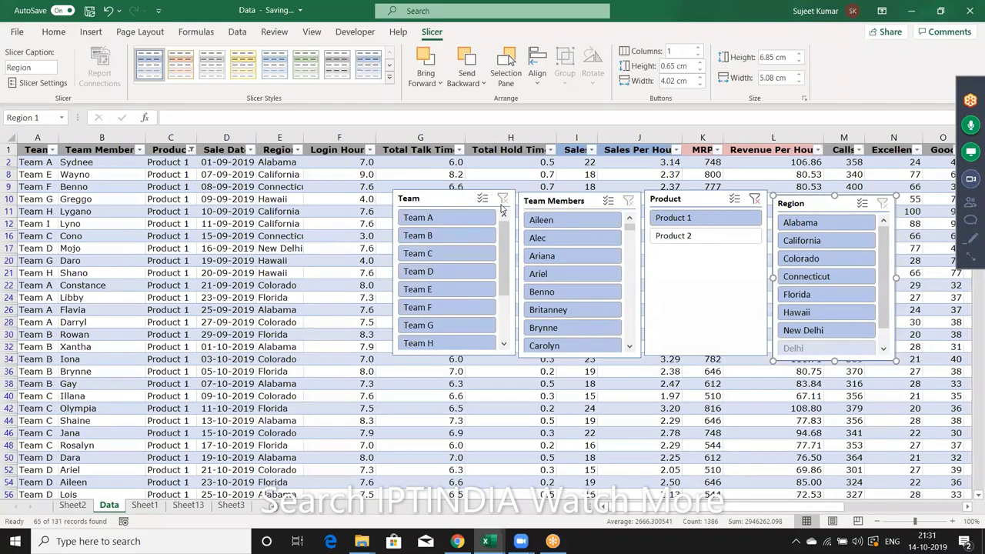
left_click(755, 199)
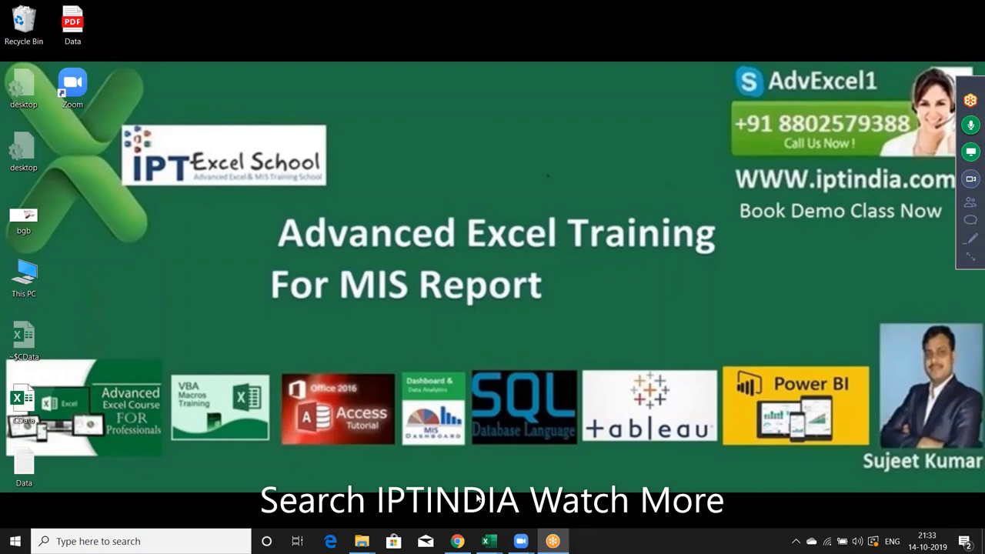
mouse_move(485, 541)
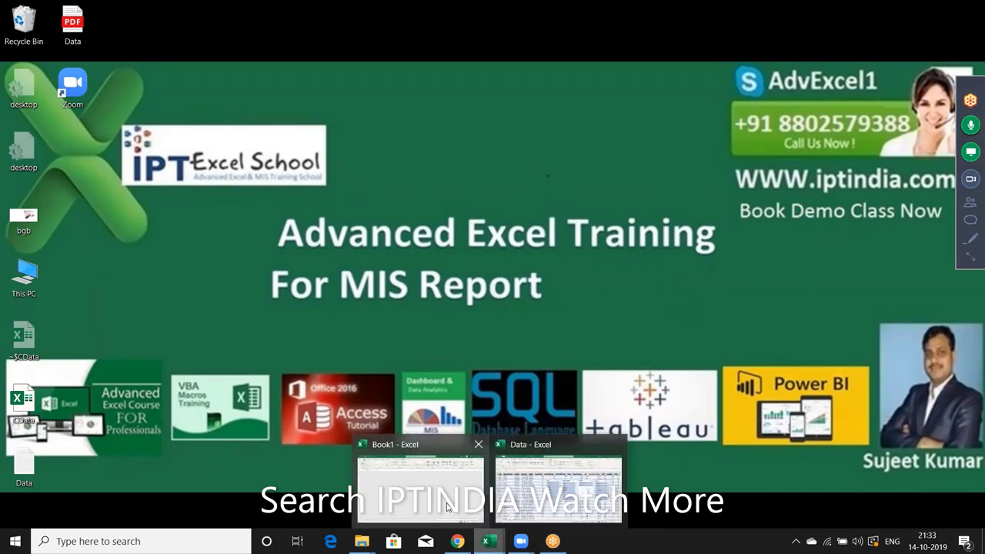
In Book1, enter today's date in B1 and =EDATE(B1,1) in B2.
left_click(454, 511)
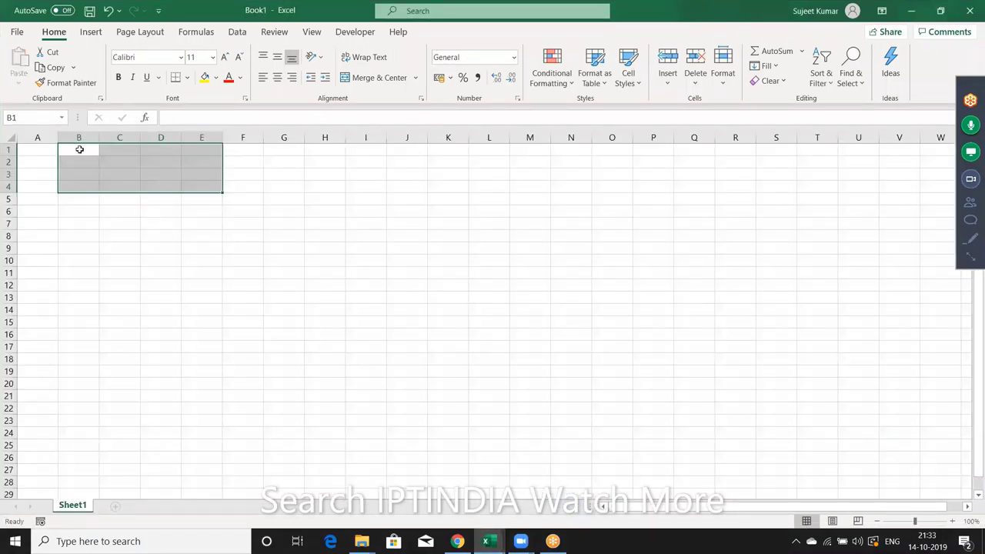
left_click(79, 149)
key("ctrl+semicolon")
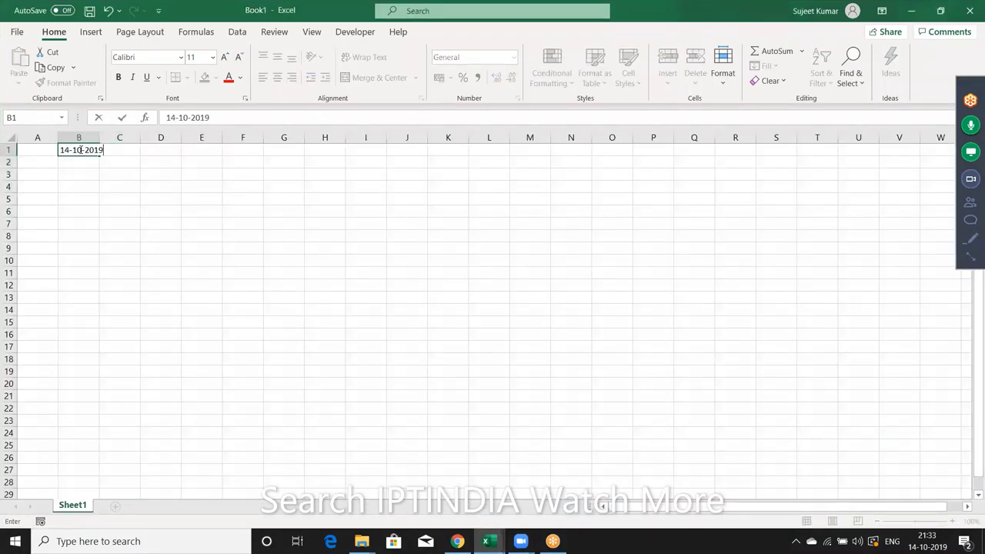
key("Return")
type("=e")
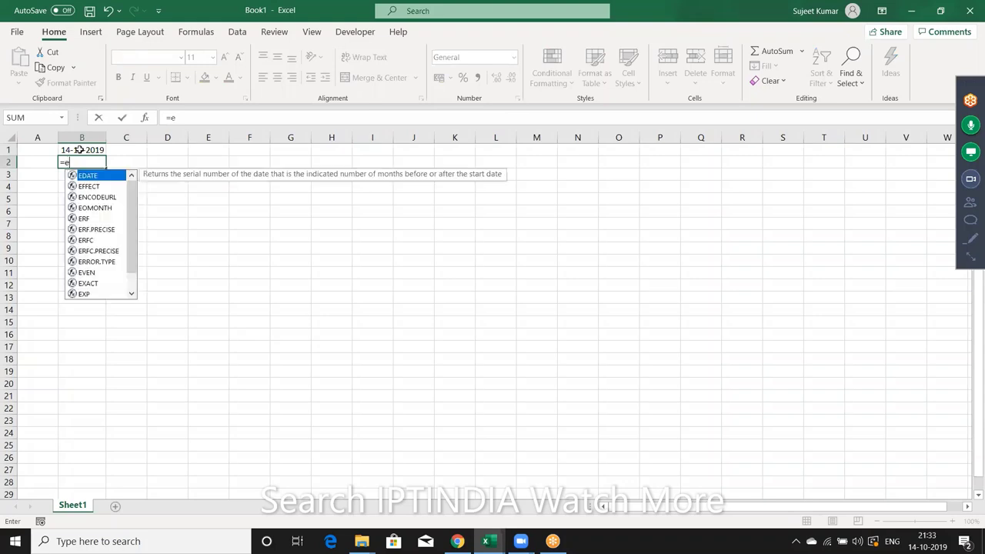
type("o")
key("BackSpace")
key("Tab")
left_click(79, 149)
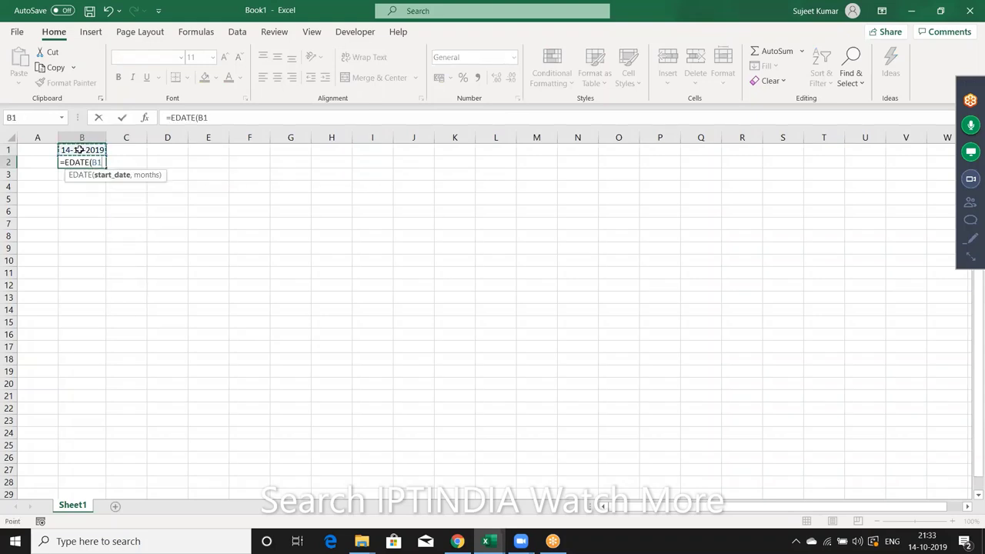
type(",")
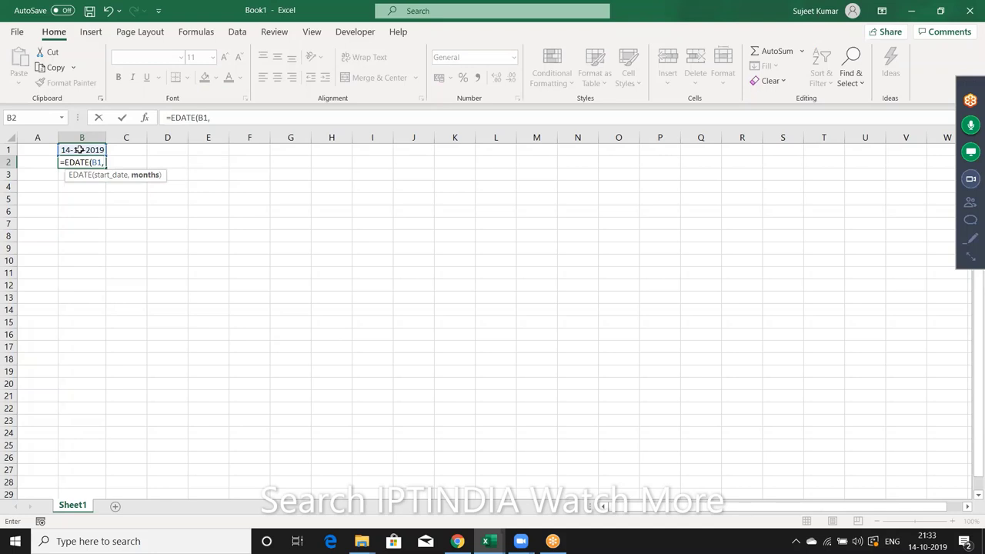
type("1)")
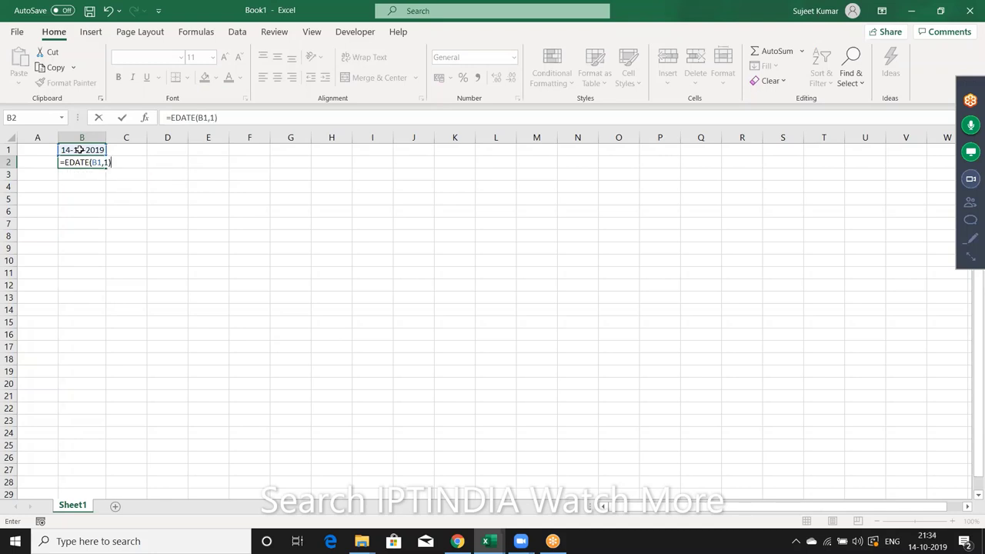
key("Return")
Format B1 and B2 as dates, fill the EDATE formula down to B11, and show the desktop.
left_click(84, 159)
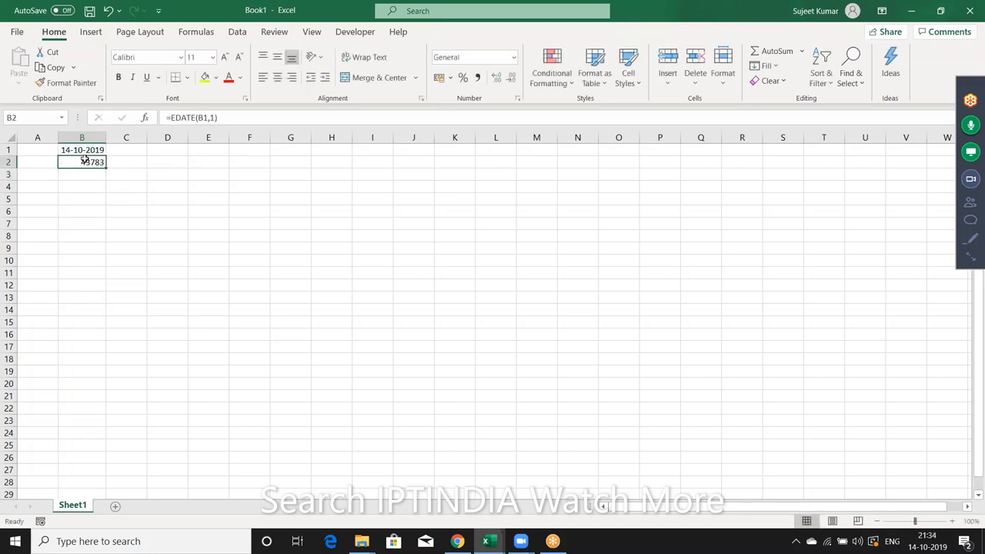
key("ctrl+shift+3")
left_click(84, 146)
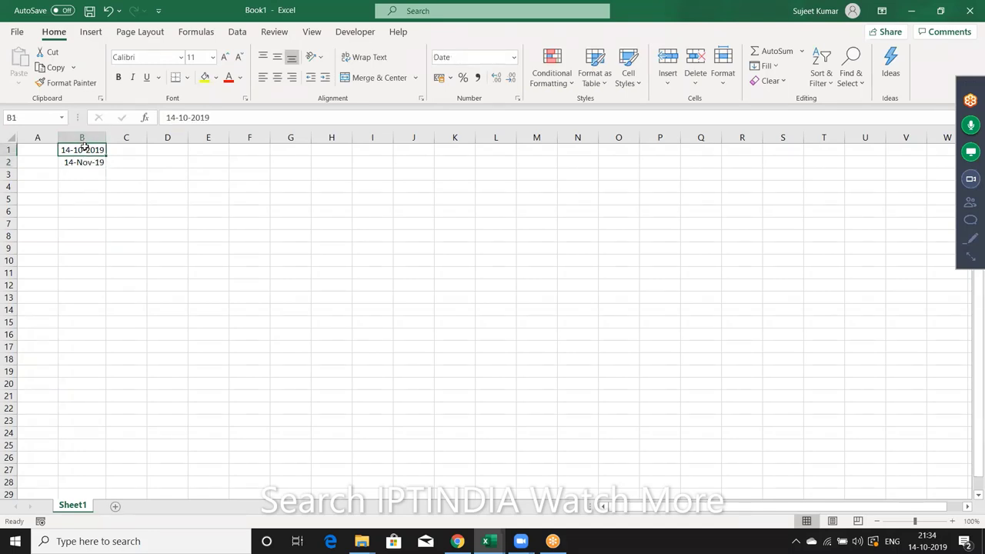
key("ctrl+shift+3")
left_click(97, 162)
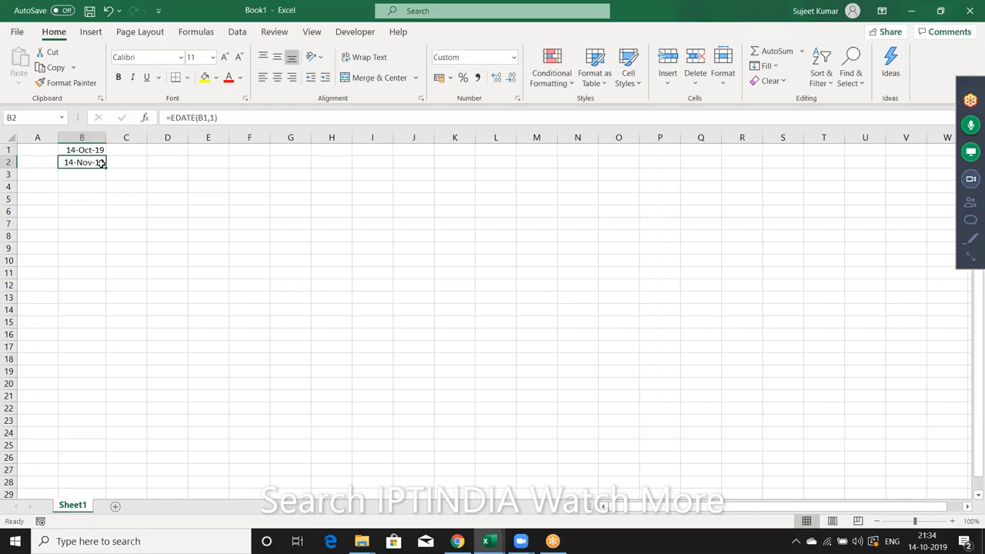
left_click_drag(101, 164, 99, 285)
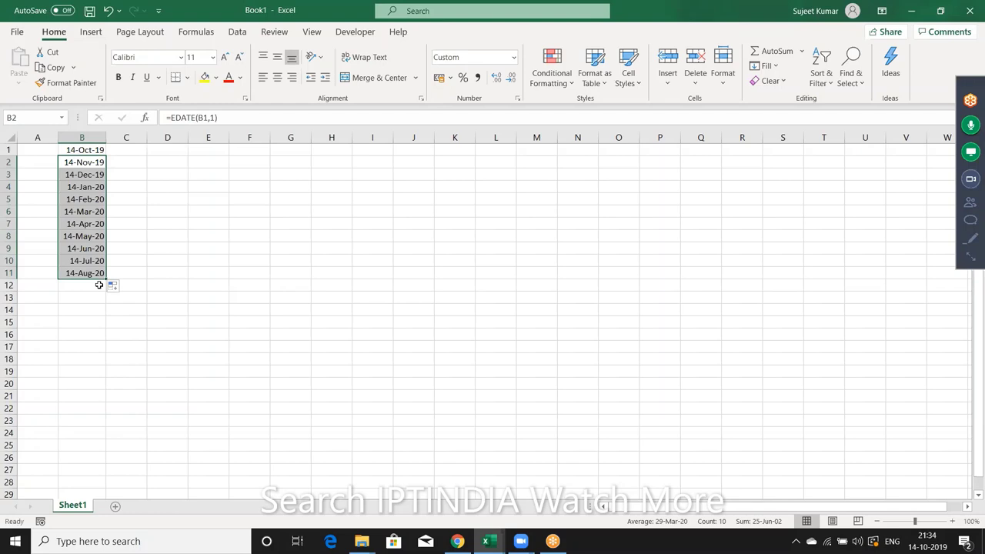
key("super+d")
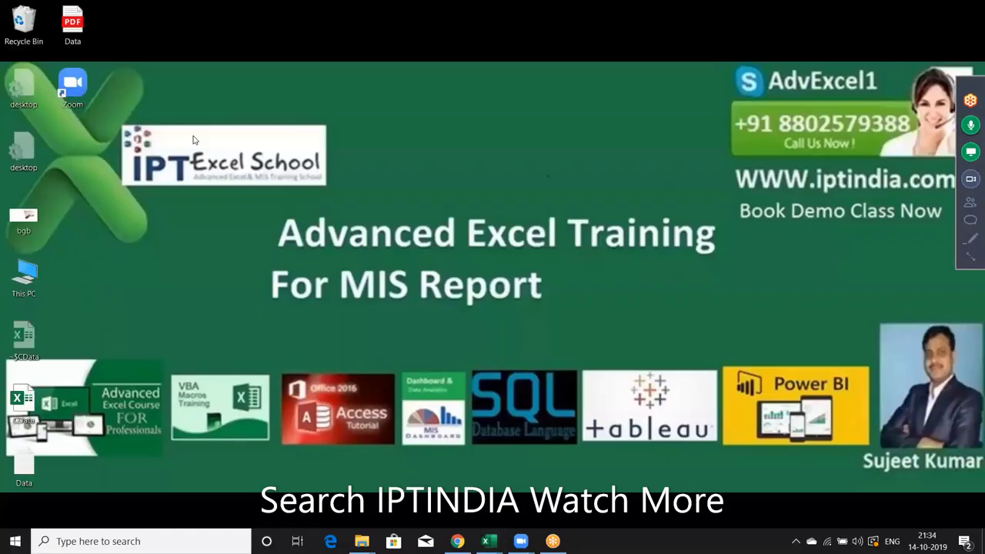